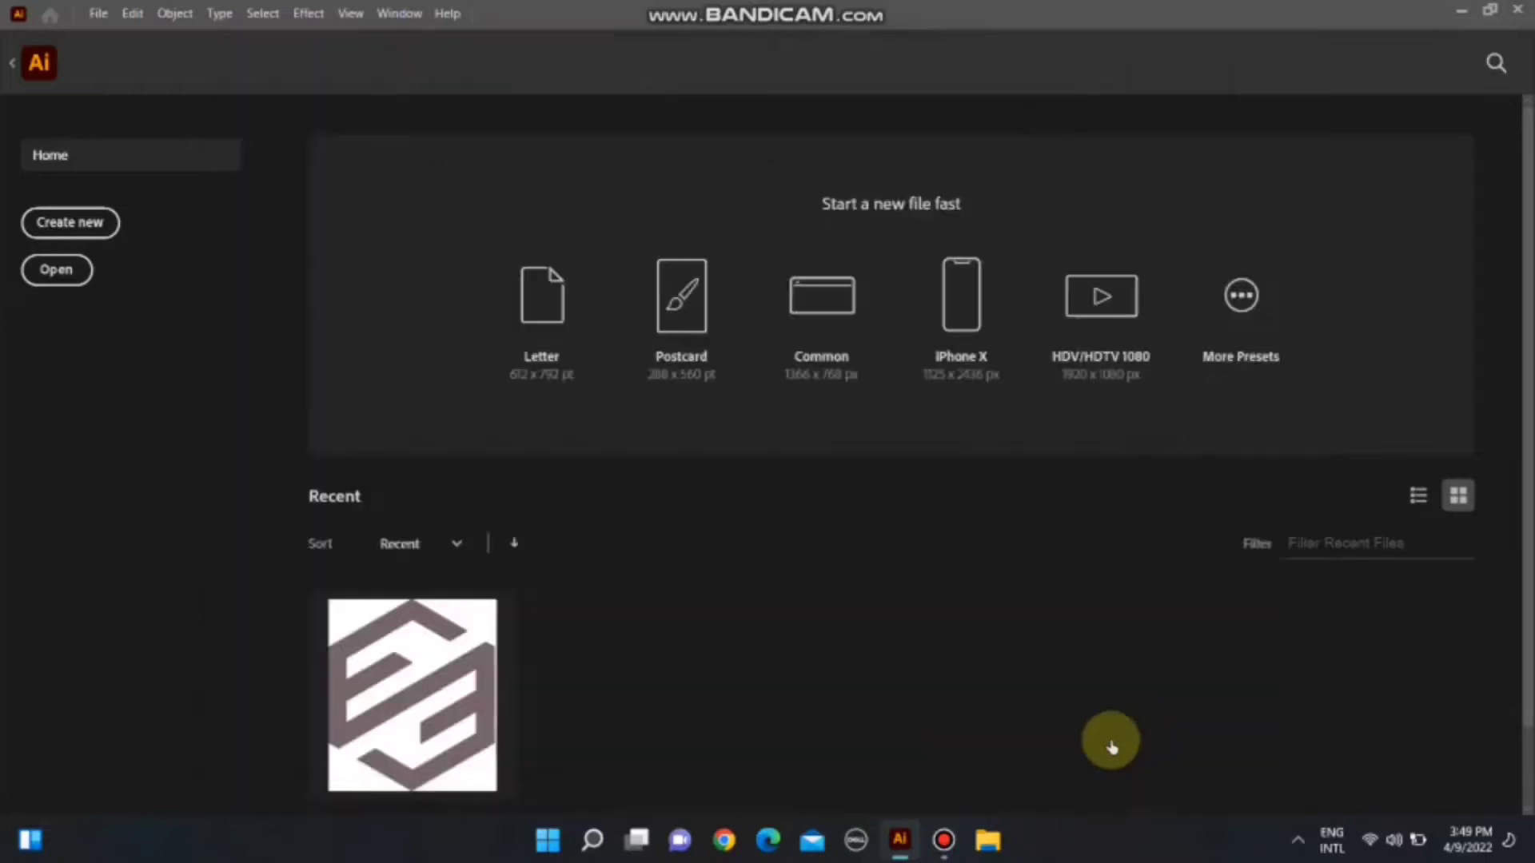
- Draw a polygon hexagon, rotate it 90° to point upward, and centre it on the artboard
click(573, 419)
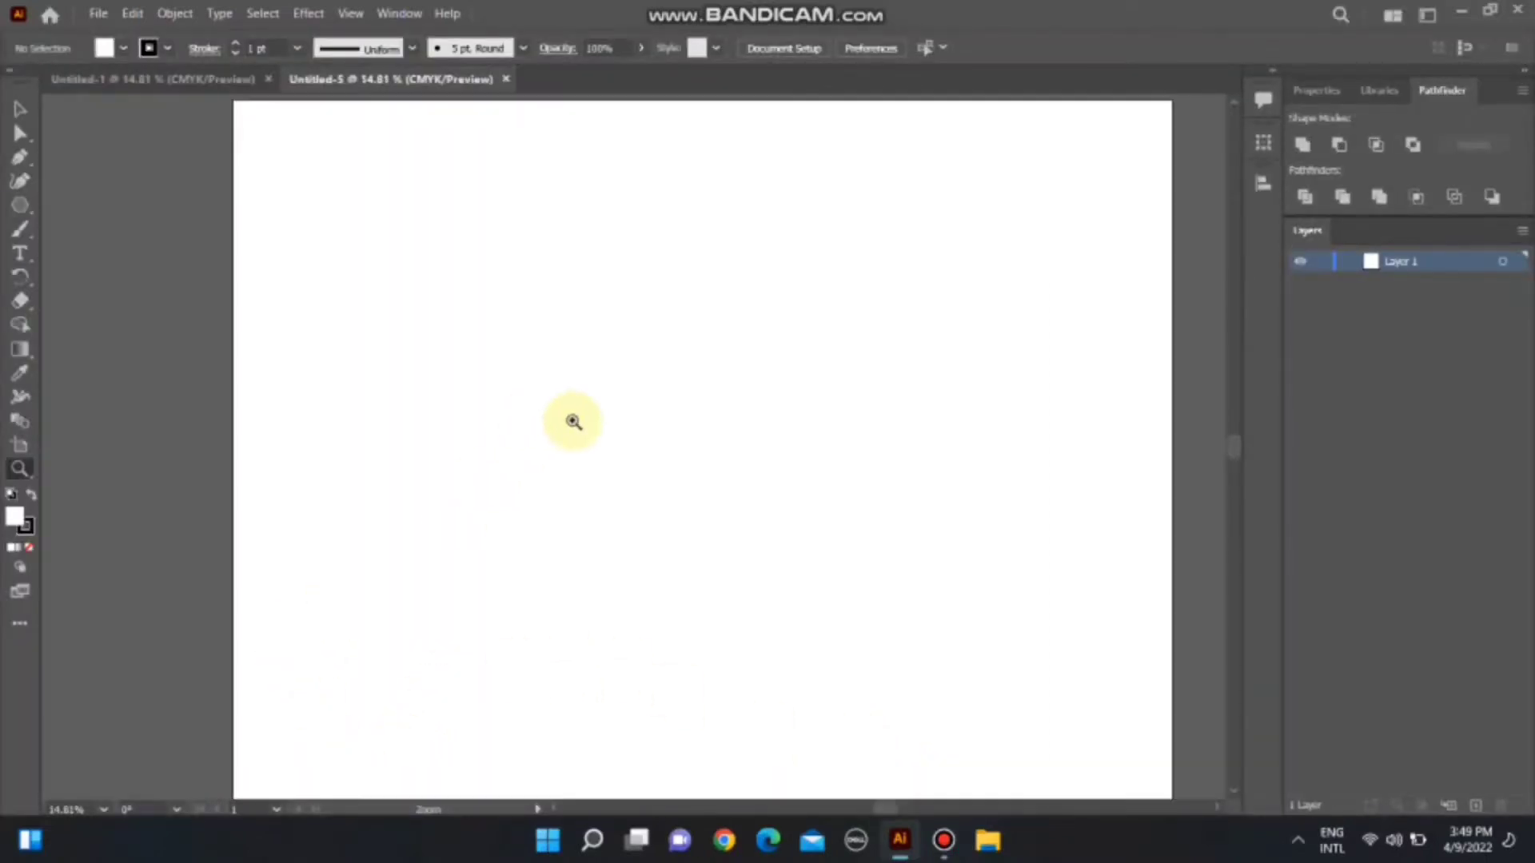
click(20, 205)
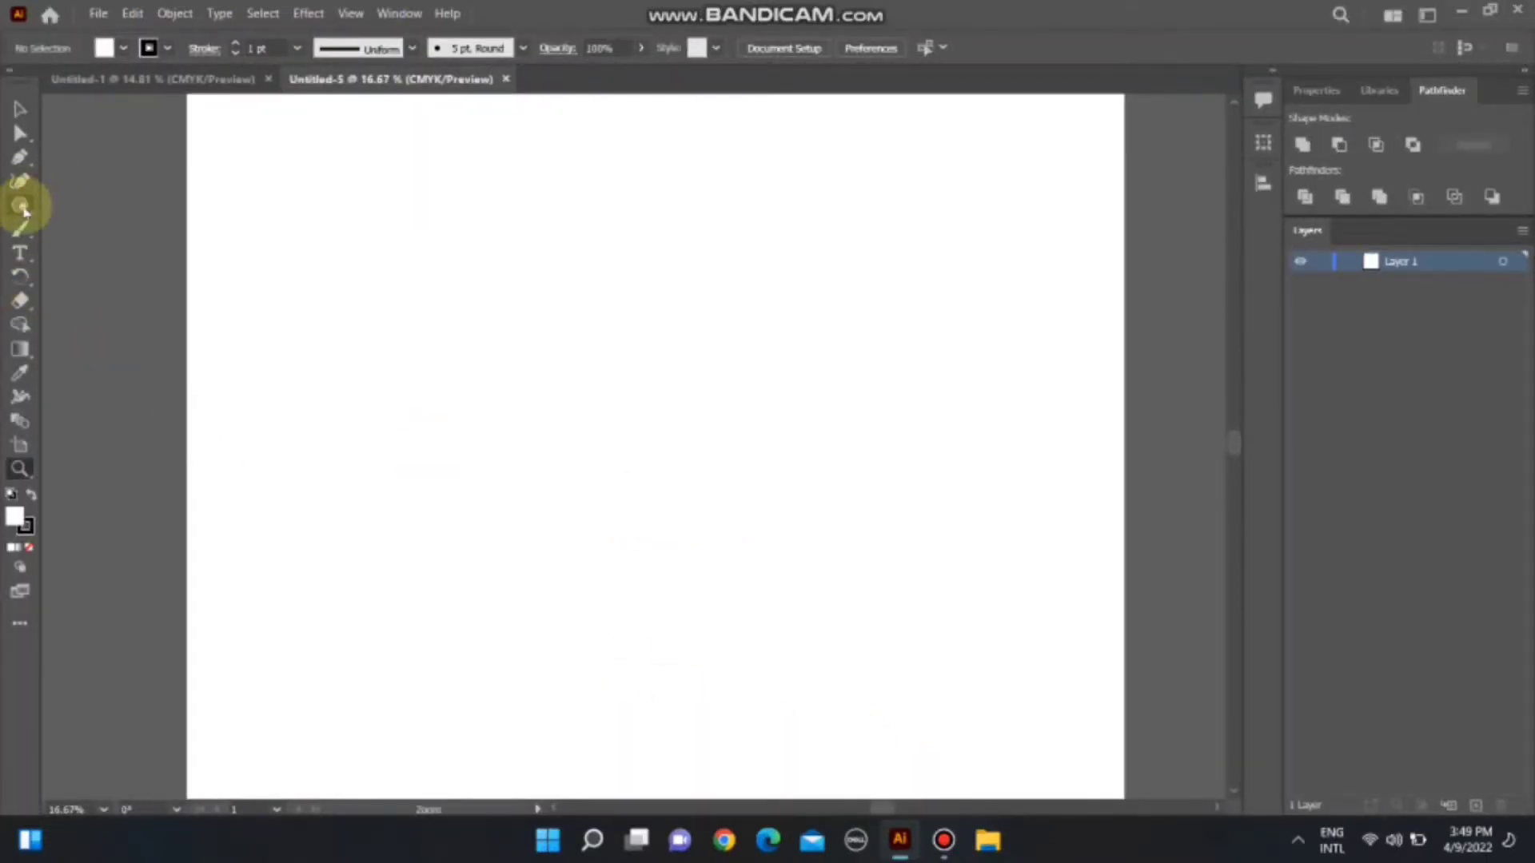
drag(525, 385, 703, 514)
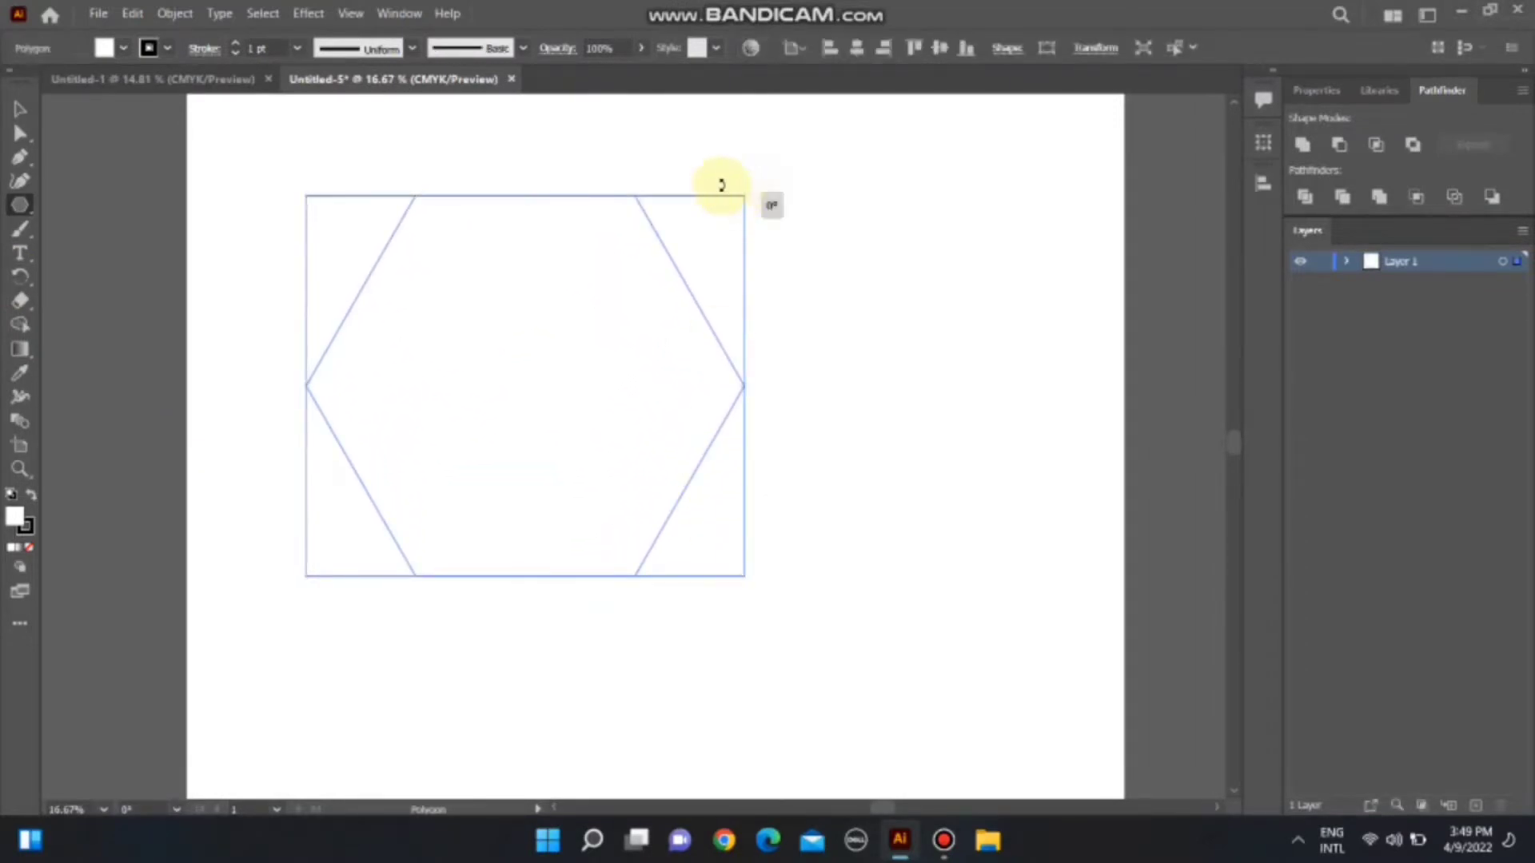
drag(721, 185, 424, 267)
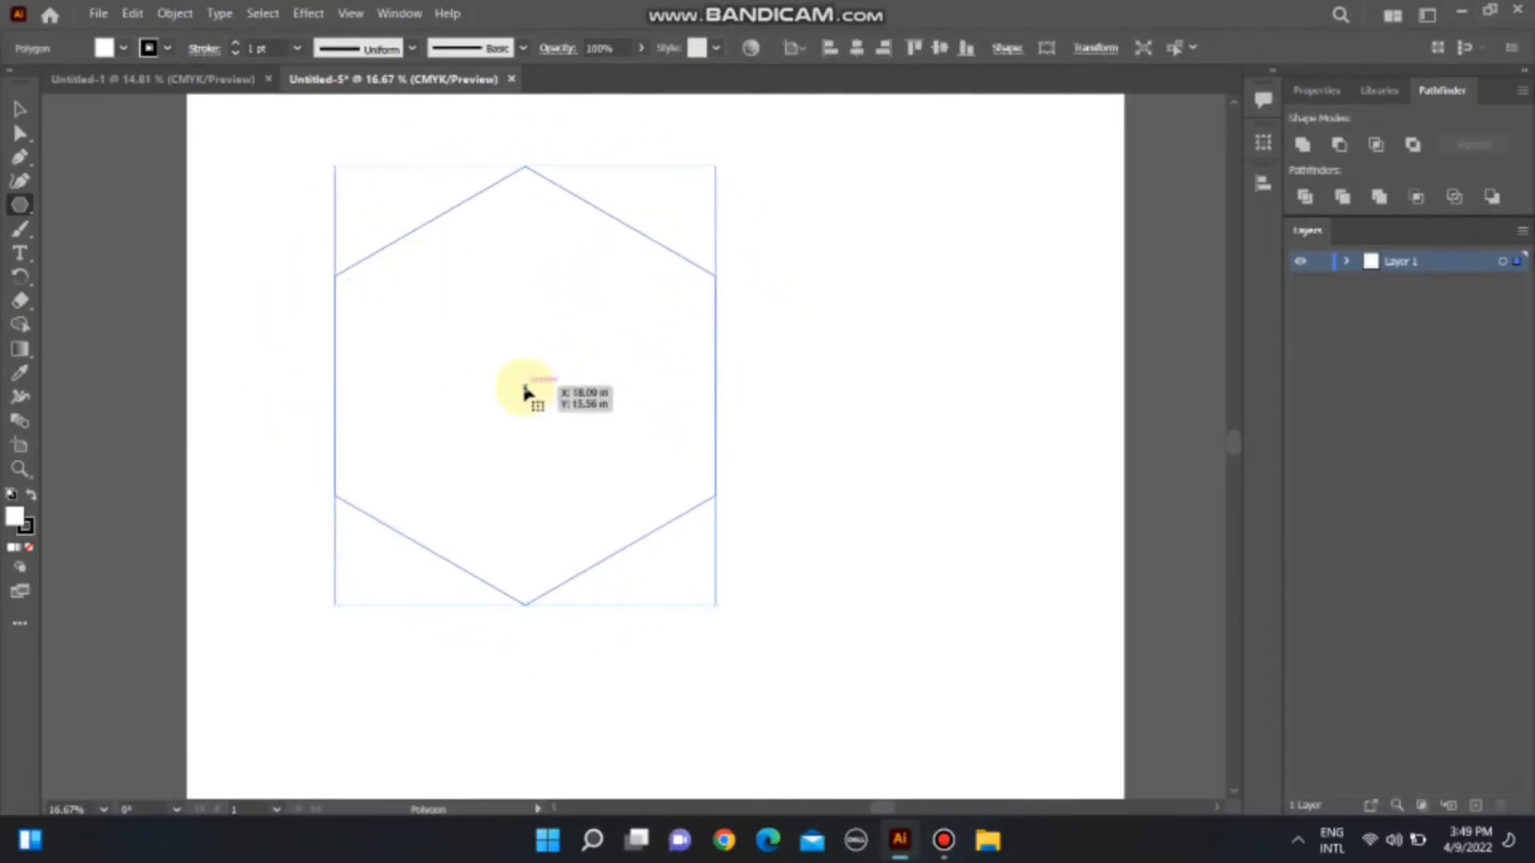
drag(526, 392, 666, 425)
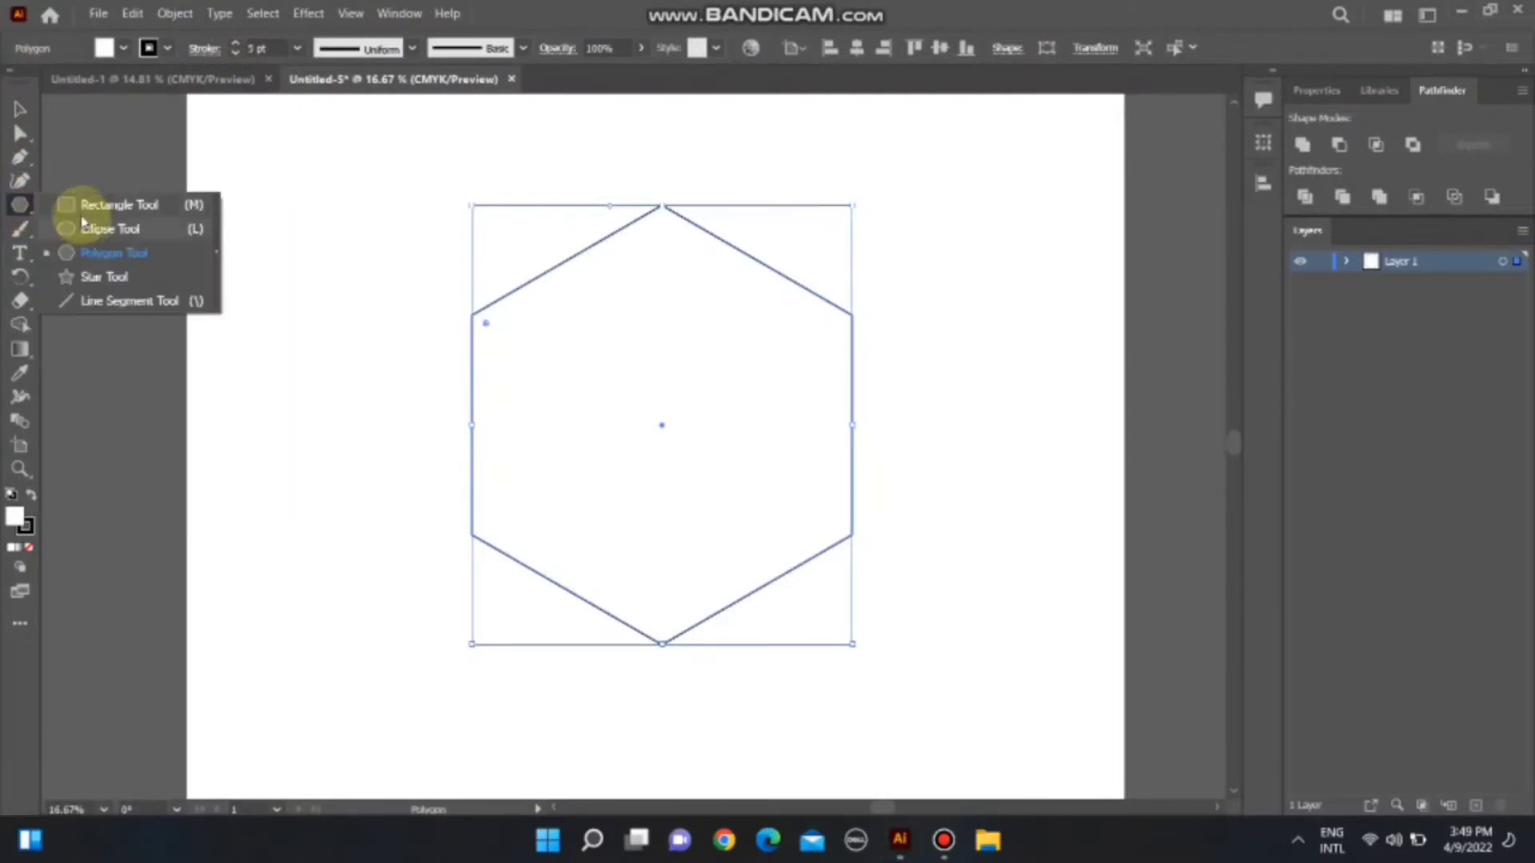
- Draw a horizontal rectangle band across the hexagon's middle, stretched to its left edge
drag(19, 204, 88, 206)
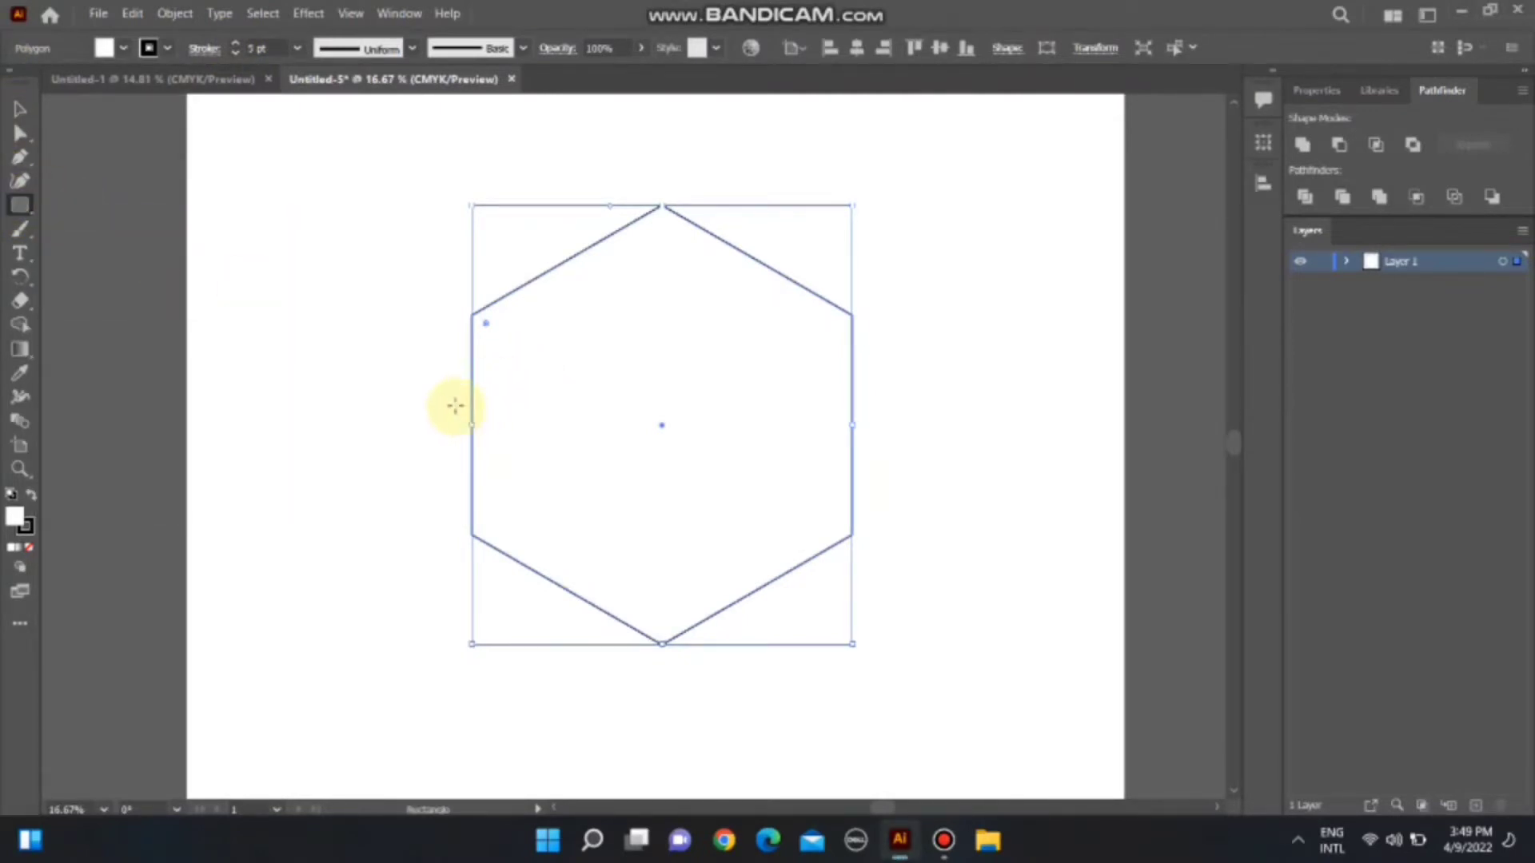
drag(456, 399, 852, 457)
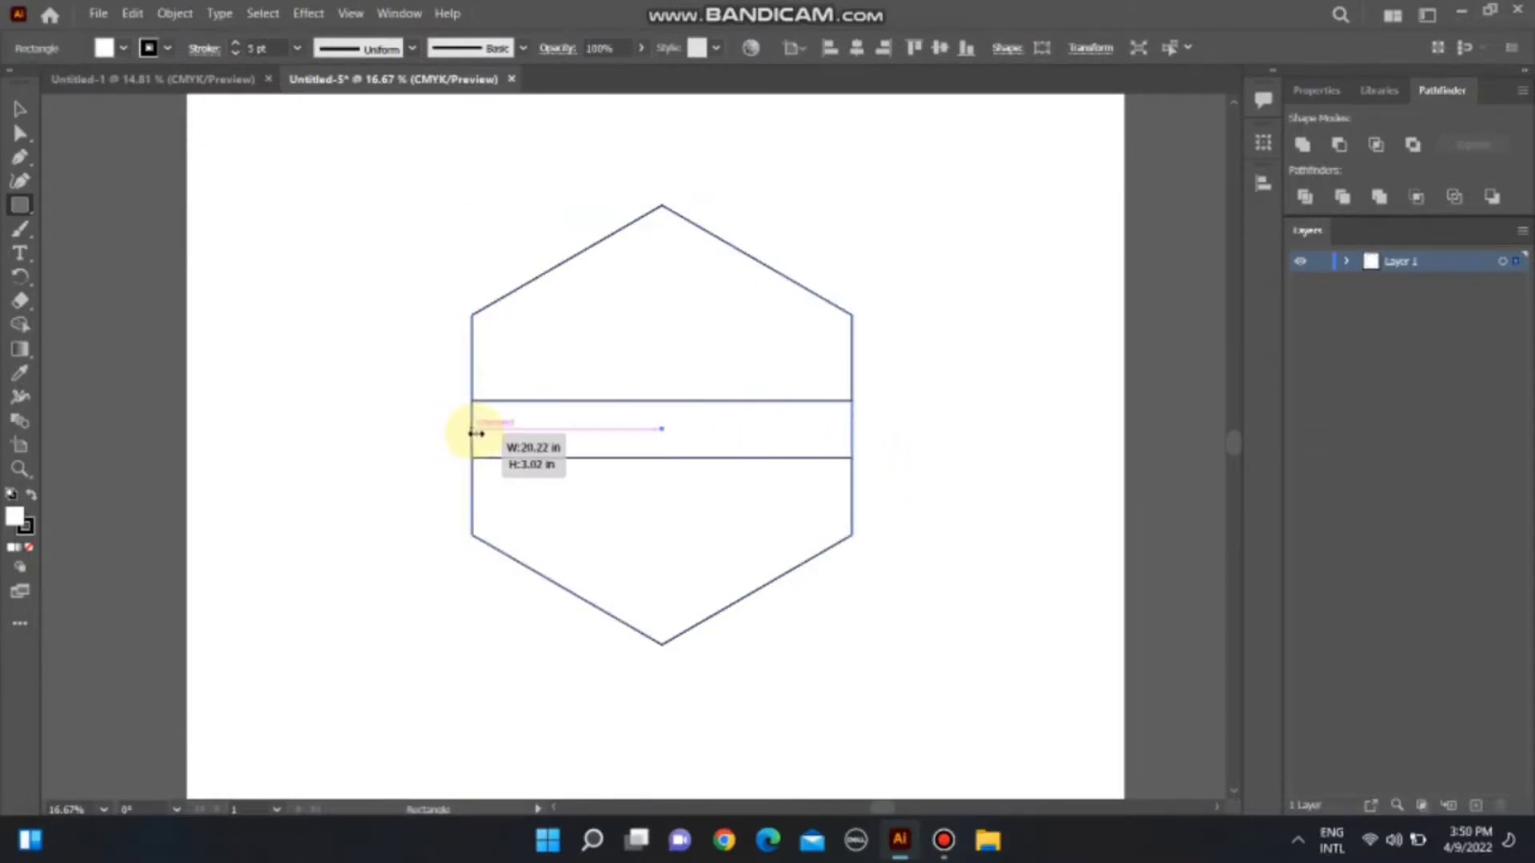
drag(455, 431, 472, 430)
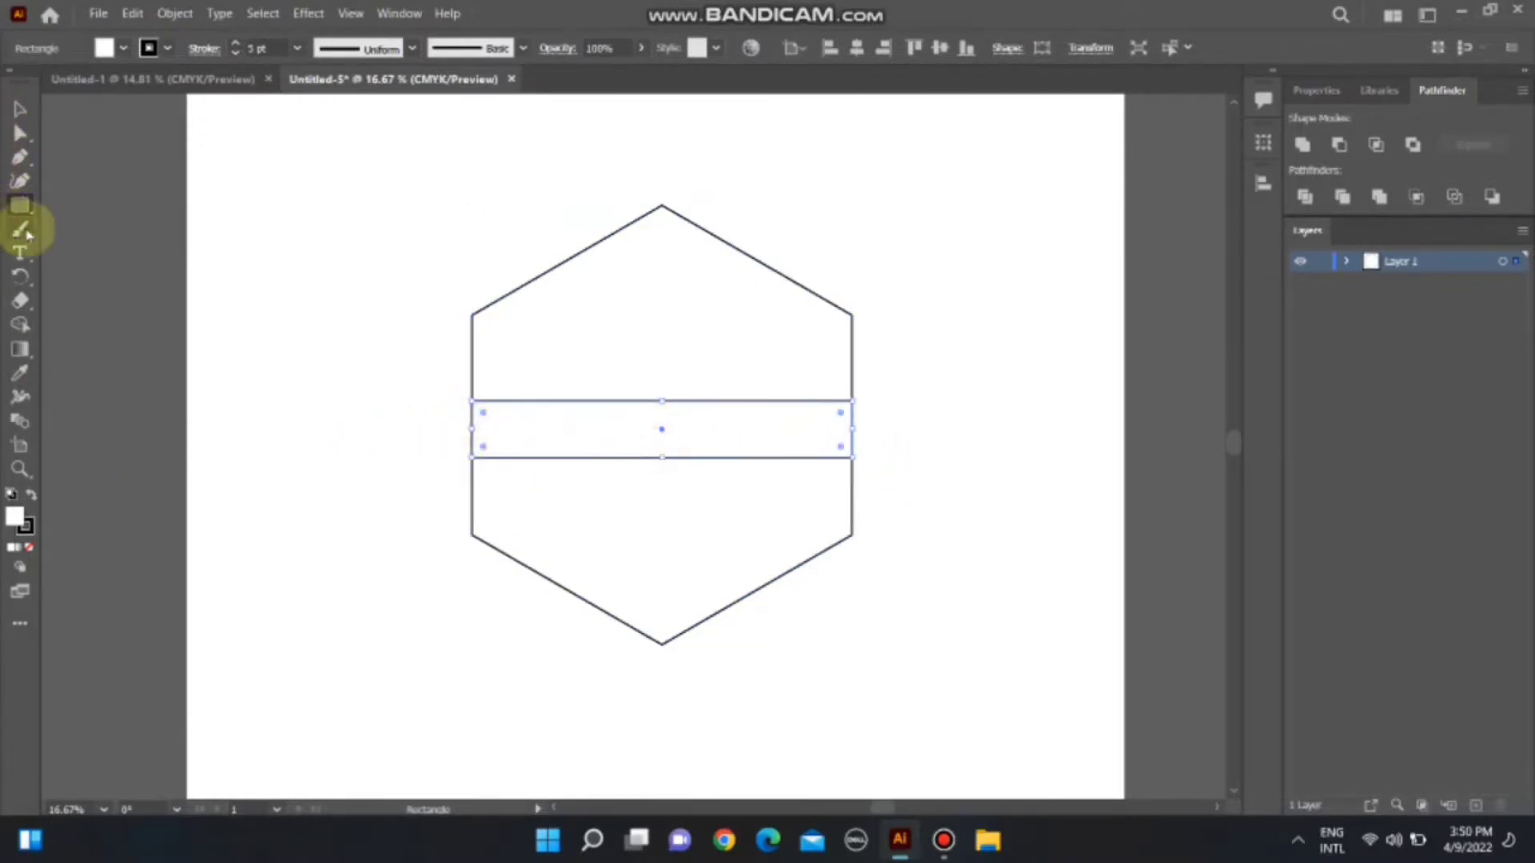
- Draw a centre rectangle, fully round its live corners into a pill, and centre it
click(14, 206)
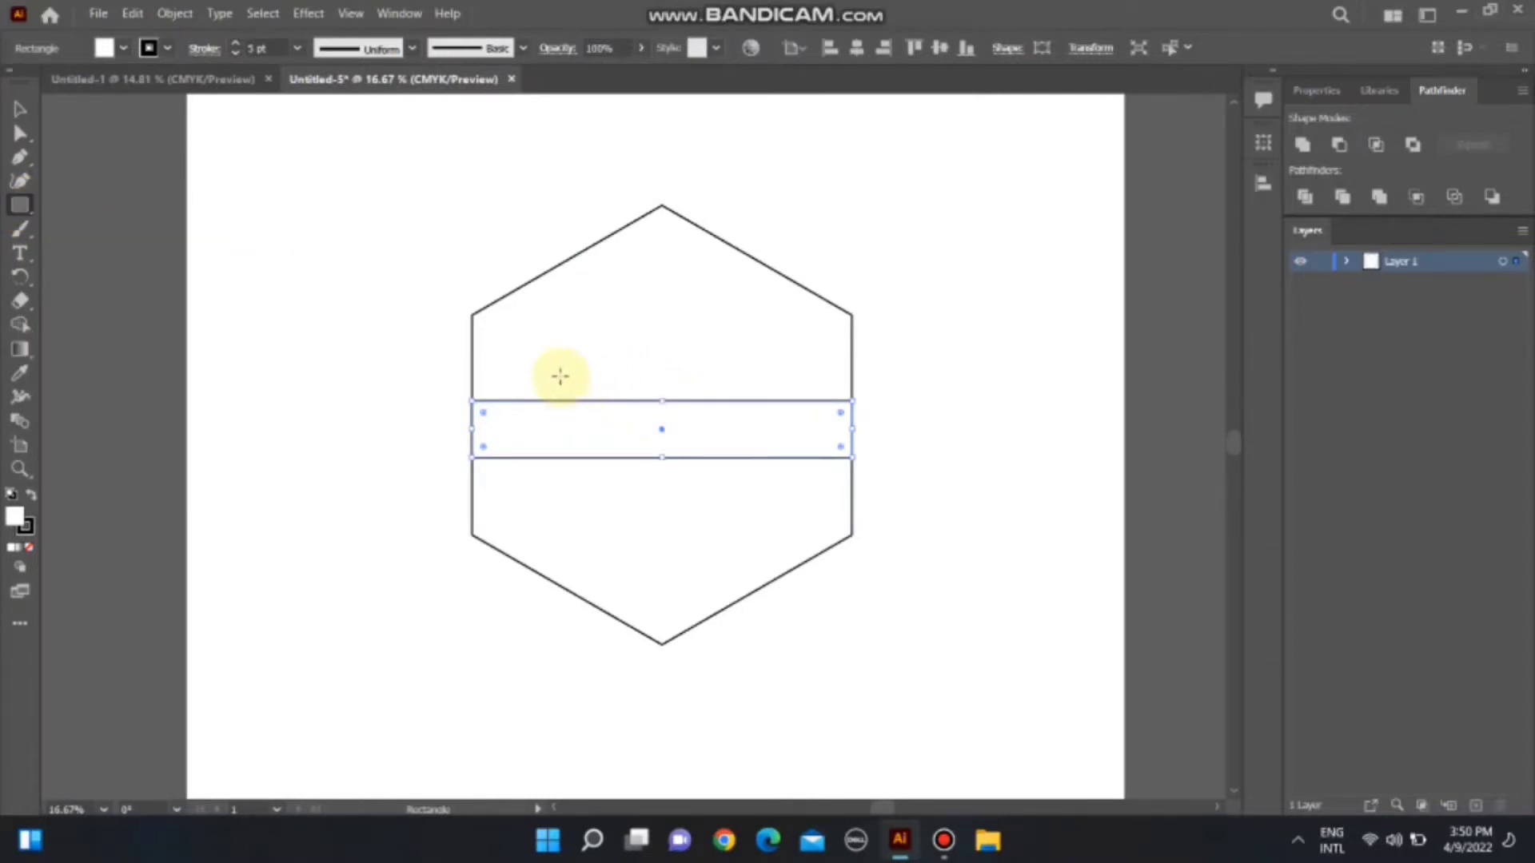
drag(560, 375, 774, 481)
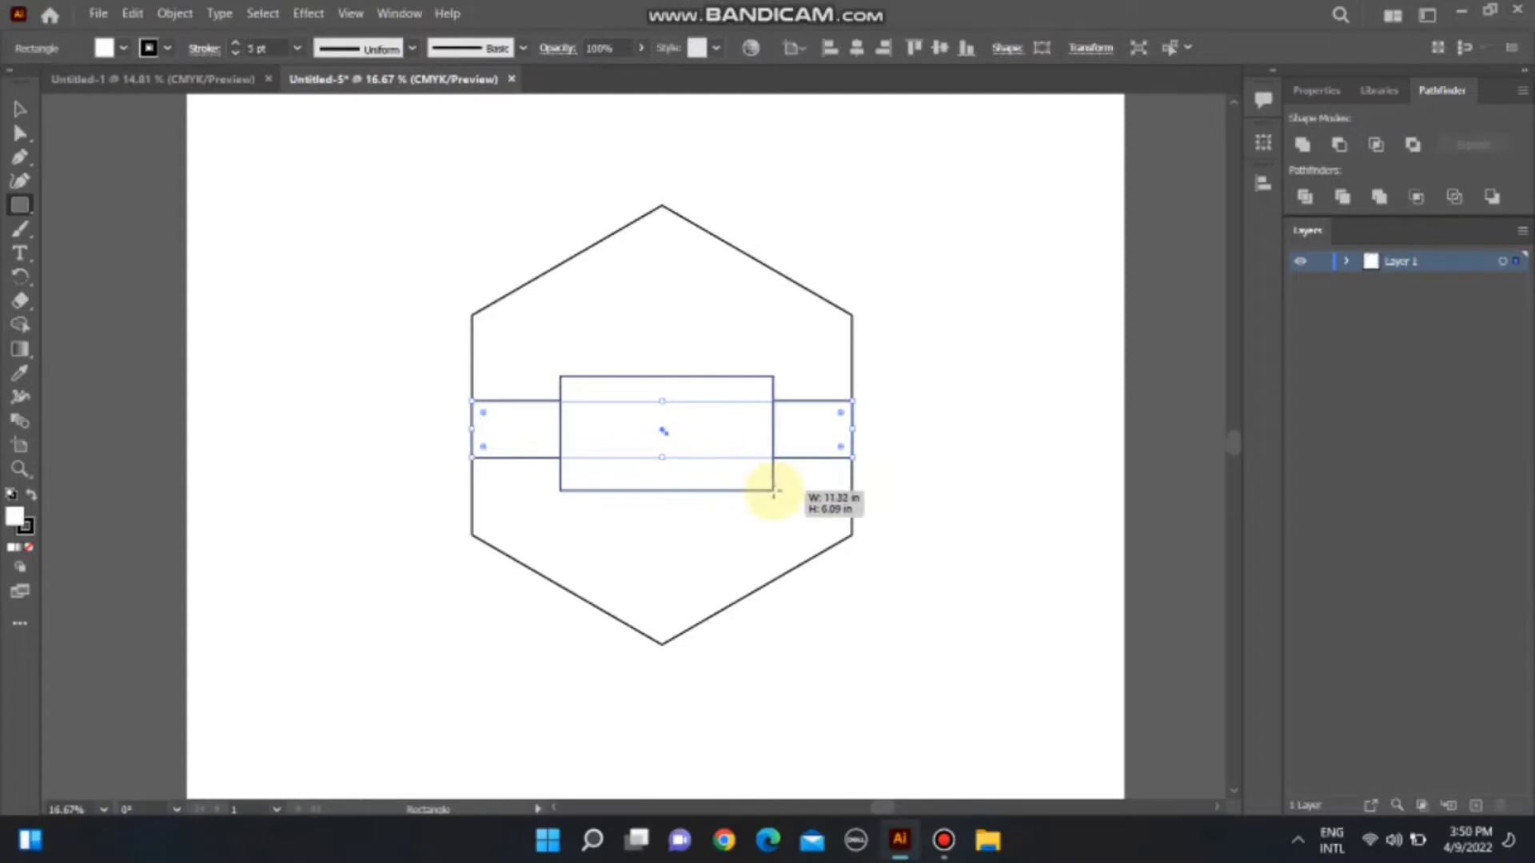
drag(766, 480, 763, 483)
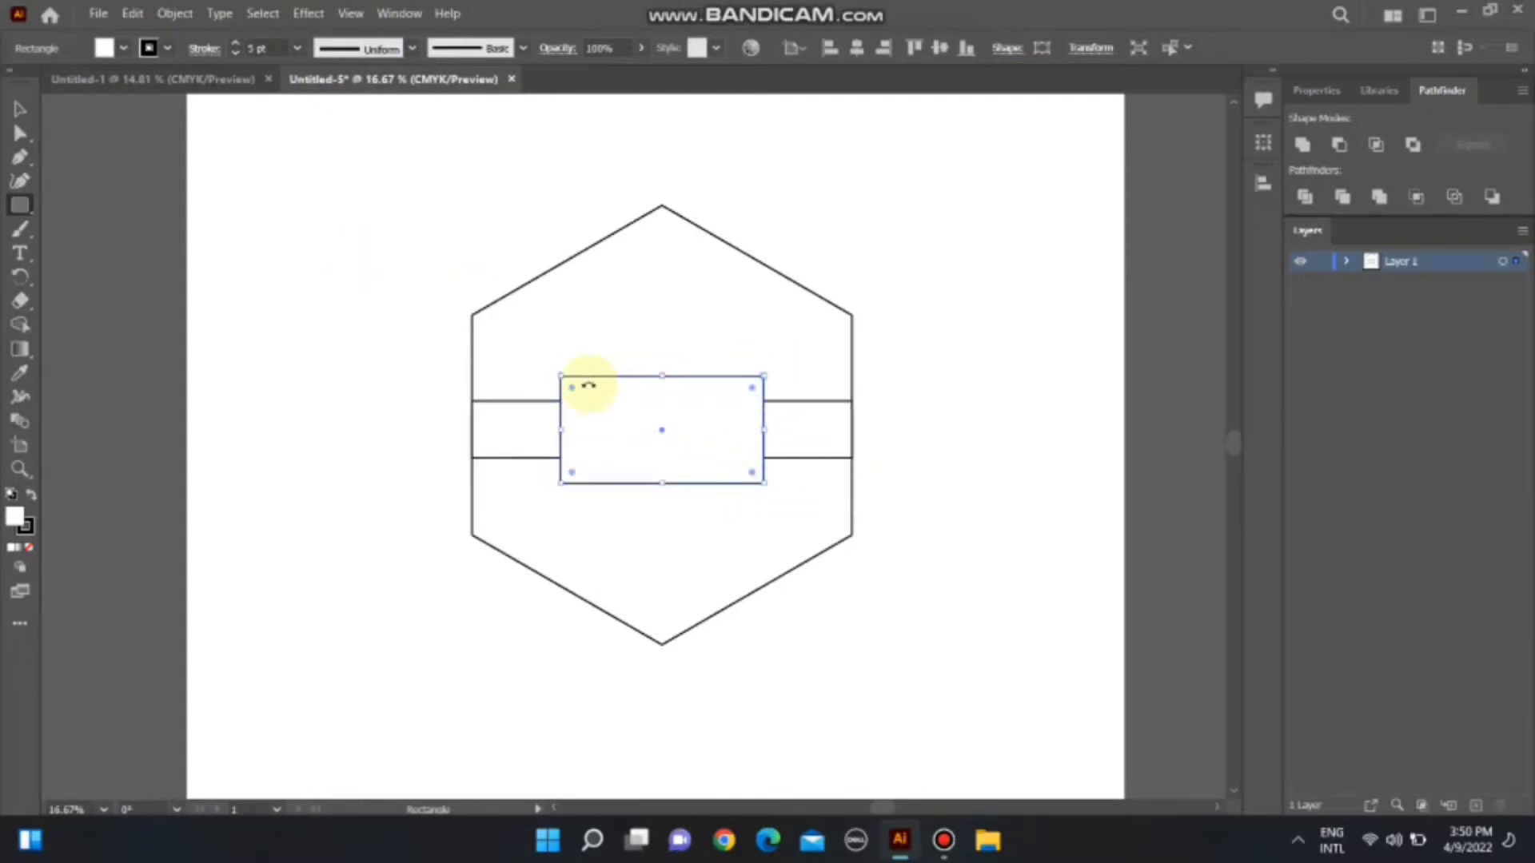
drag(589, 386, 759, 483)
drag(661, 424, 667, 432)
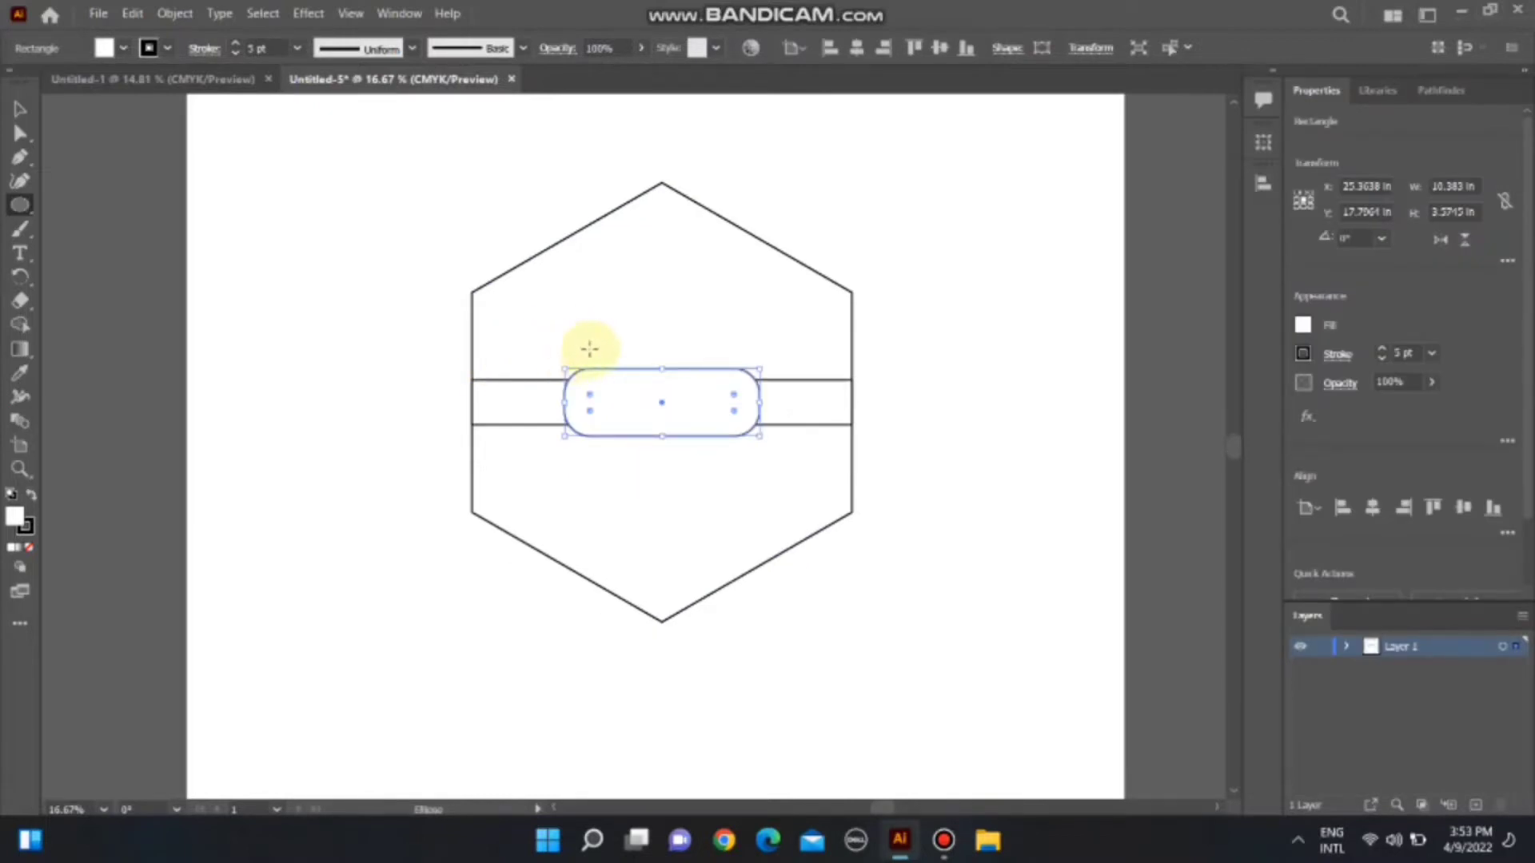
- Draw a Shift-constrained circle over the pill and shift it slightly left to centre it
drag(590, 348, 722, 474)
drag(678, 404, 664, 407)
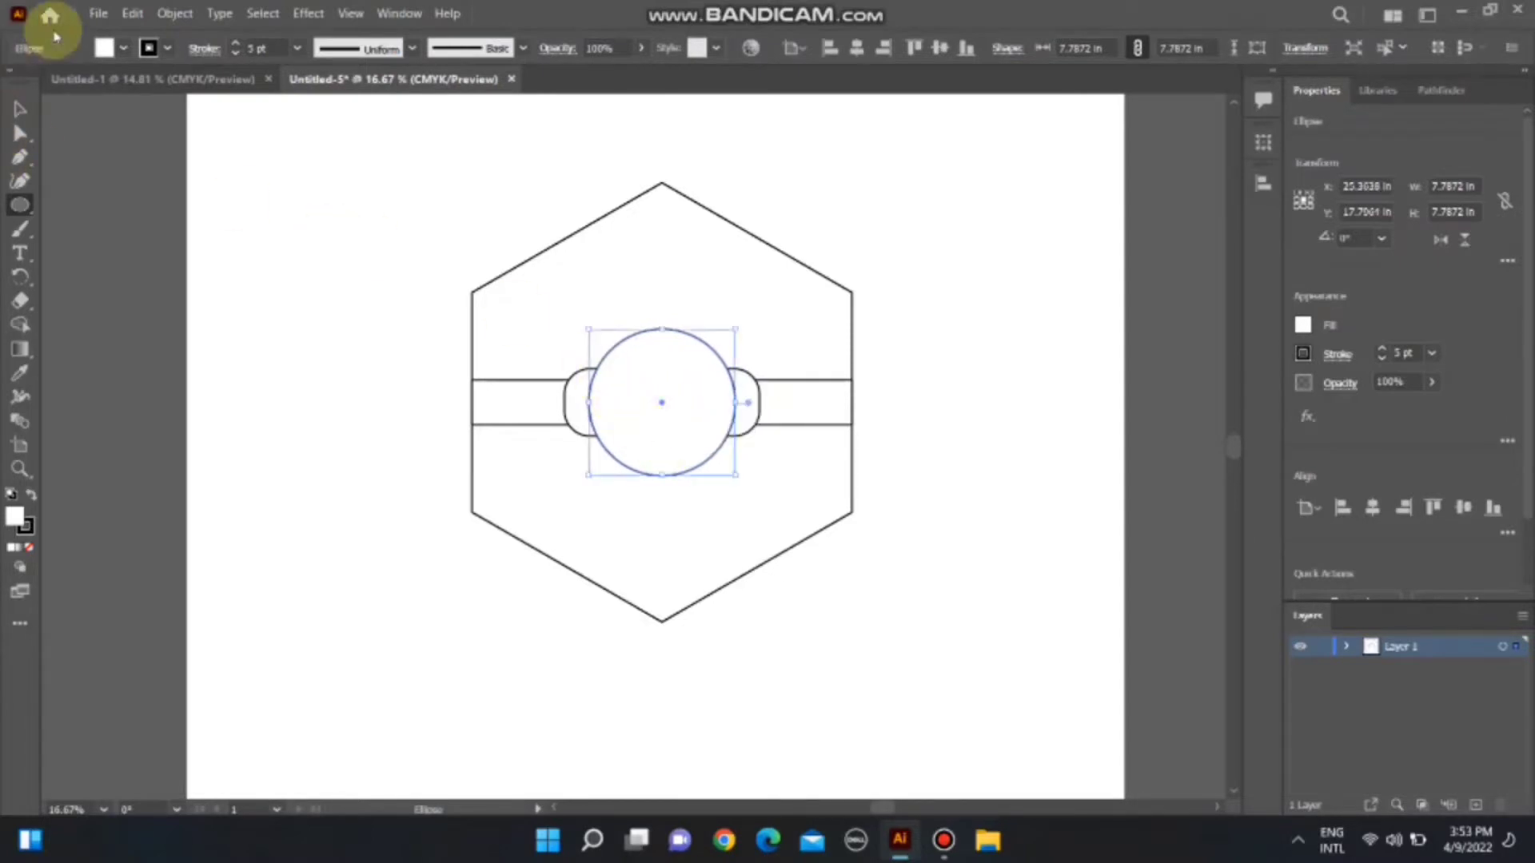
click(132, 14)
click(172, 14)
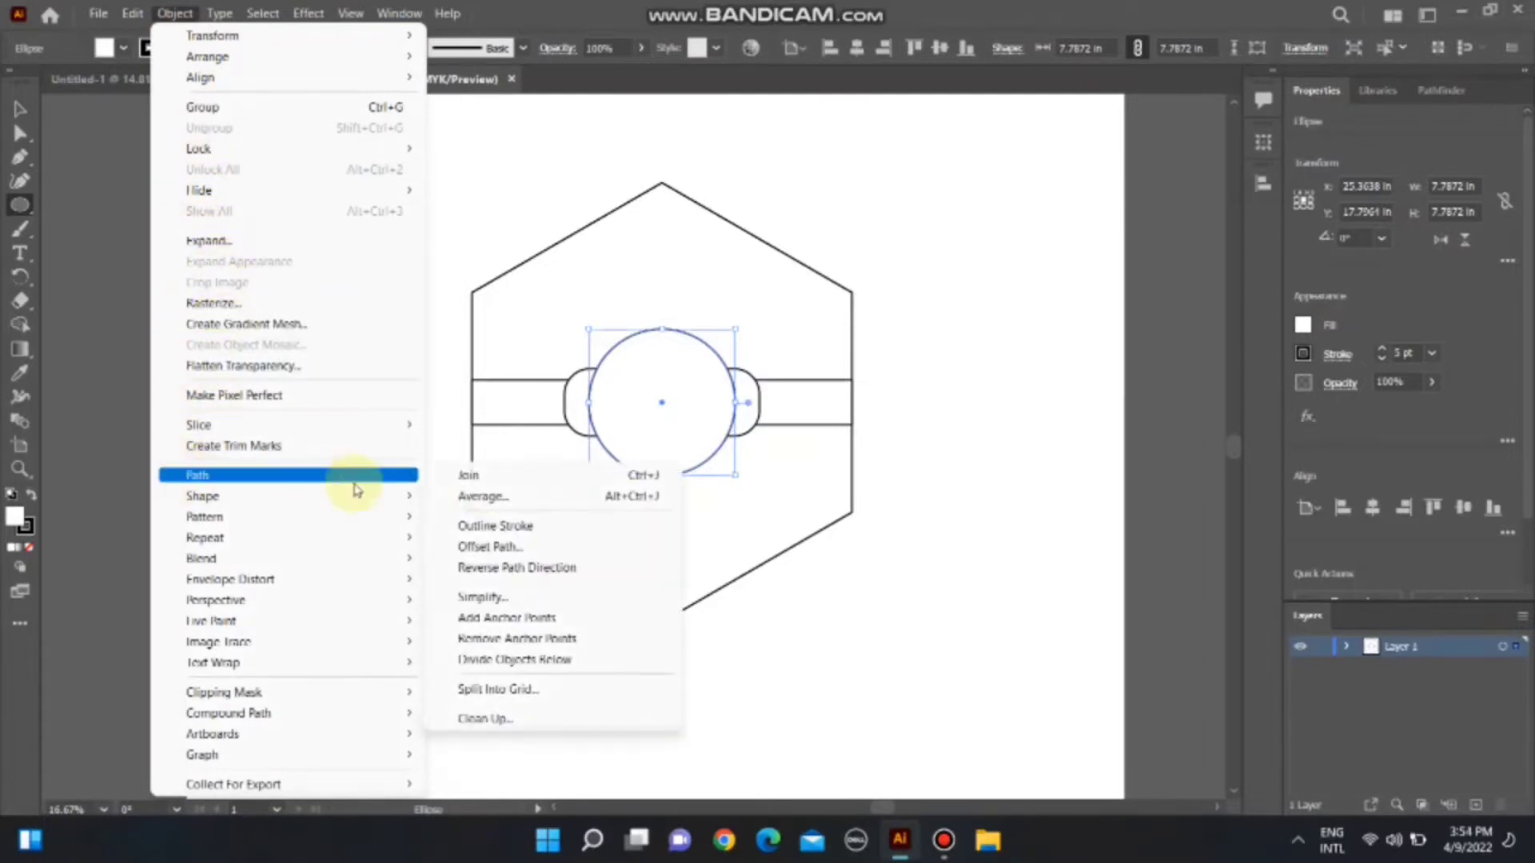
- Create an inner concentric circle with Offset Path set to -0.625 in
click(524, 540)
drag(804, 322, 983, 343)
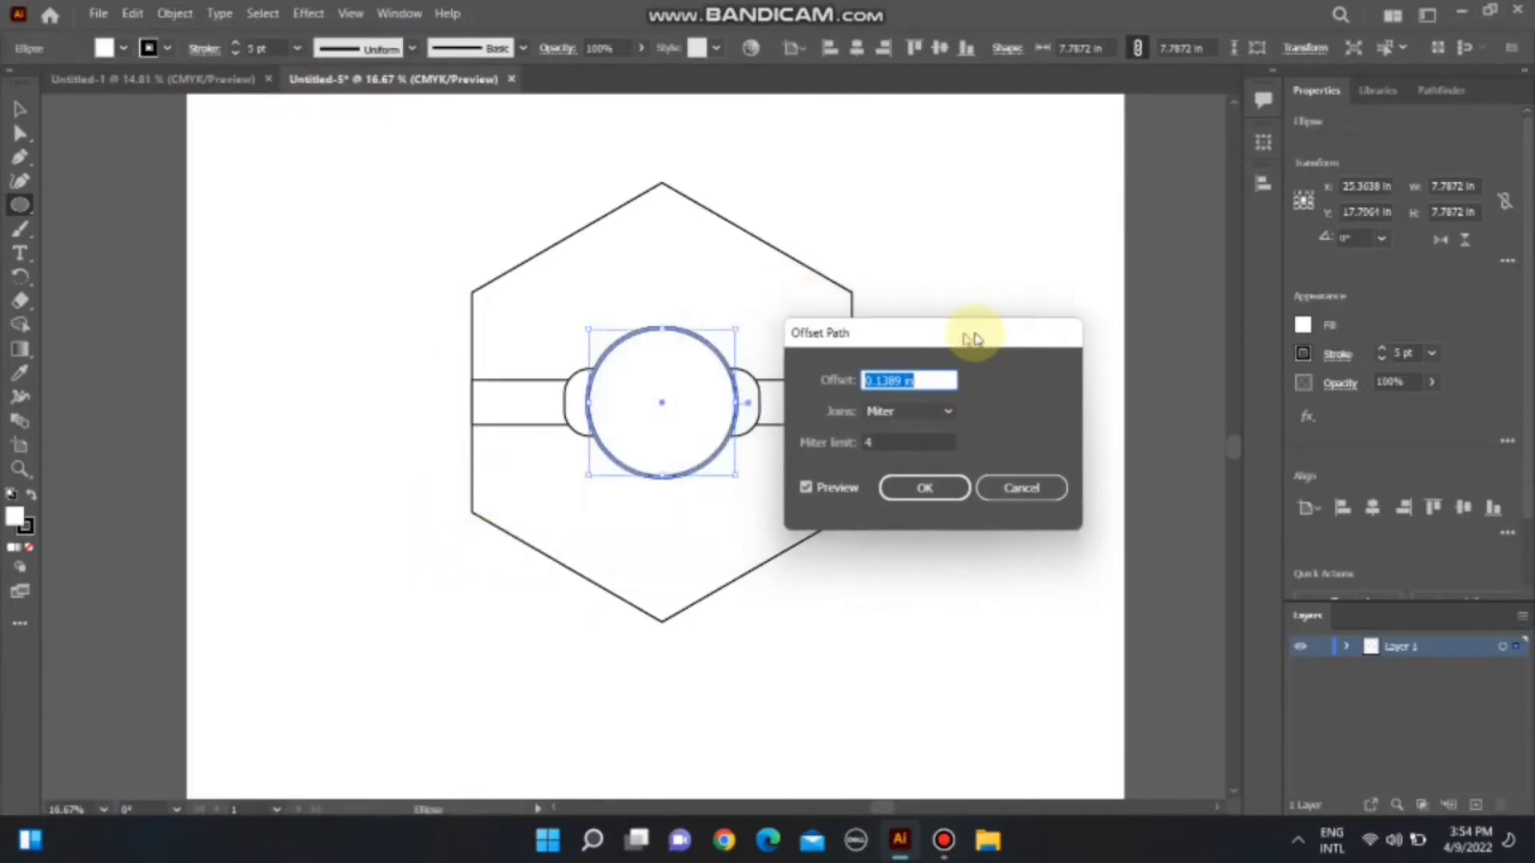
text(-0.625)
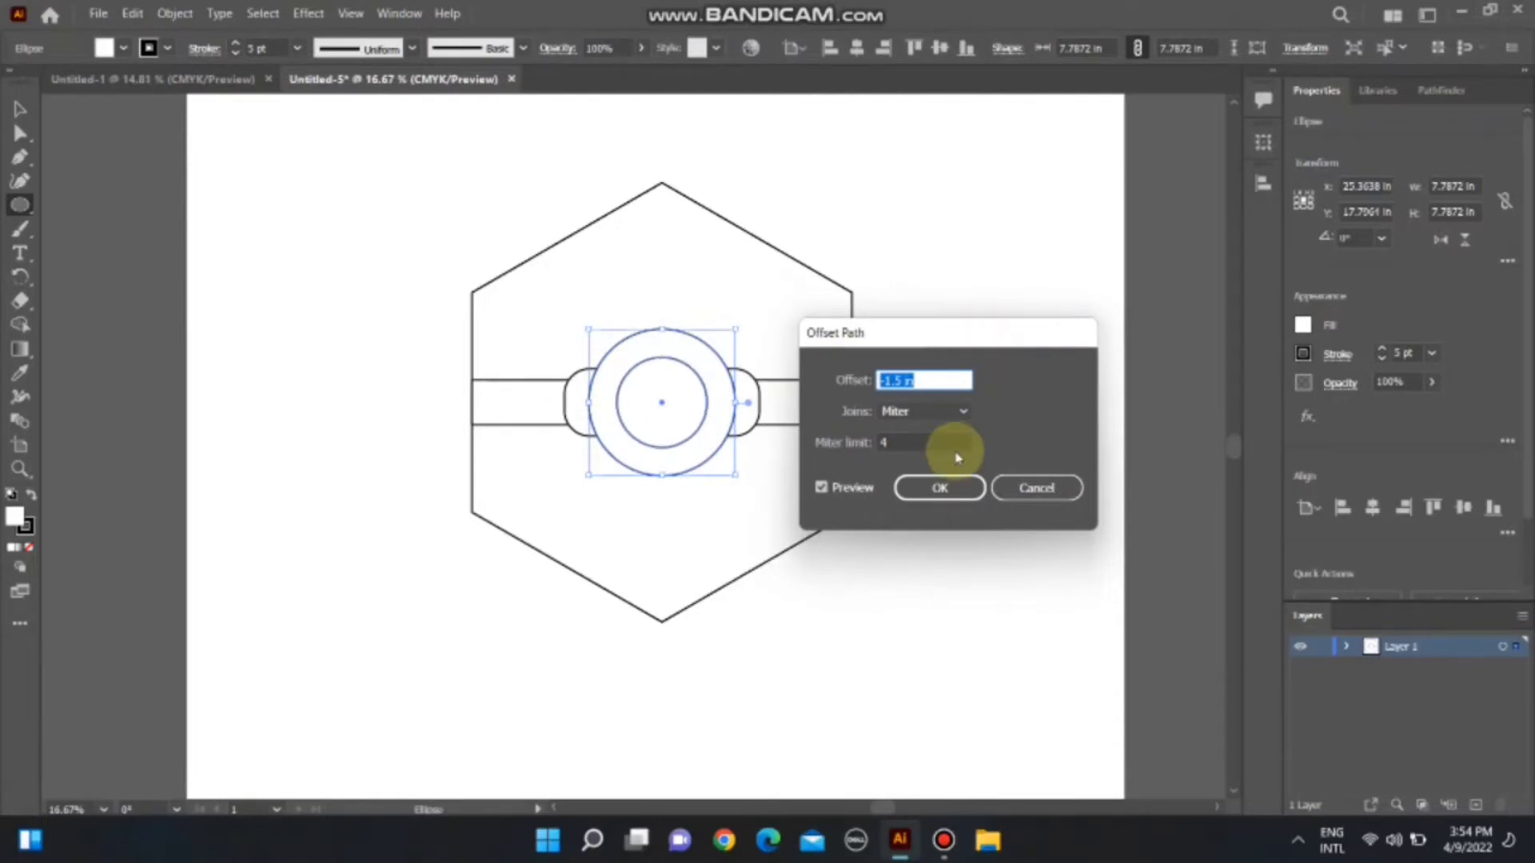
click(940, 488)
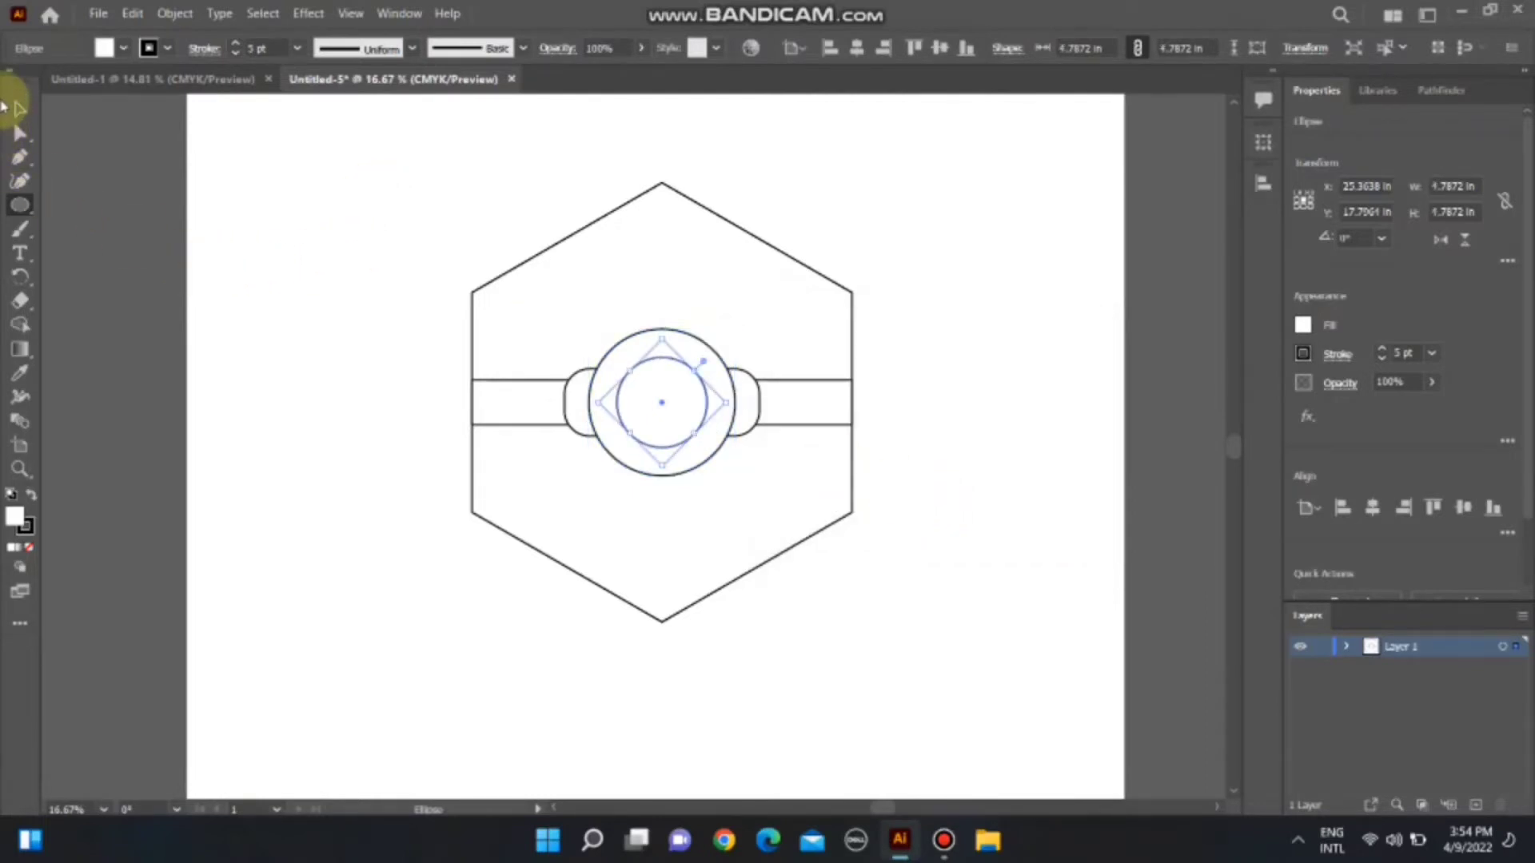
- Split the inner circle with a rectangle over its top half, trimmed via Shape Builder
drag(20, 205, 75, 203)
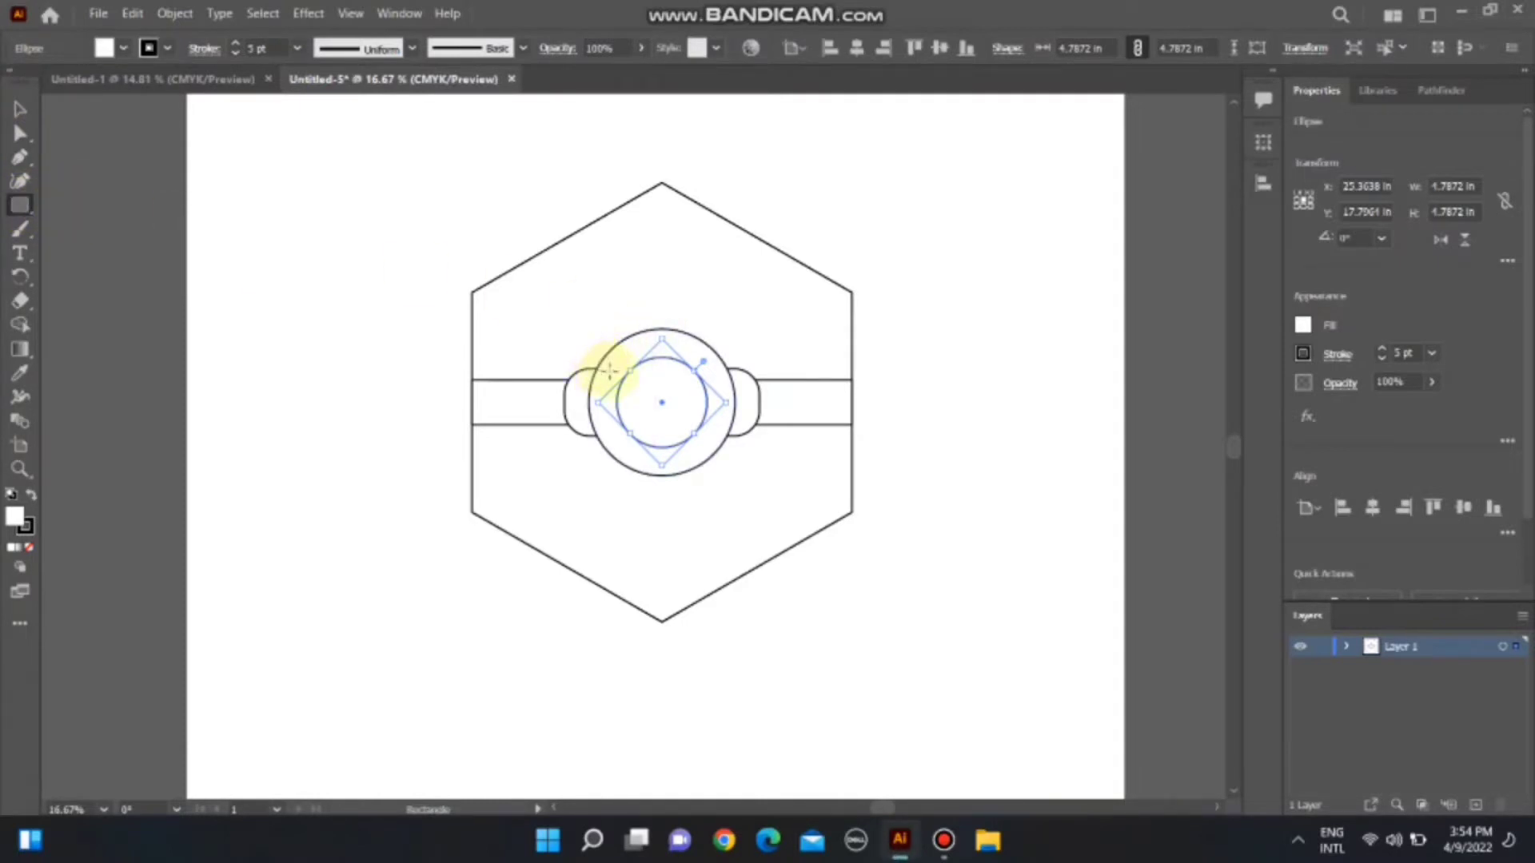
mouse_move(641, 375)
mouse_down()
mouse_move(718, 389)
mouse_move(661, 353)
mouse_up()
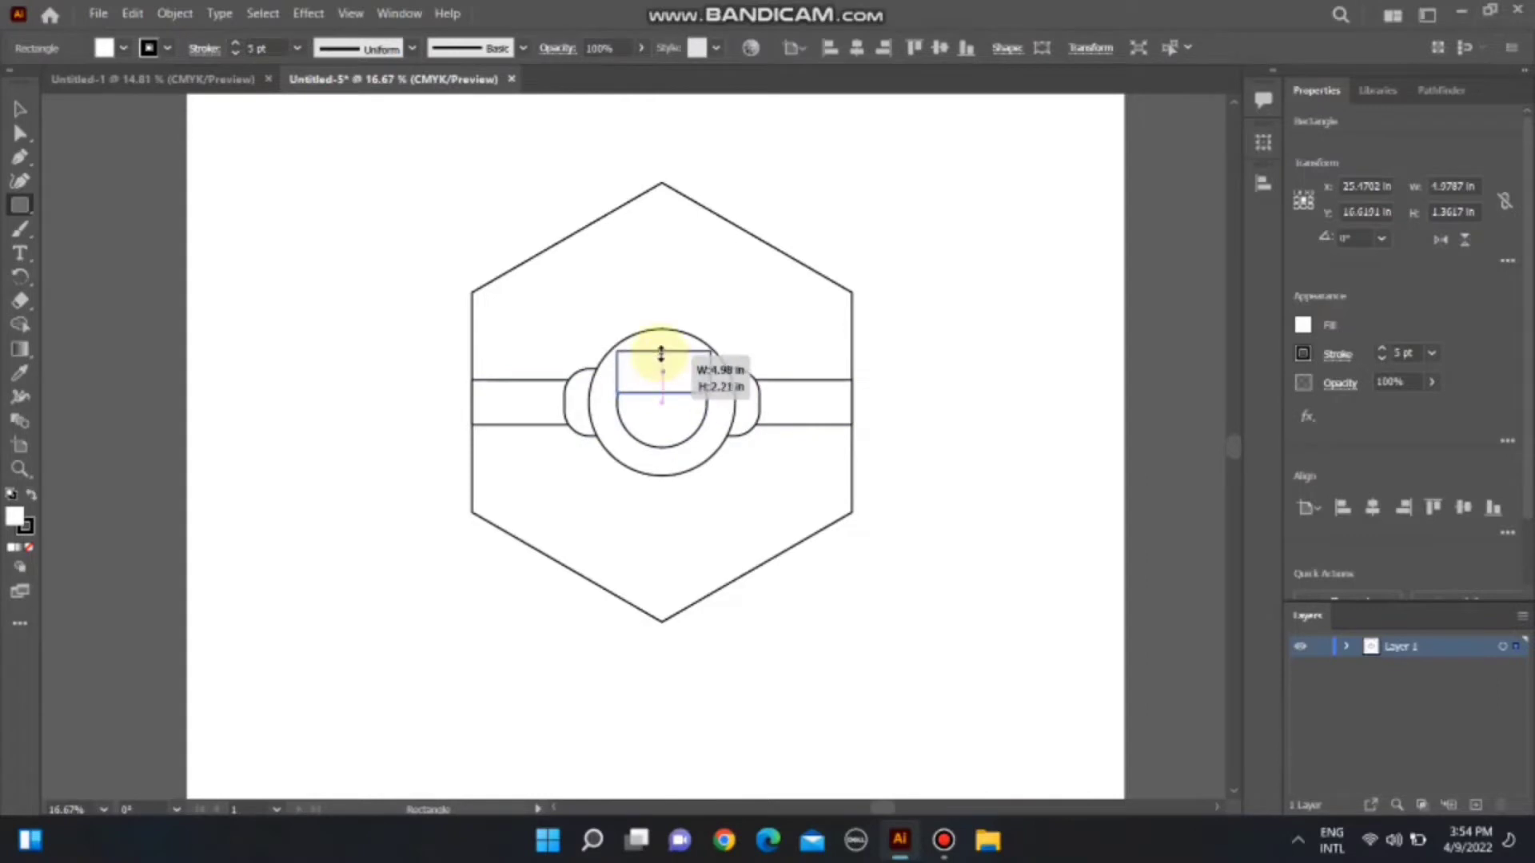
click(20, 109)
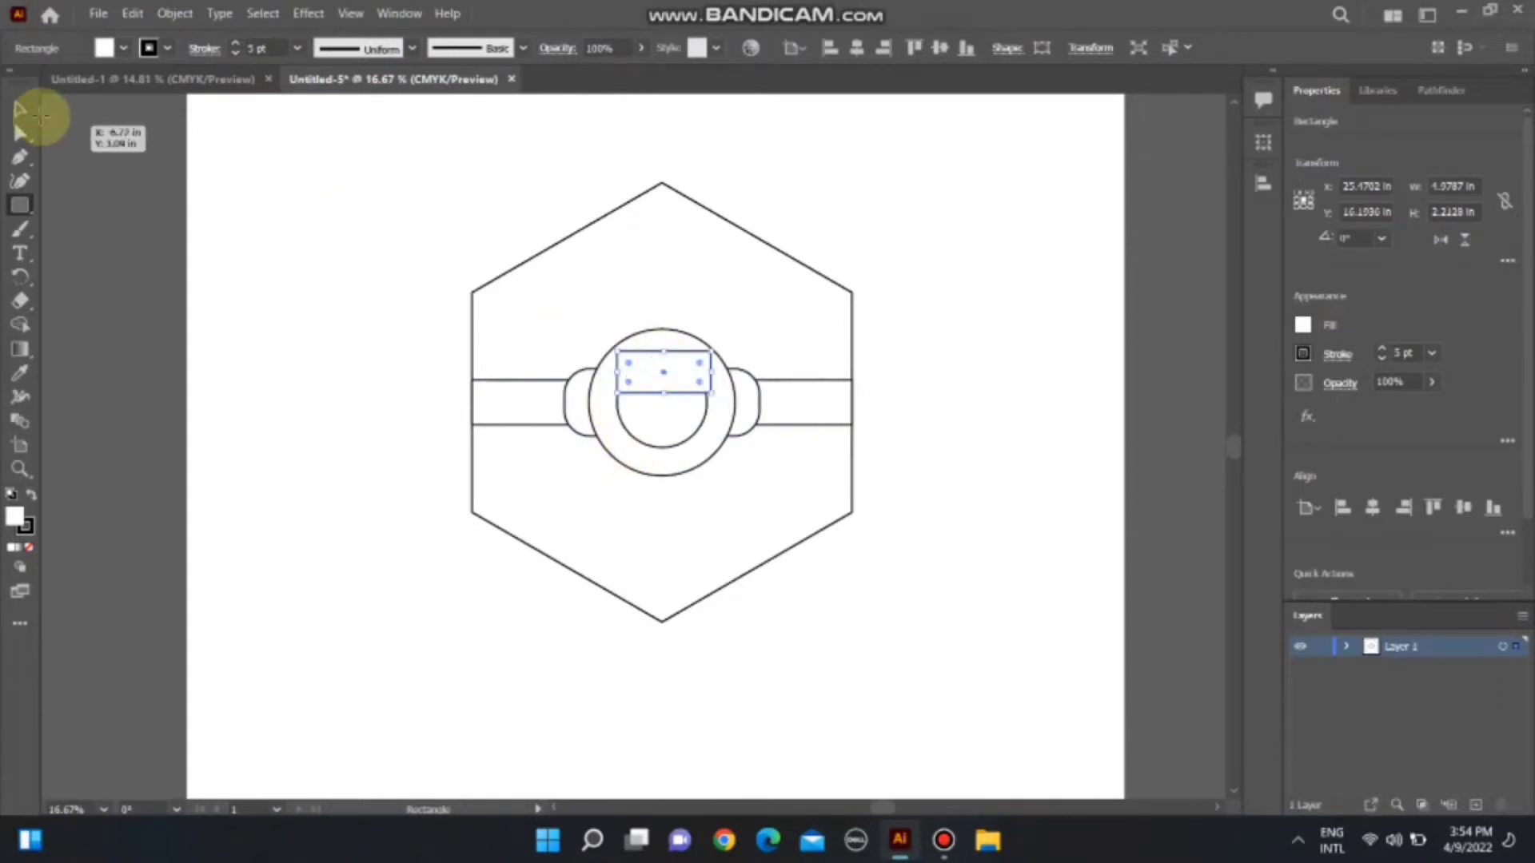
shift+click(620, 415)
click(20, 323)
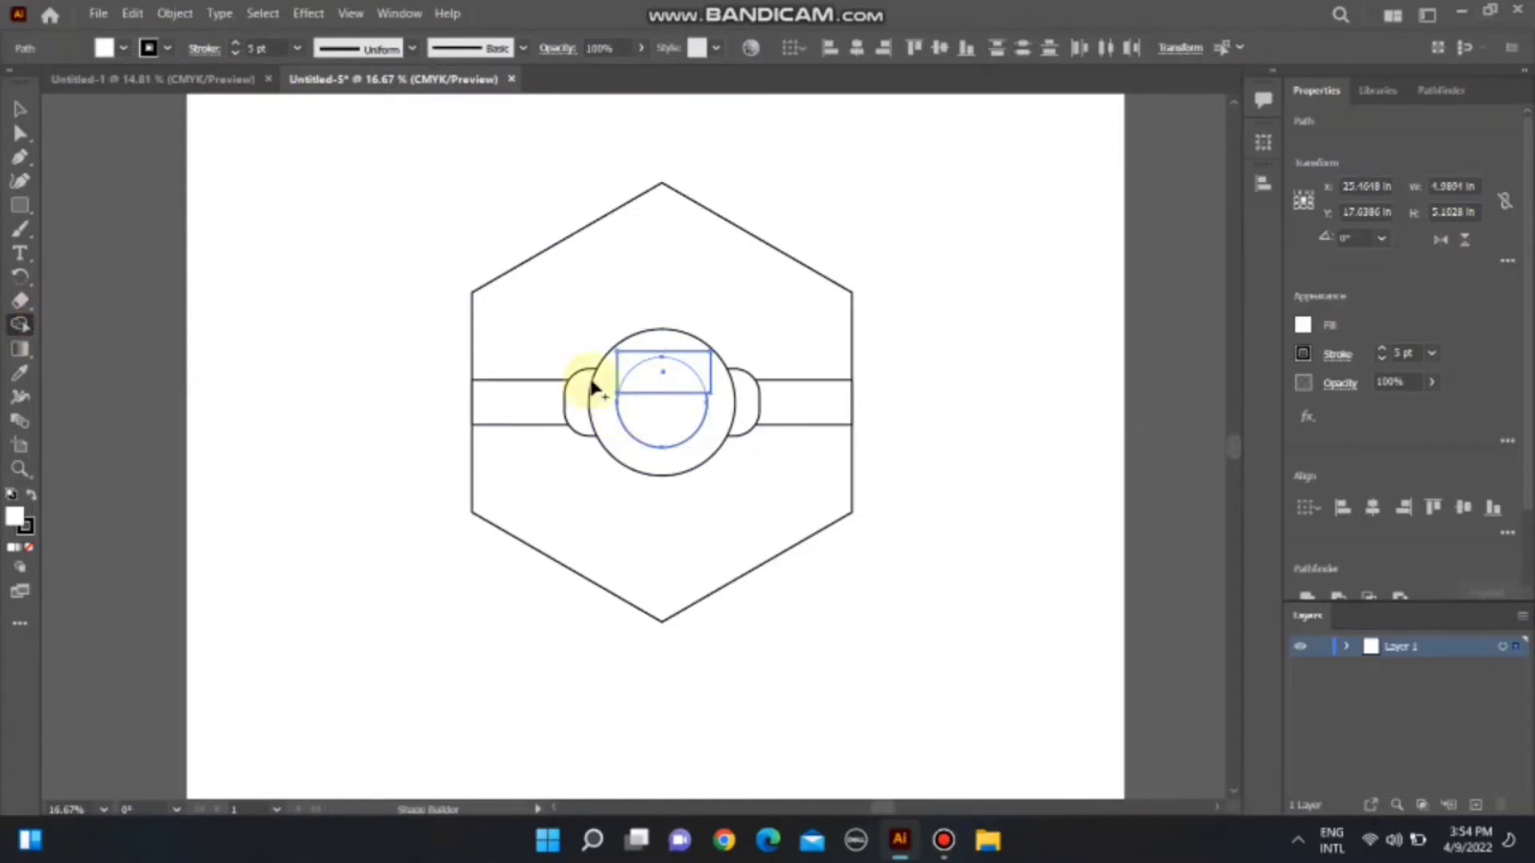
alt+click(622, 369)
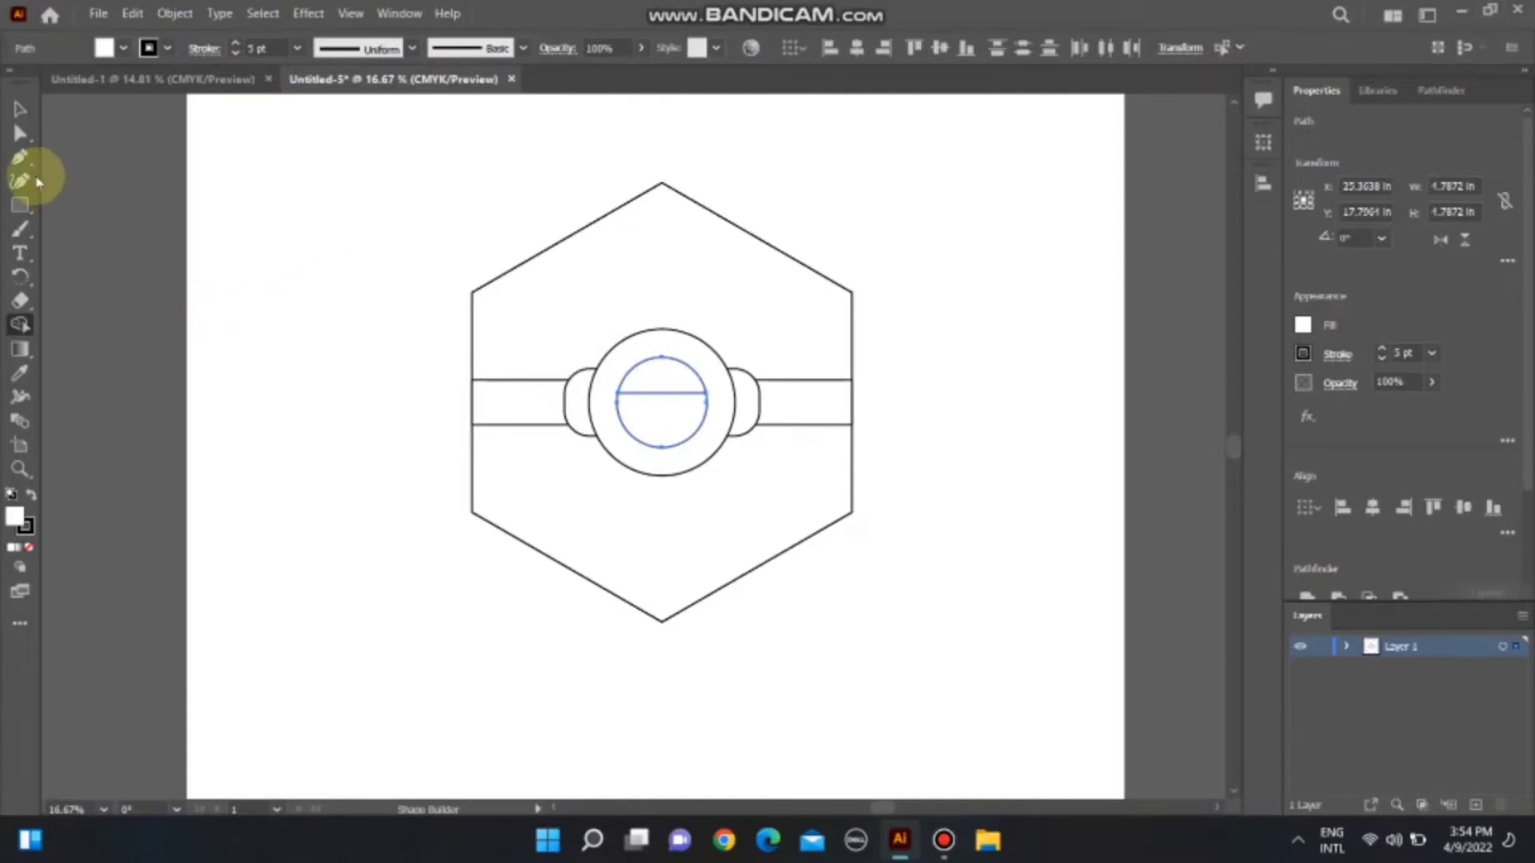
- Draw a small ellipse on the eye's centre line as the pupil
click(20, 205)
click(84, 223)
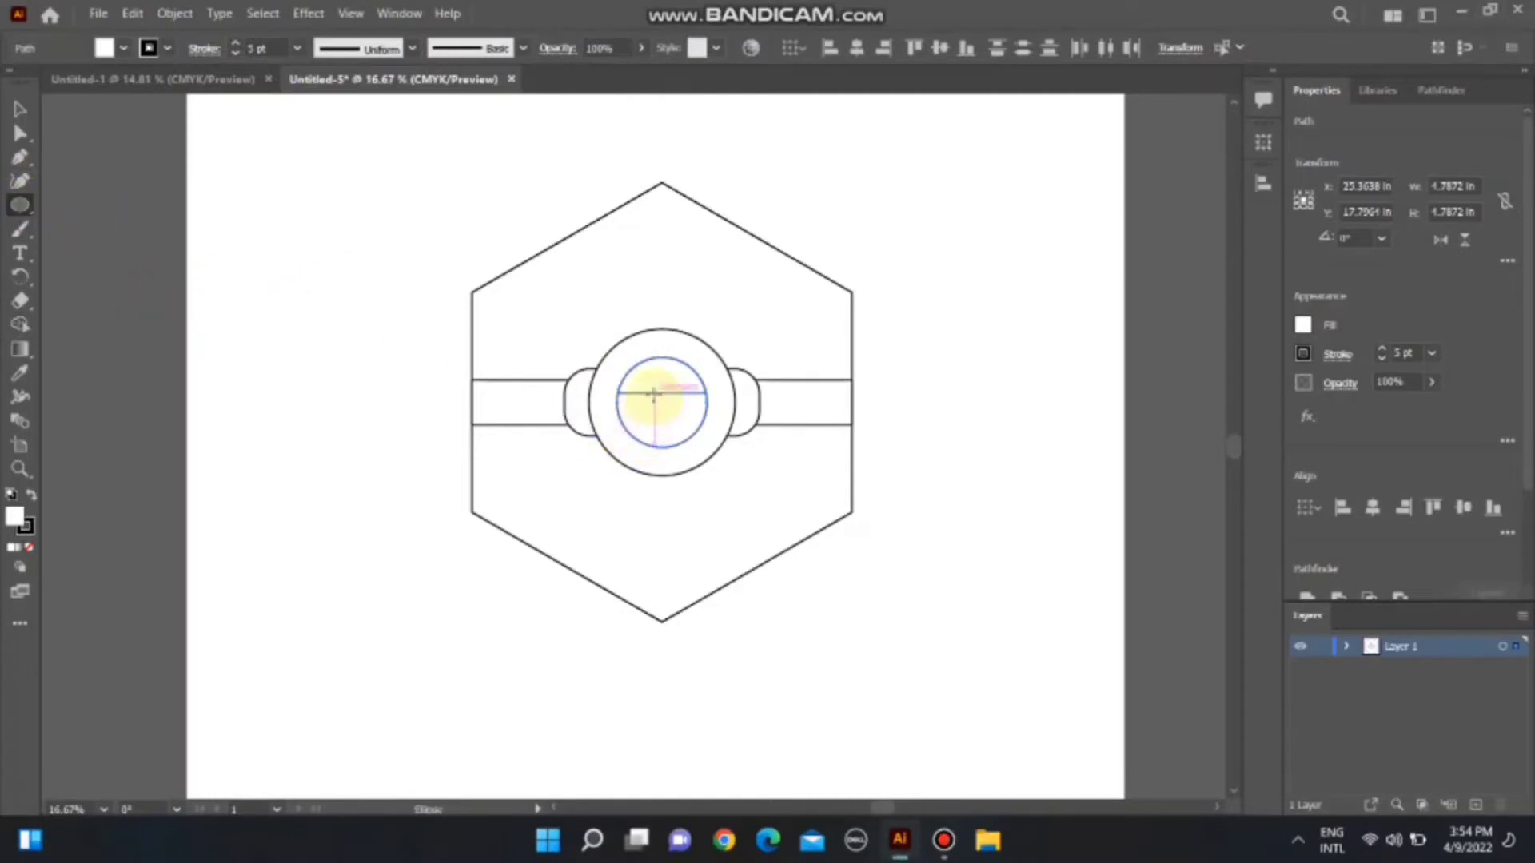
mouse_move(885, 378)
mouse_down()
mouse_move(943, 411)
mouse_move(677, 400)
mouse_up()
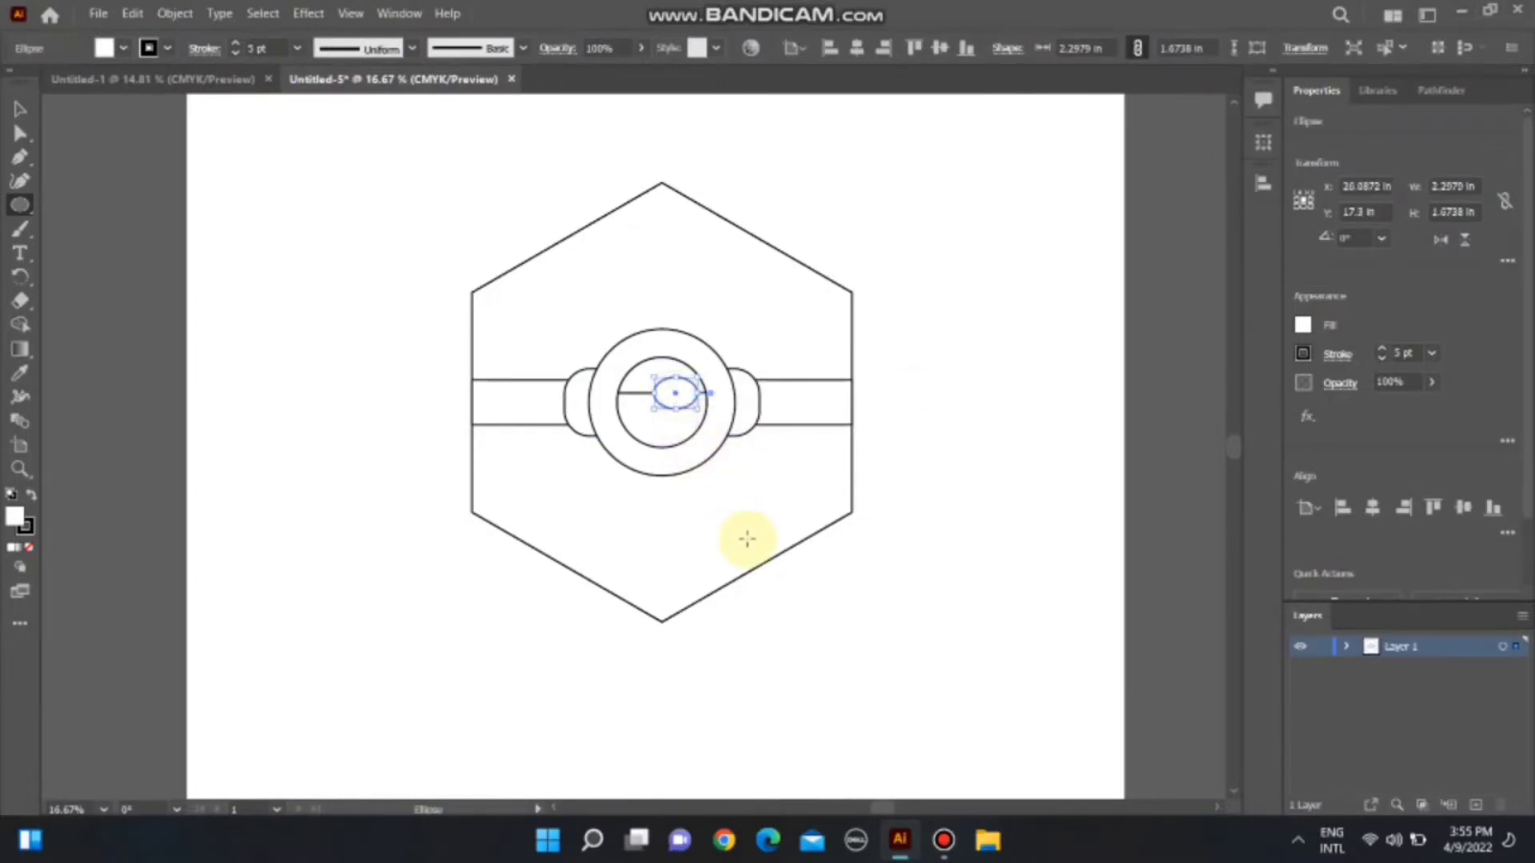
key(ctrl)
- Keep the pupil's lower half and give the hexagon a gradient with a golden-yellow left stop
drag(674, 414, 681, 432)
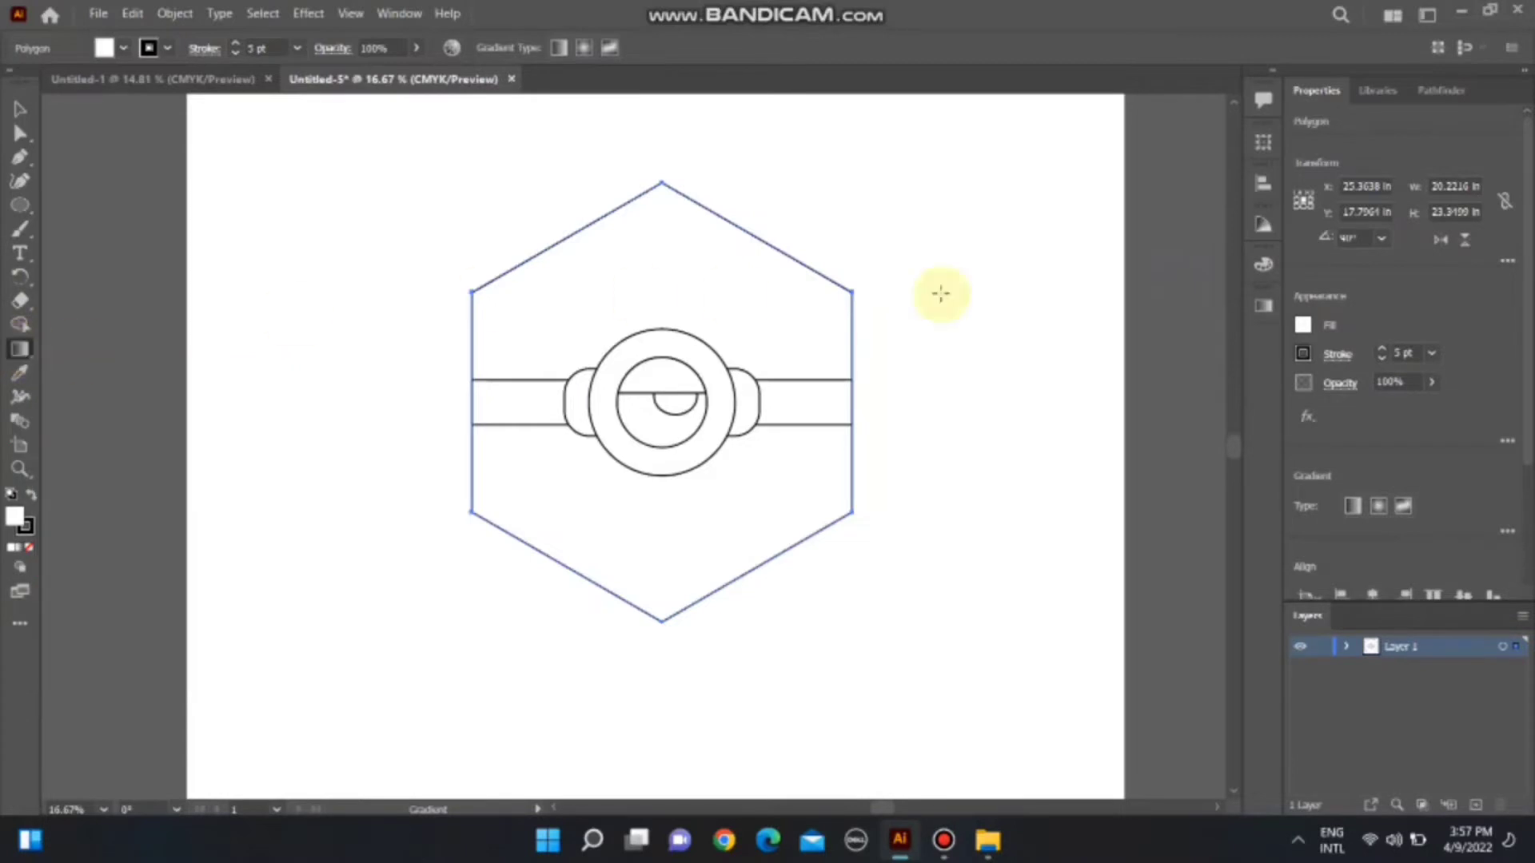
click(1263, 308)
click(1061, 446)
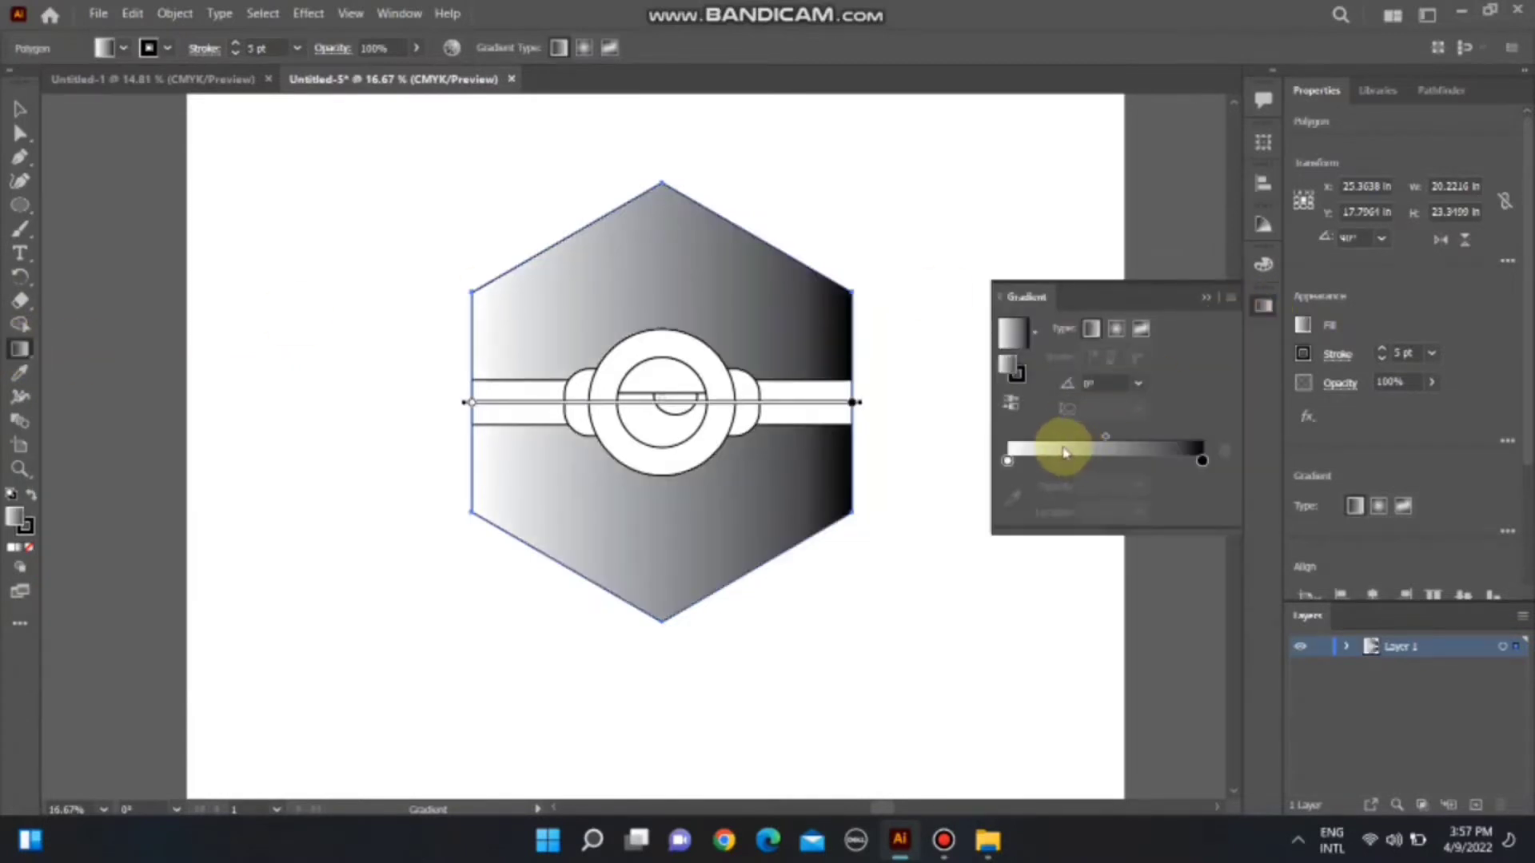
click(1008, 461)
double_click(1008, 461)
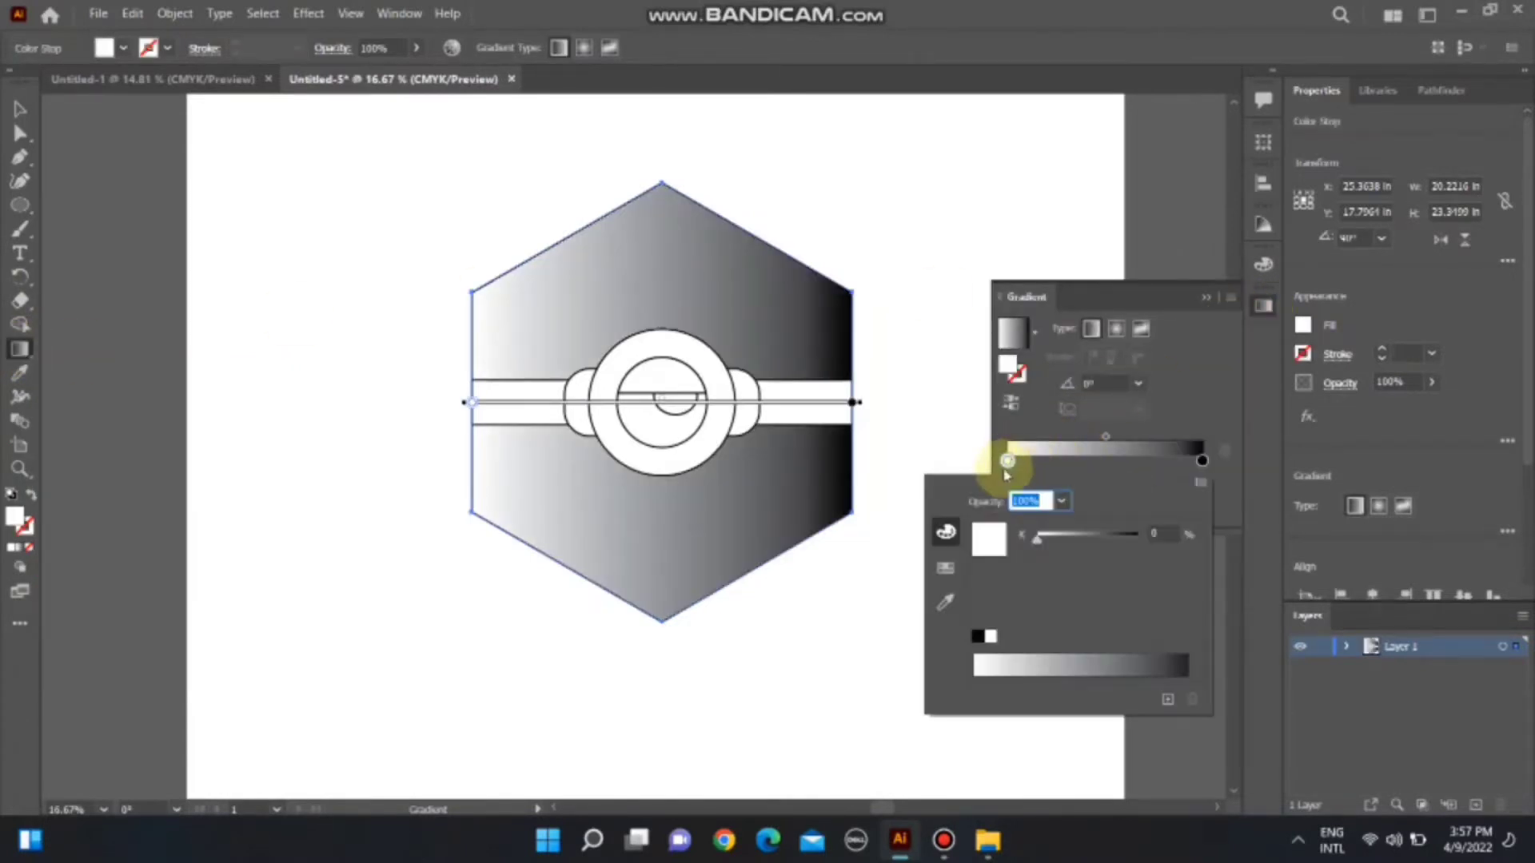
click(946, 568)
click(1016, 524)
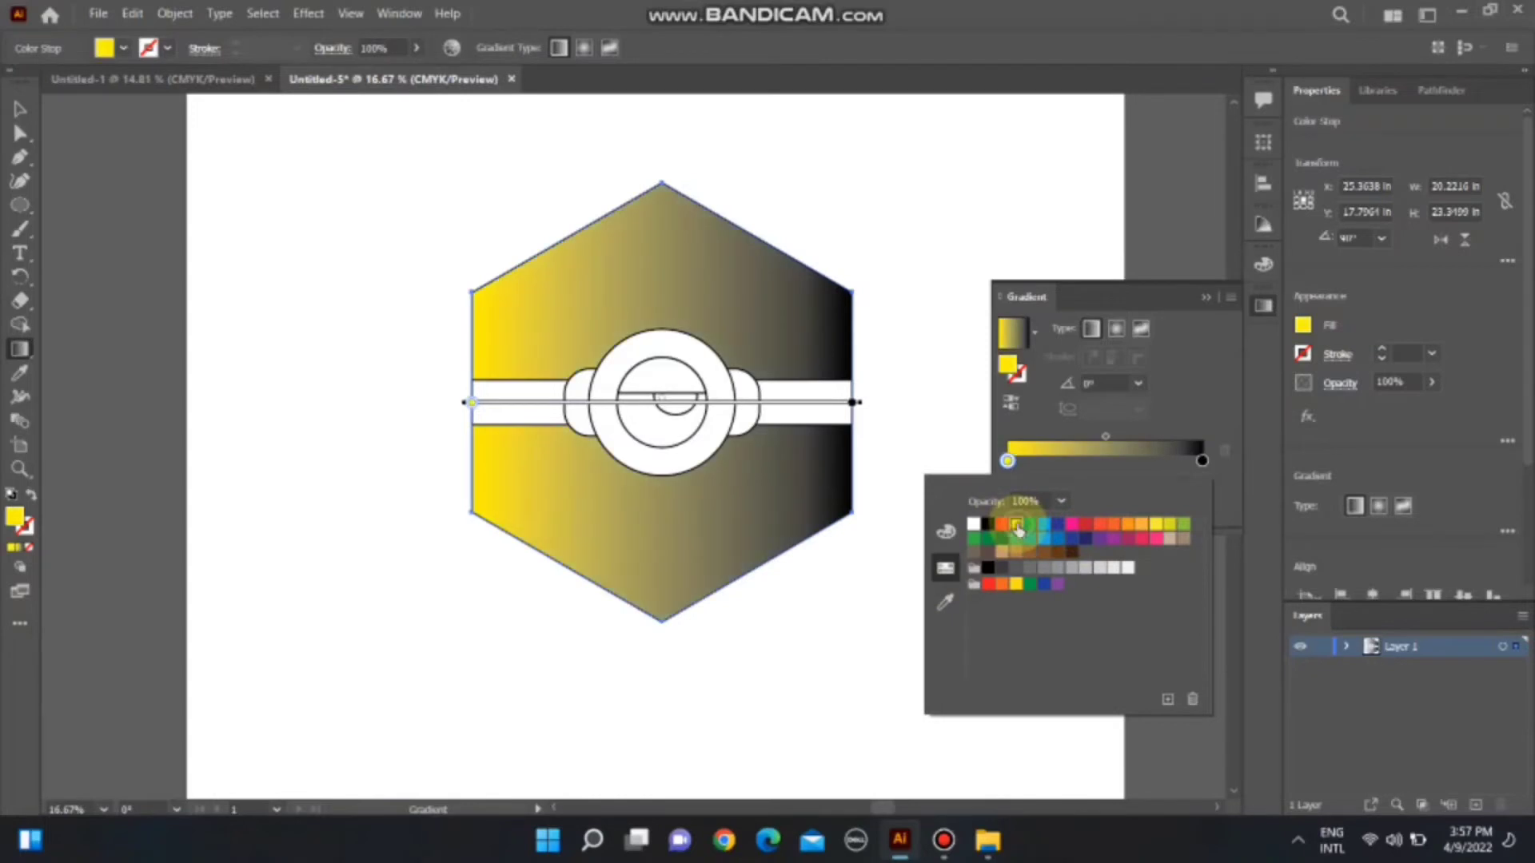
click(1141, 525)
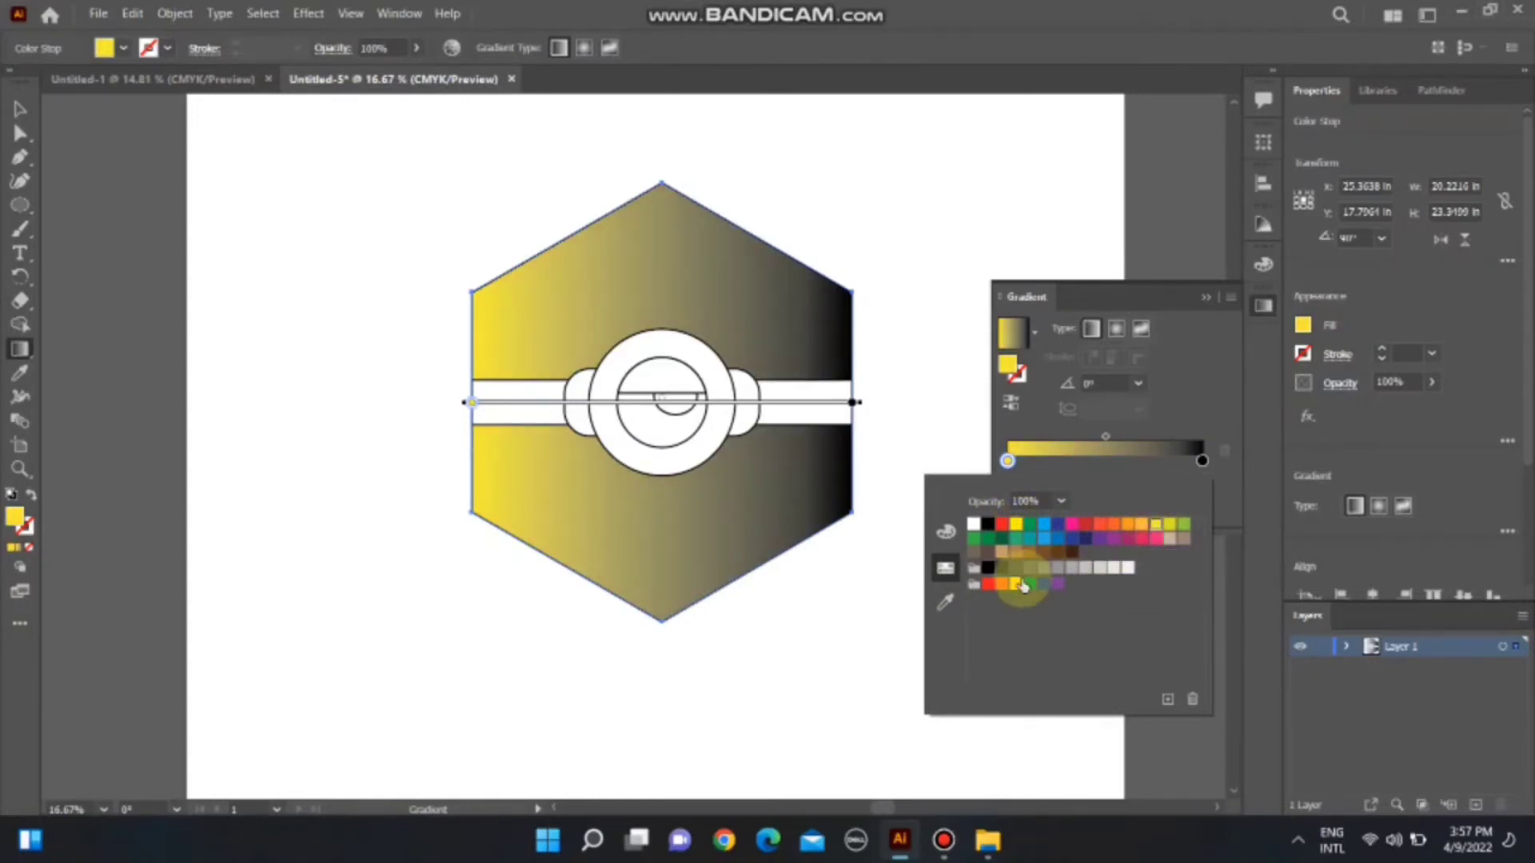
click(1203, 462)
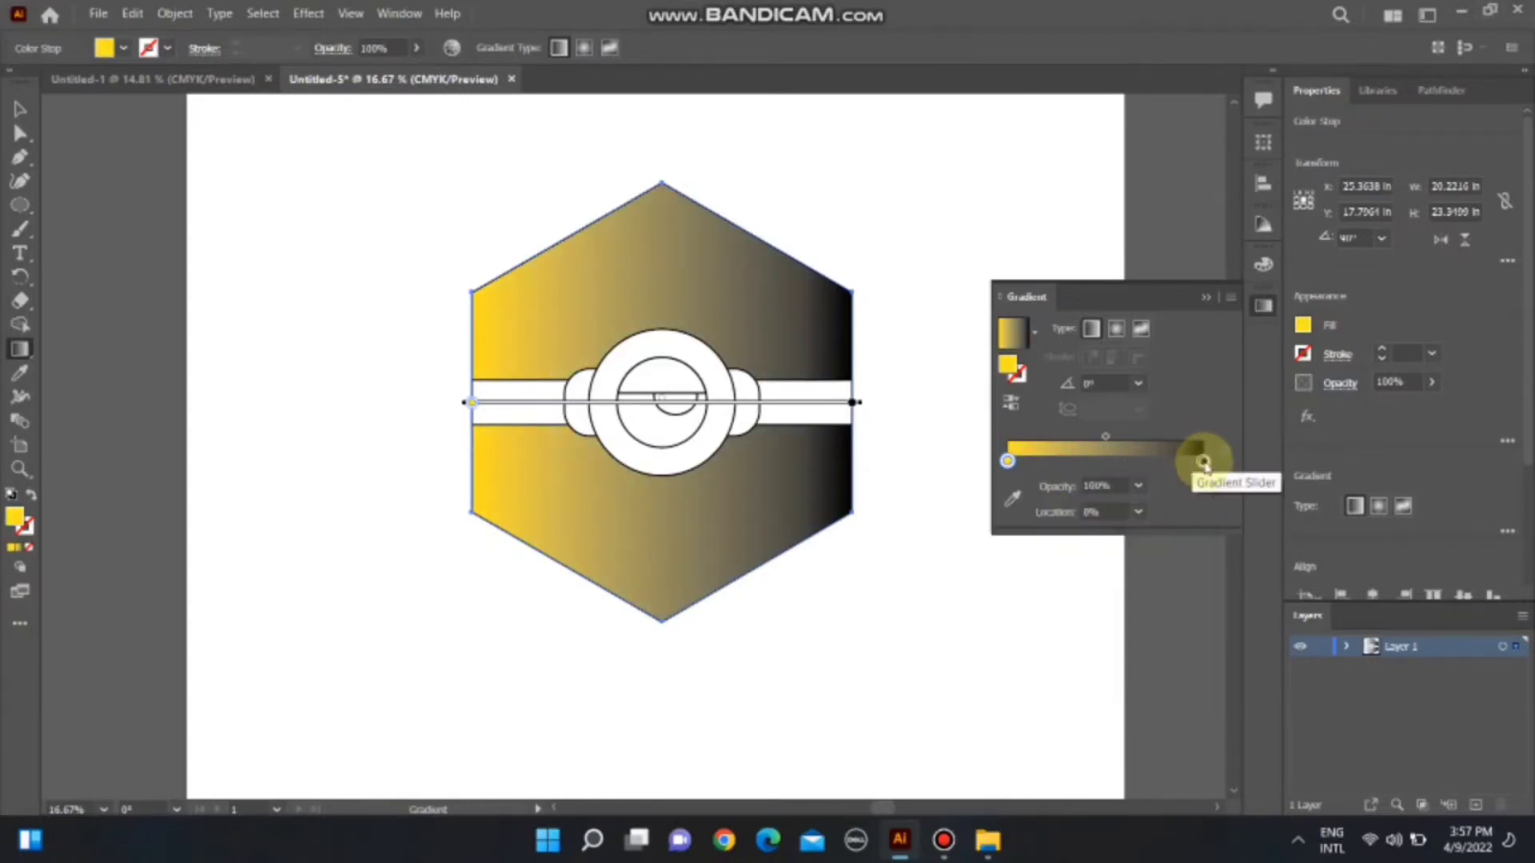
- Make the right gradient stop soft orange and angle the gradient top-left to bottom-right
double_click(1203, 462)
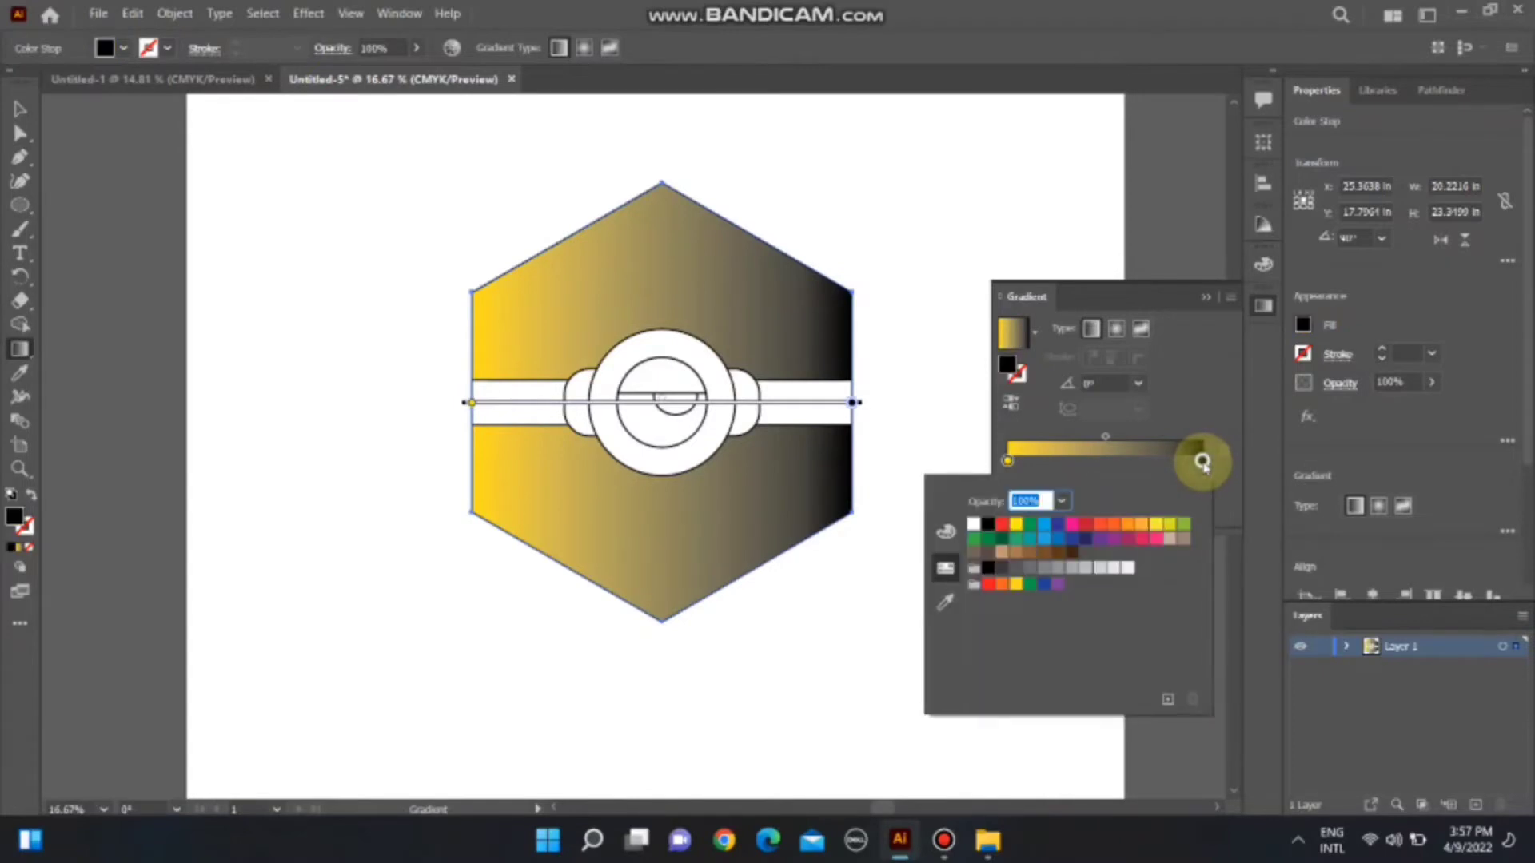
click(1156, 525)
click(1141, 525)
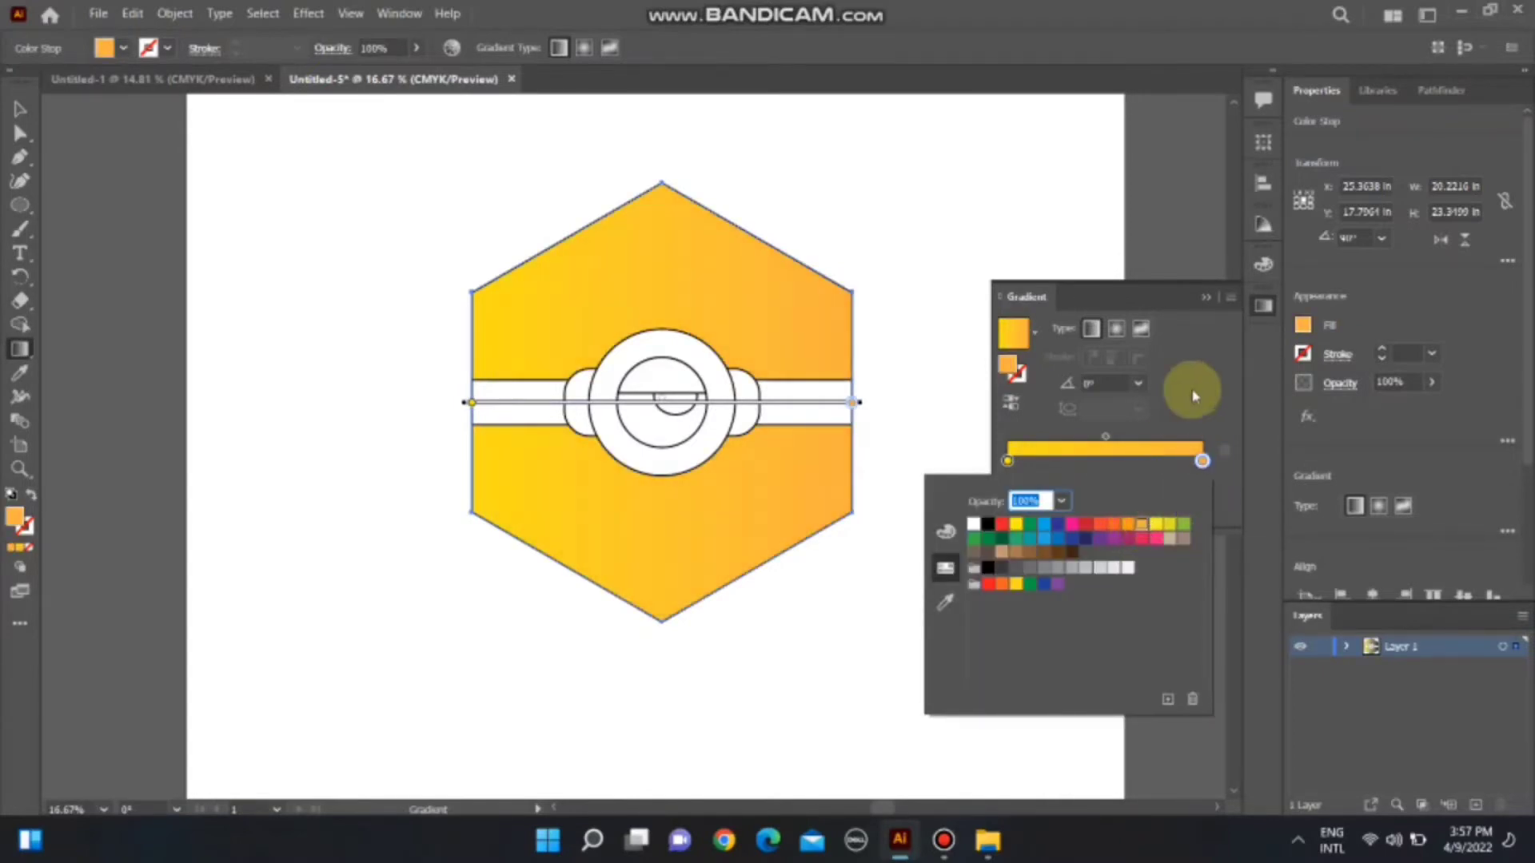
click(411, 240)
drag(454, 238, 851, 577)
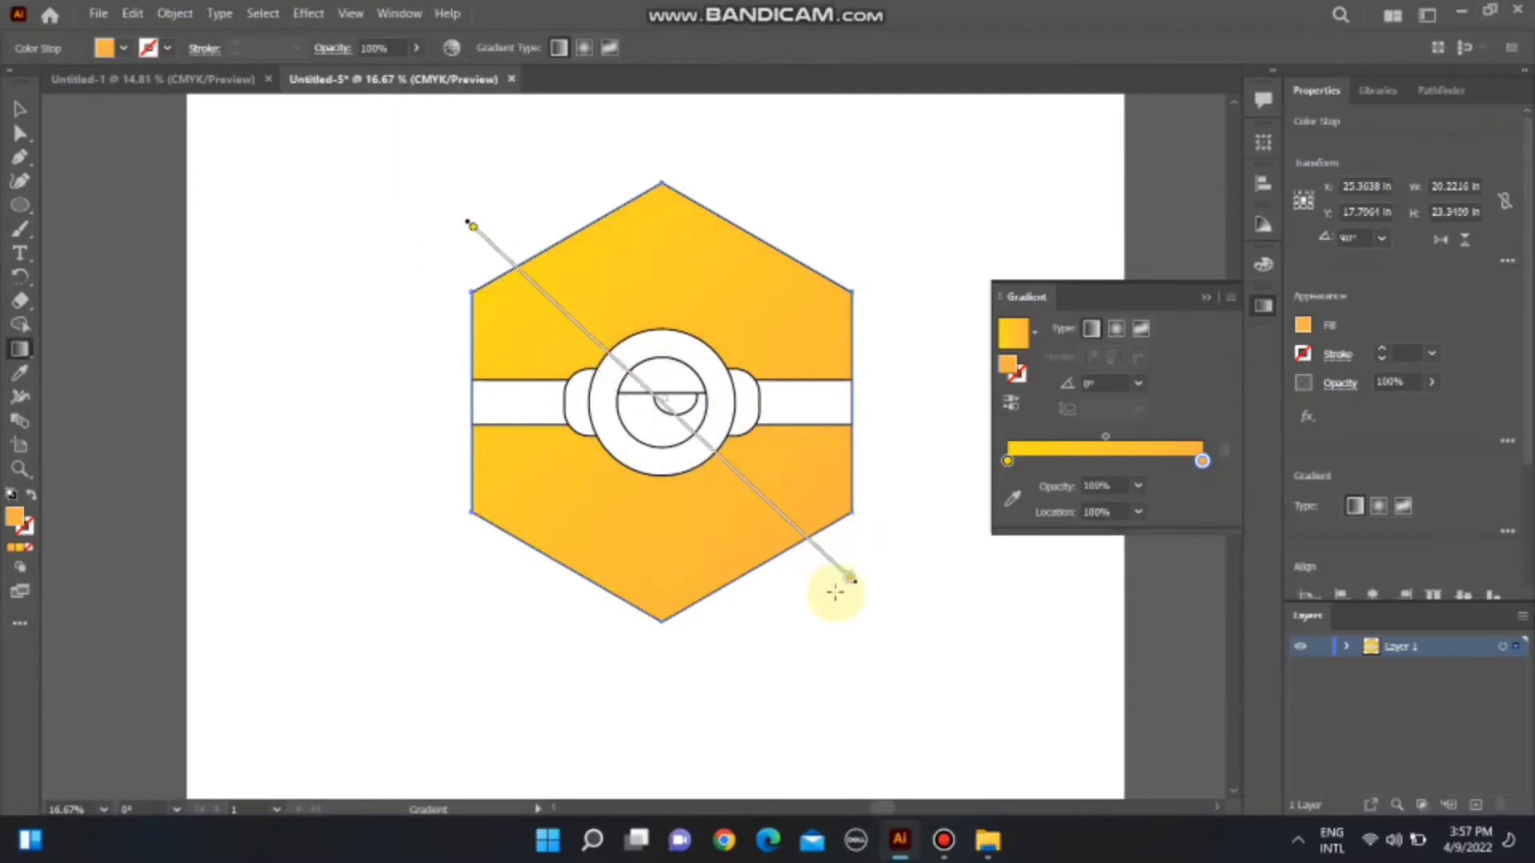
- Select the white band across the hexagon
click(1204, 308)
click(20, 109)
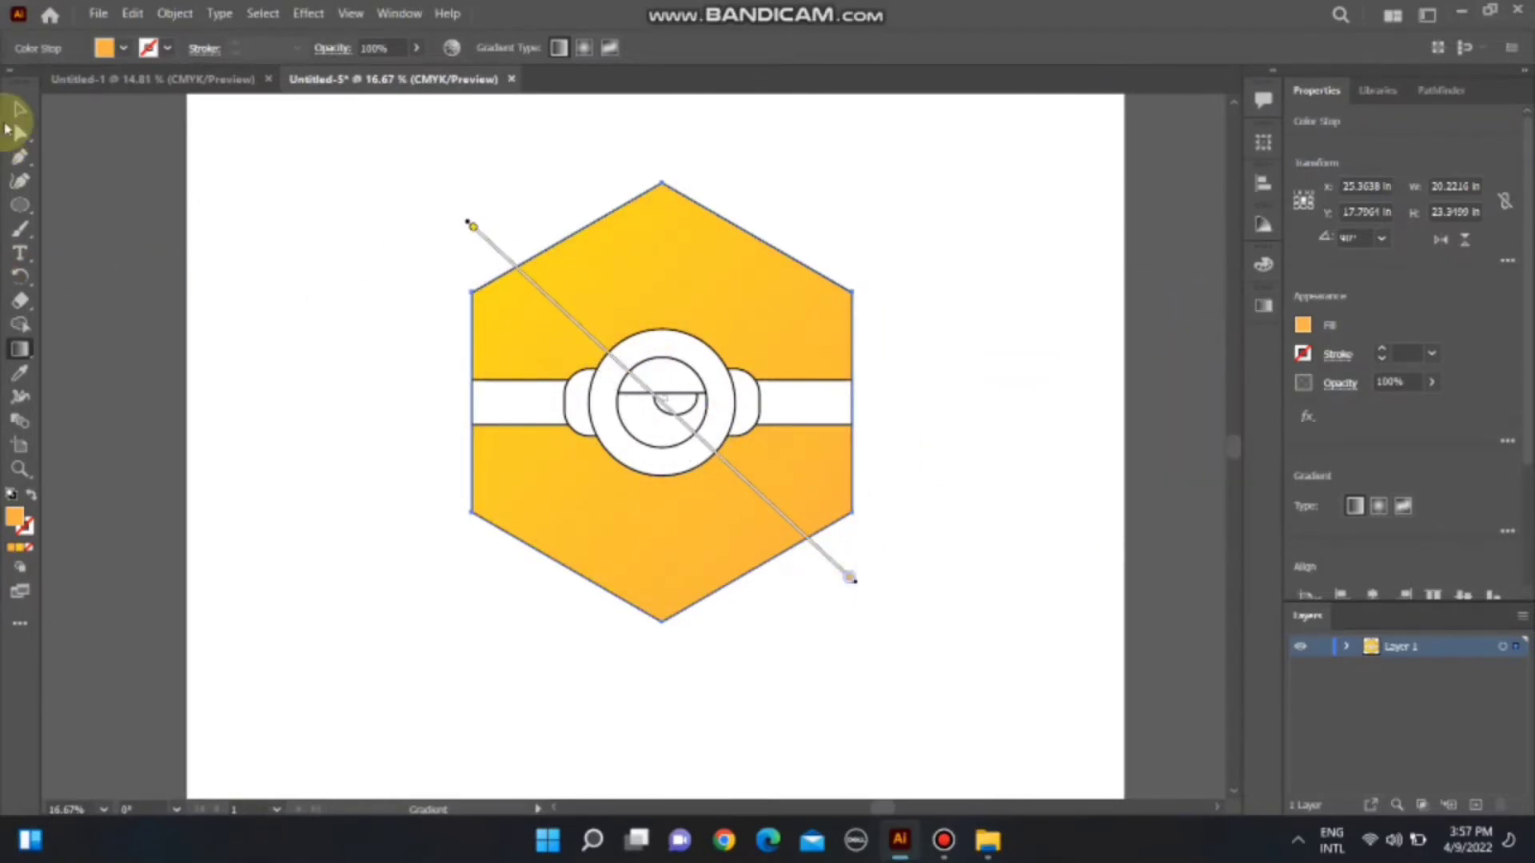
click(412, 615)
click(505, 388)
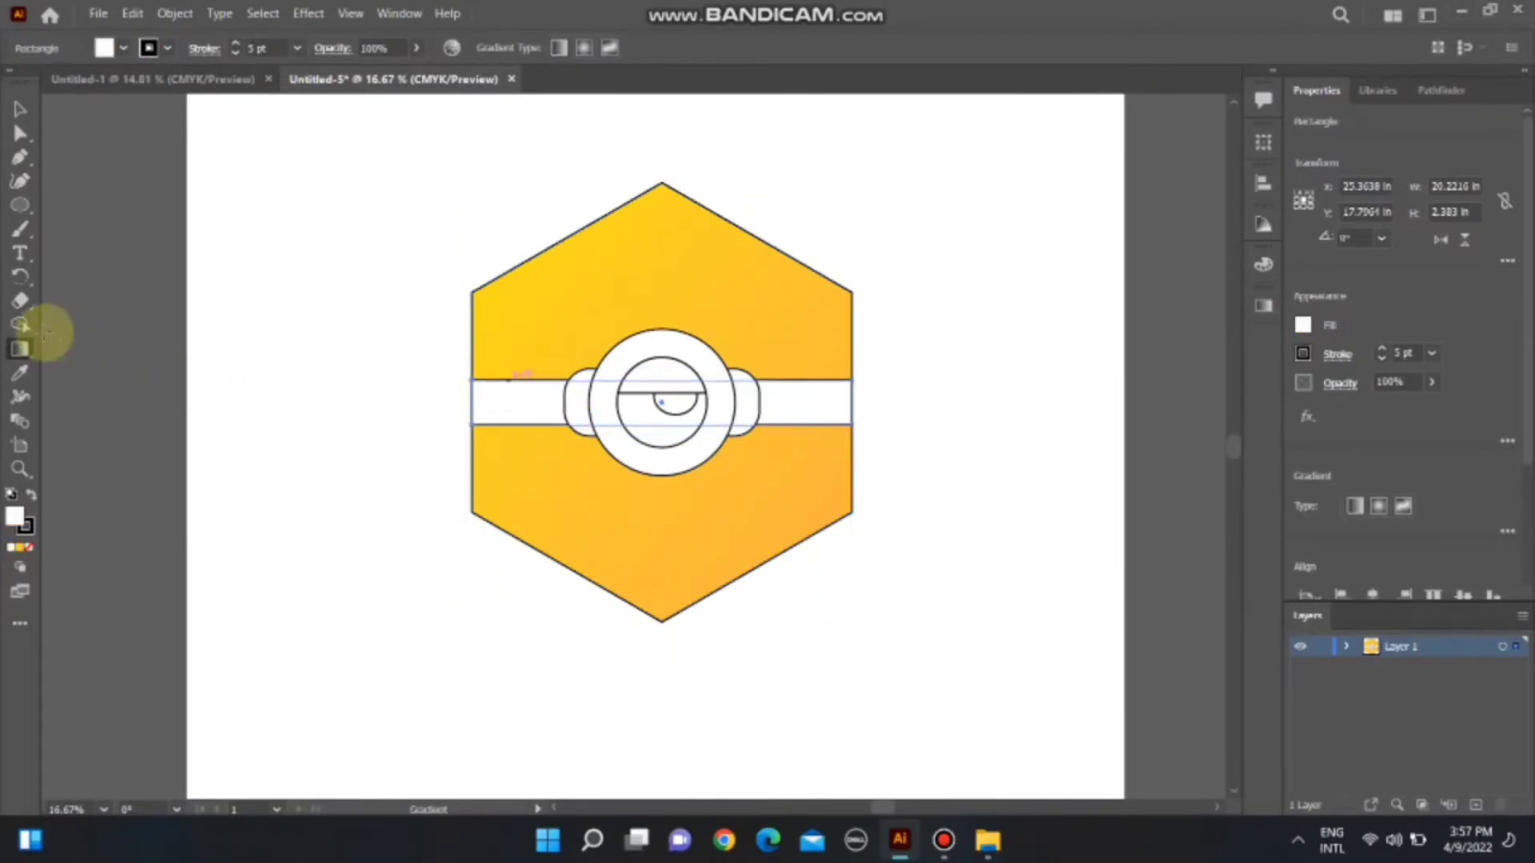
click(20, 350)
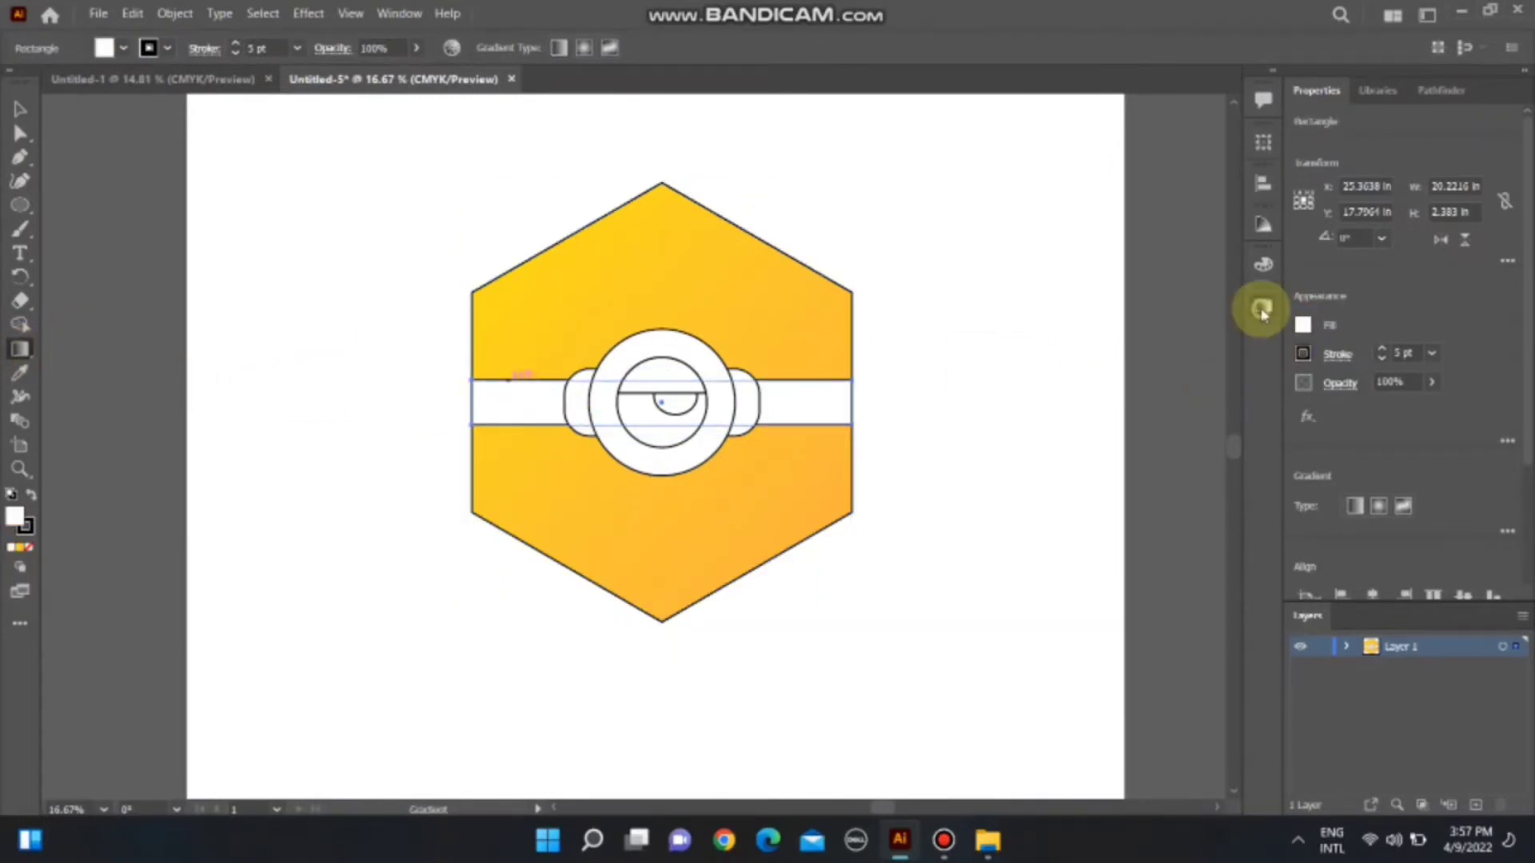
- Fill the band with dark brownish-grey #4C3A40
double_click(14, 517)
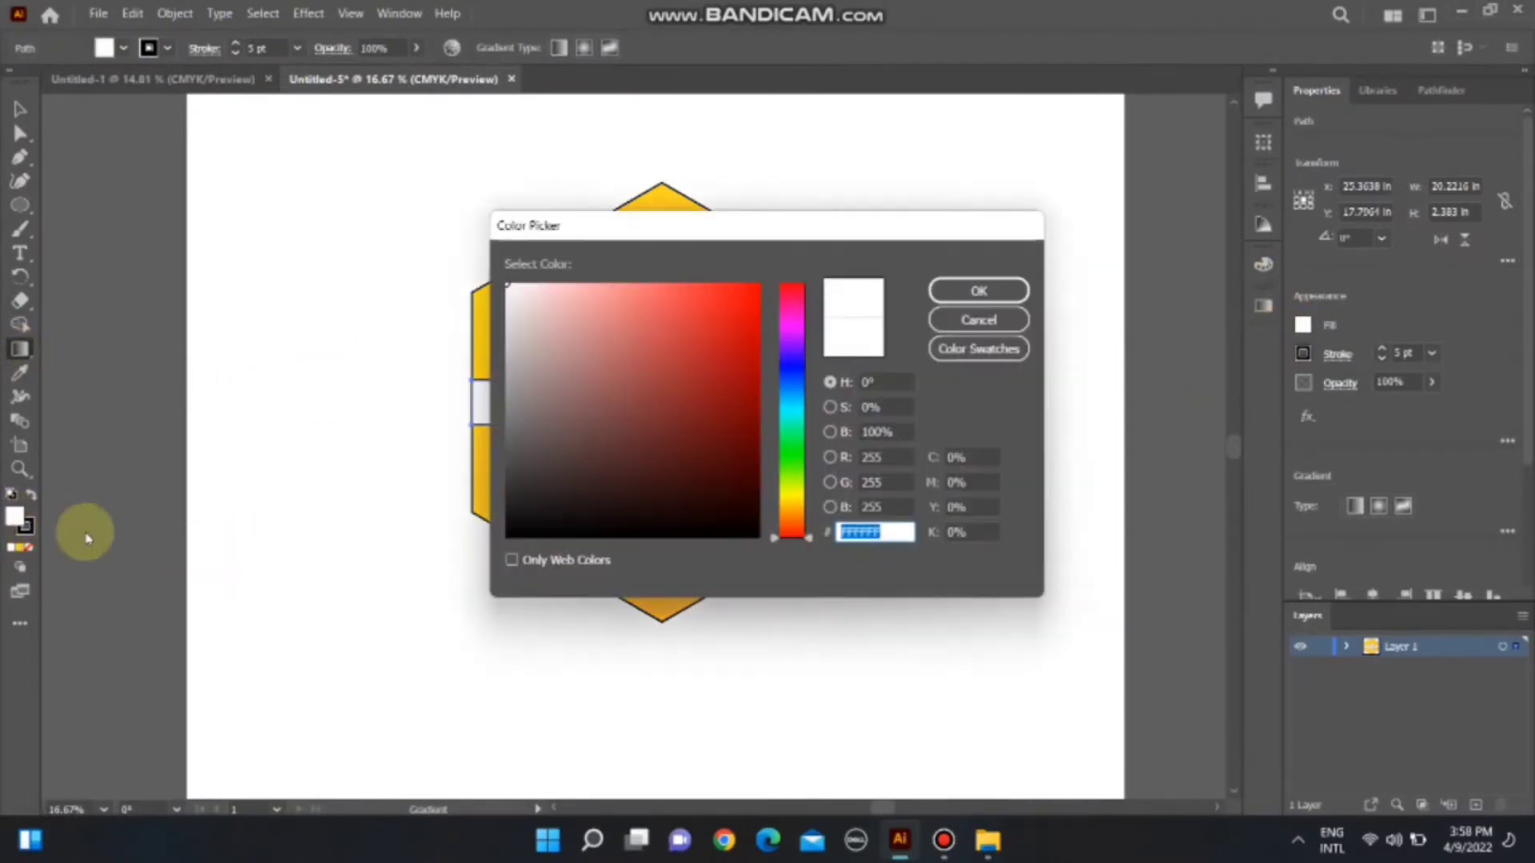
mouse_move(515, 485)
mouse_down()
mouse_move(572, 469)
mouse_move(526, 450)
mouse_move(562, 453)
mouse_up()
click(788, 356)
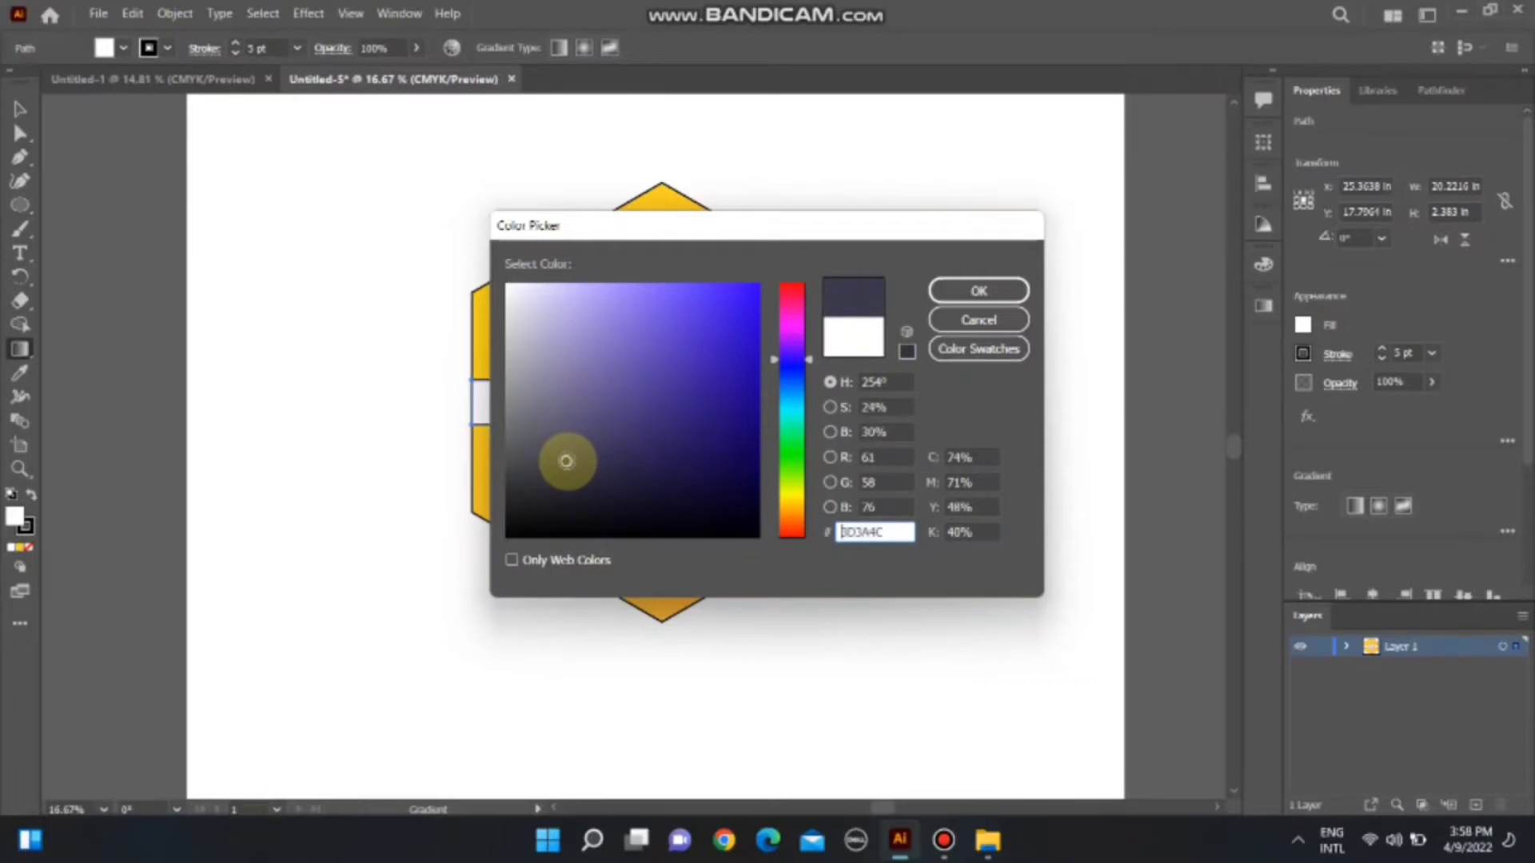
drag(798, 360, 802, 309)
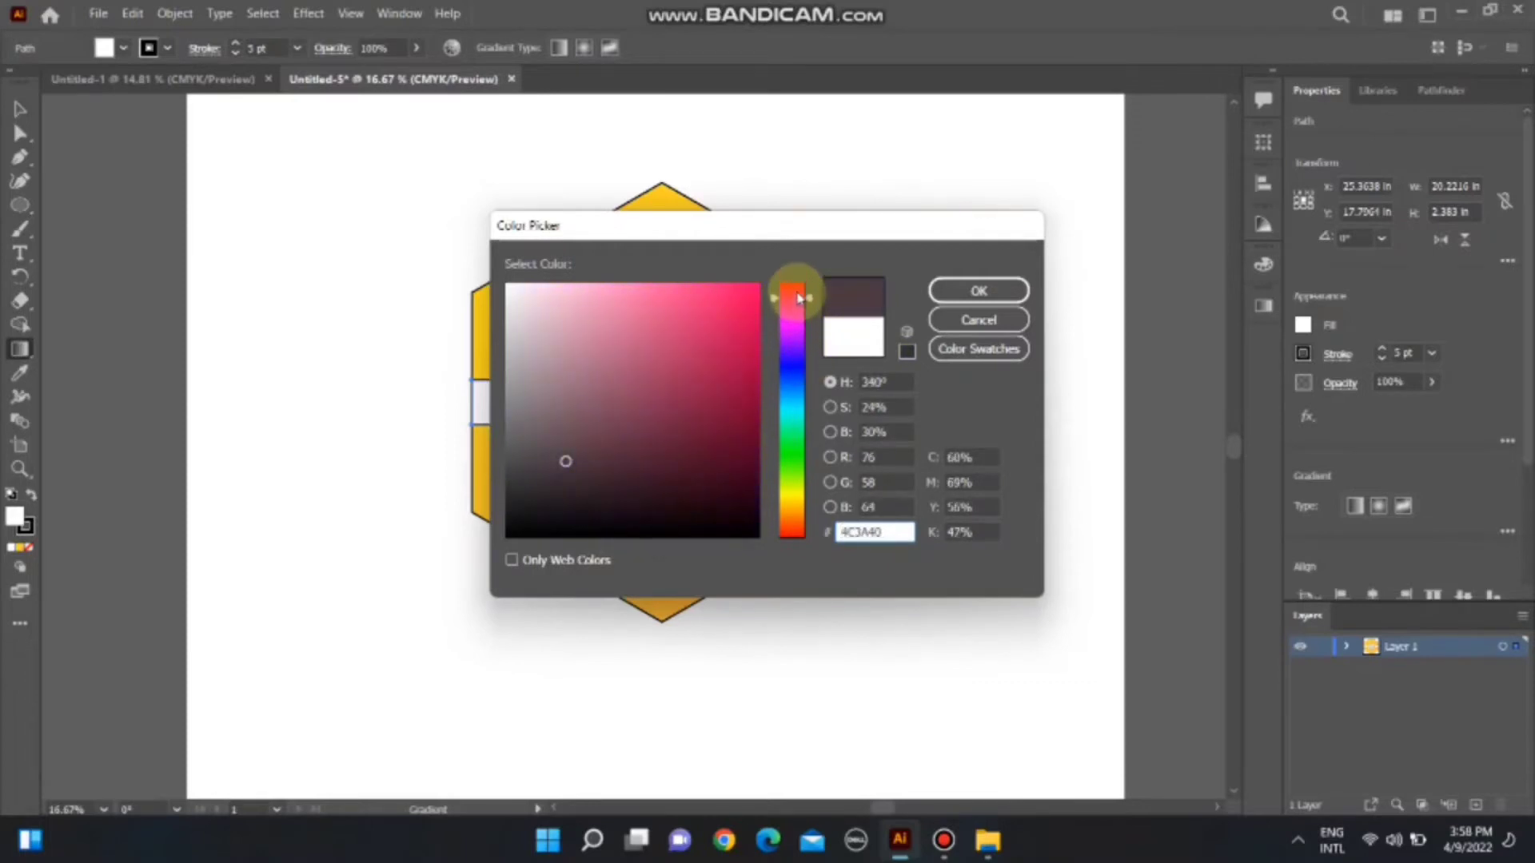
click(978, 291)
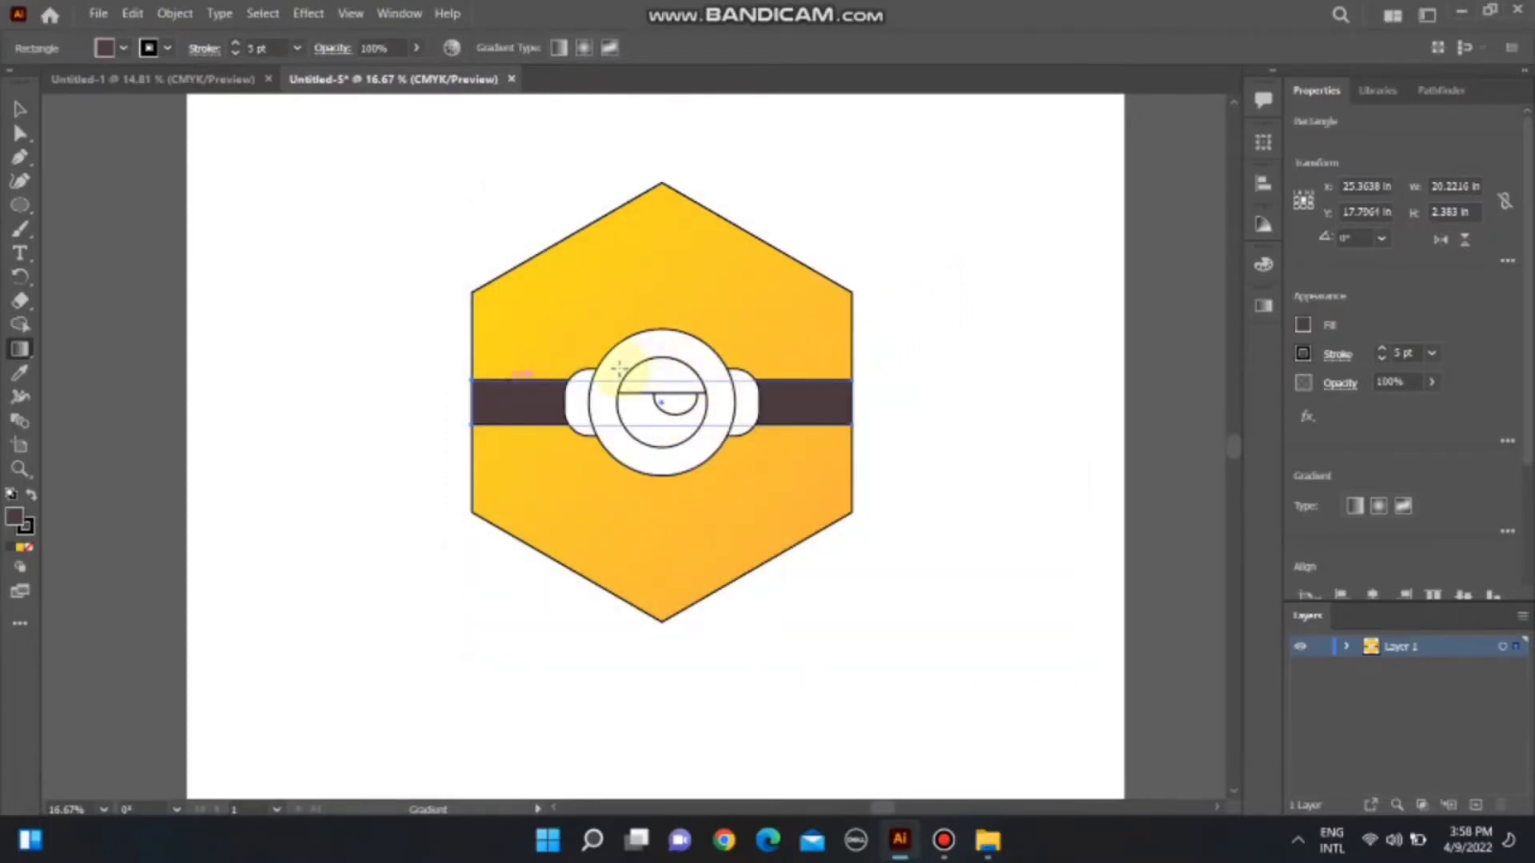
- Fill the rounded pill shape behind the goggle with a muted slate purple
click(582, 387)
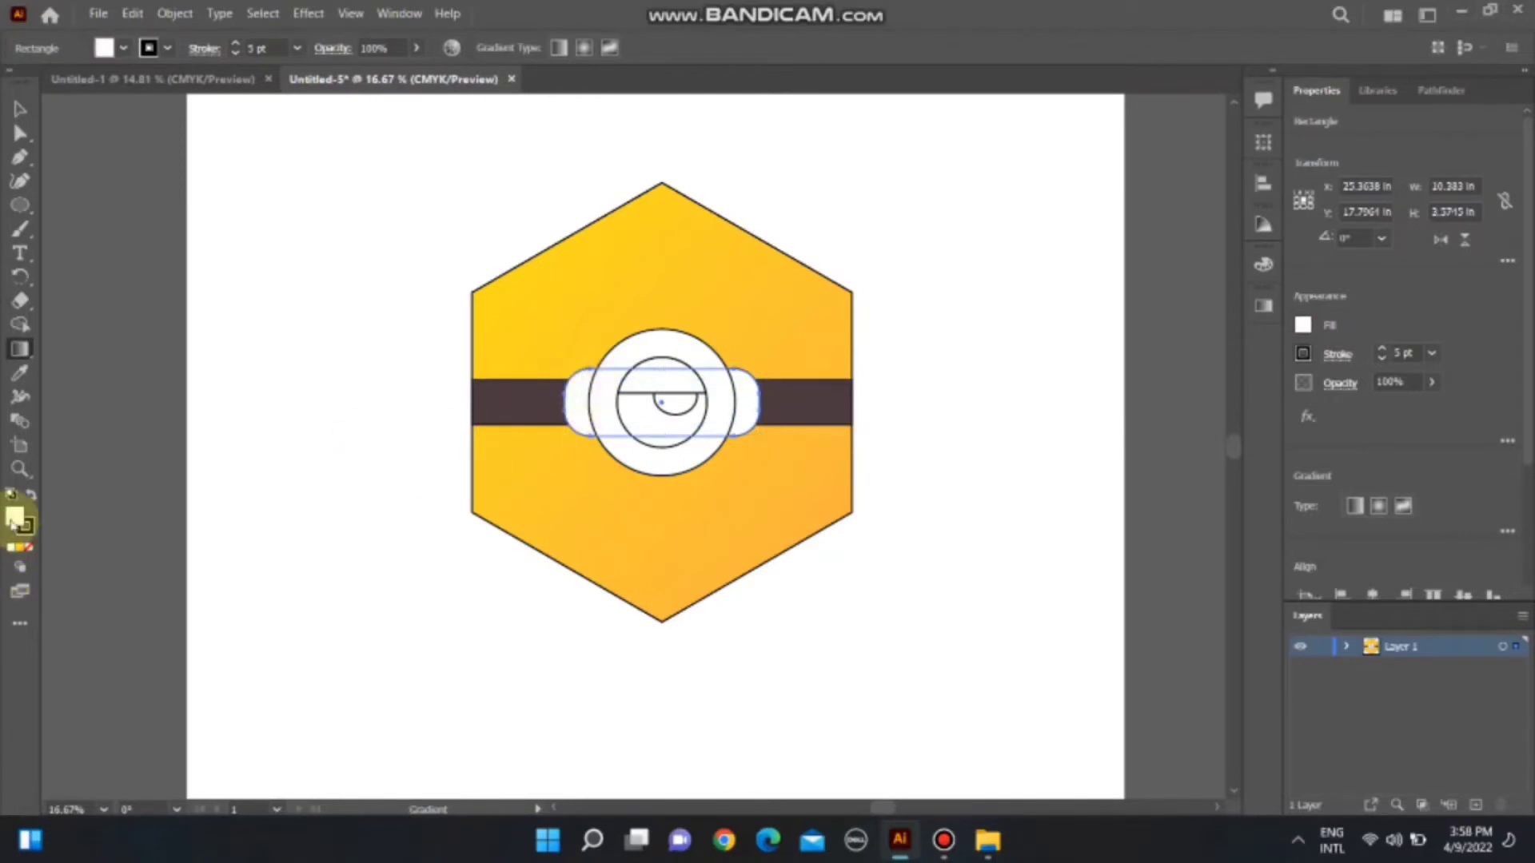
double_click(14, 518)
click(792, 360)
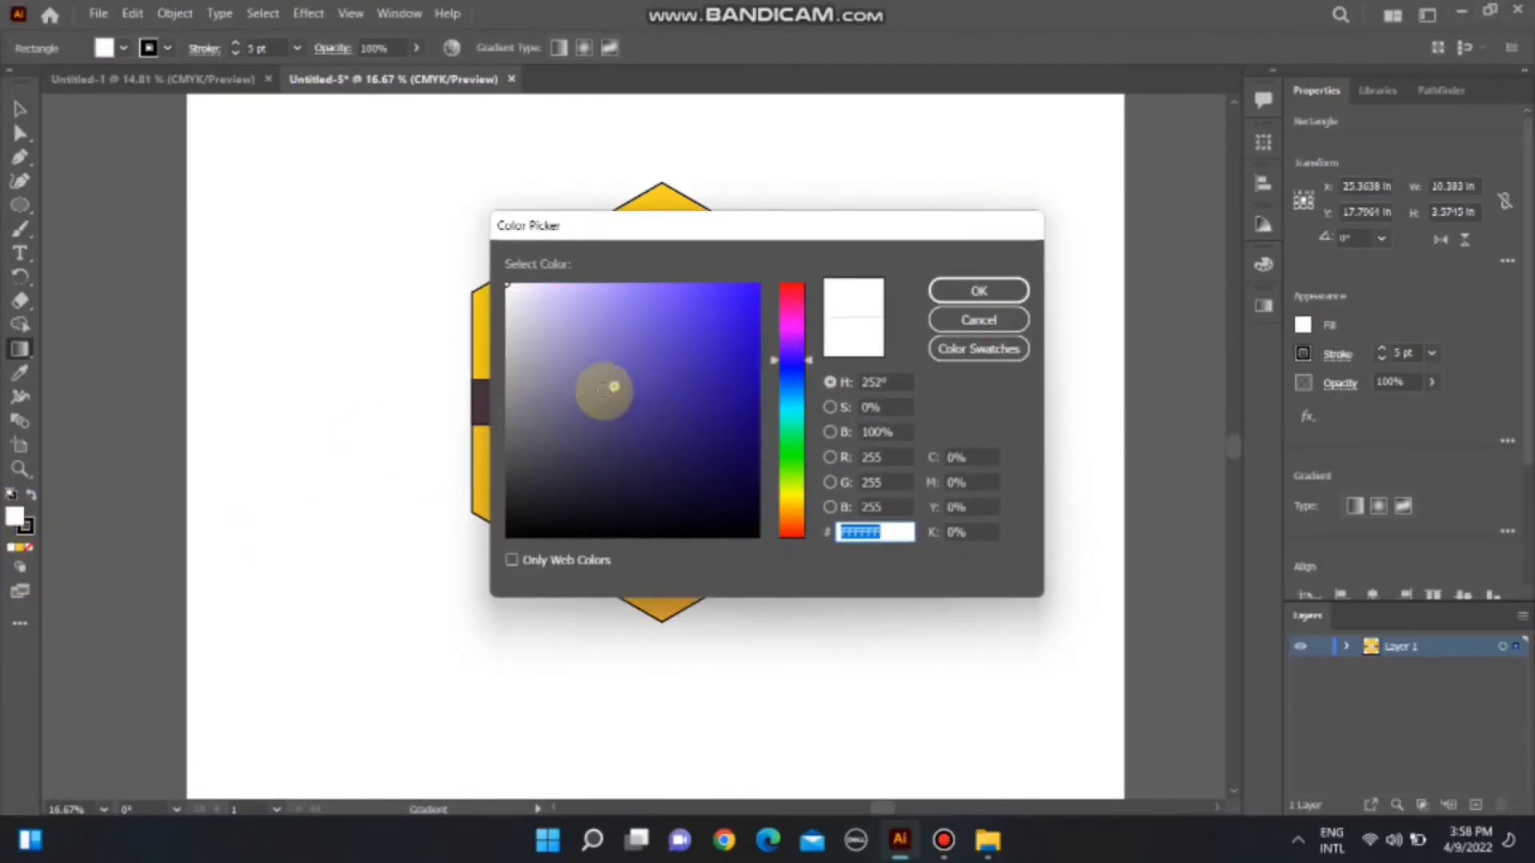
click(553, 418)
click(806, 362)
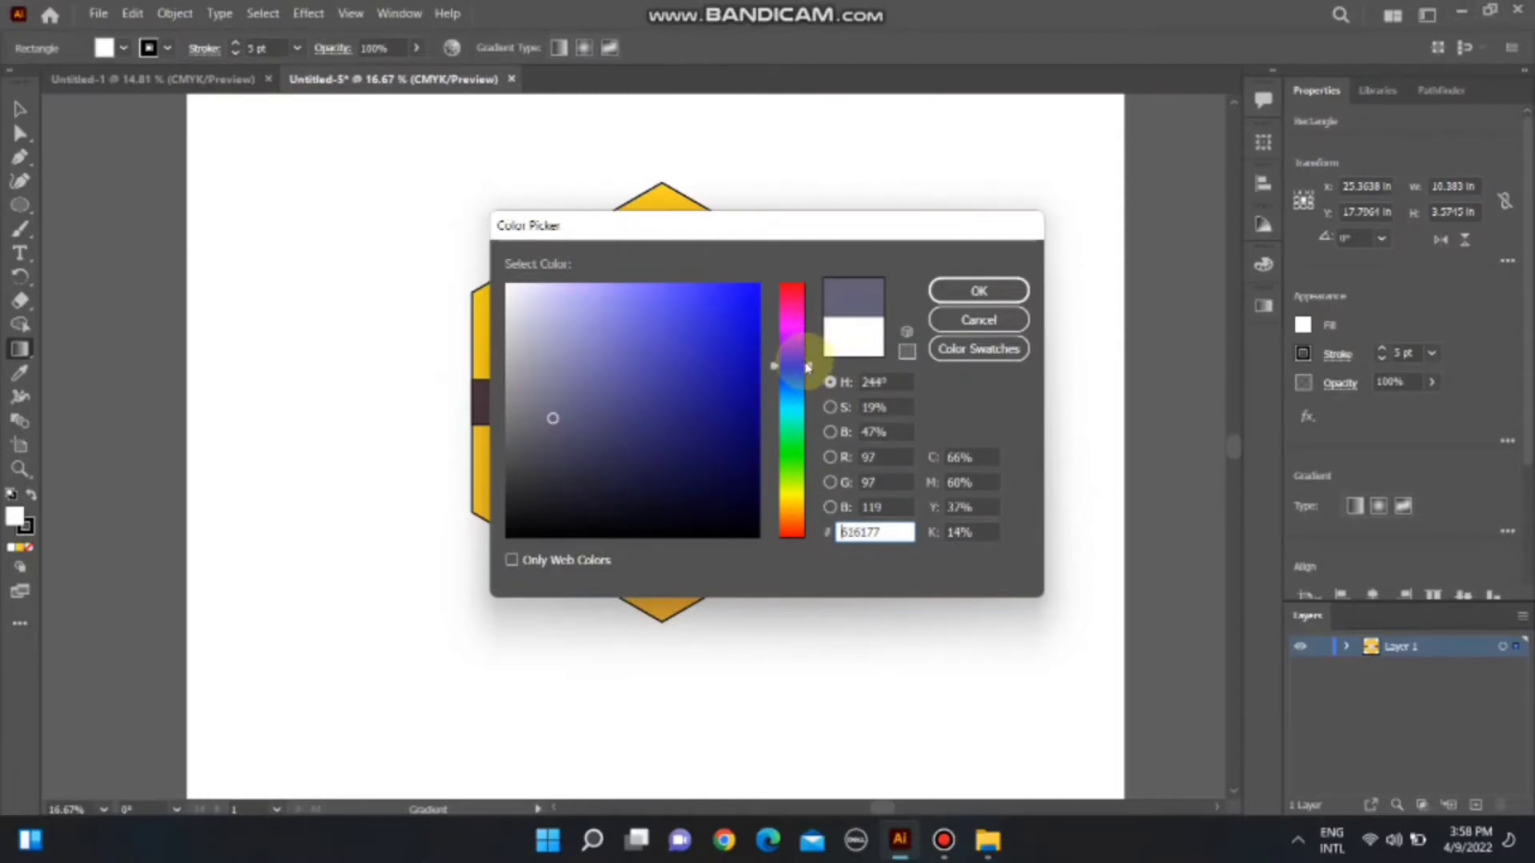
drag(553, 418, 589, 391)
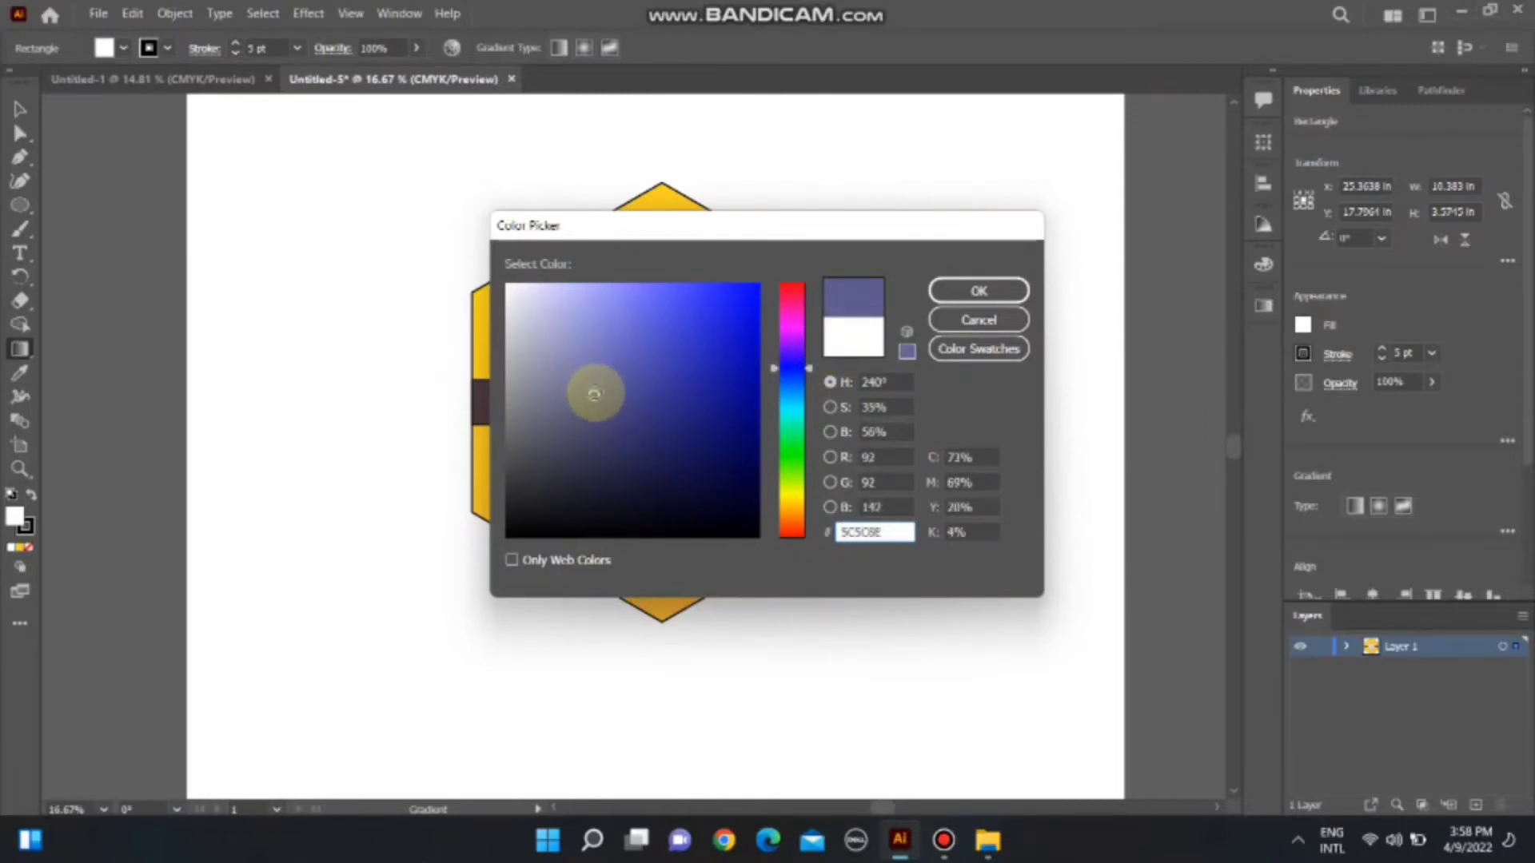
click(977, 291)
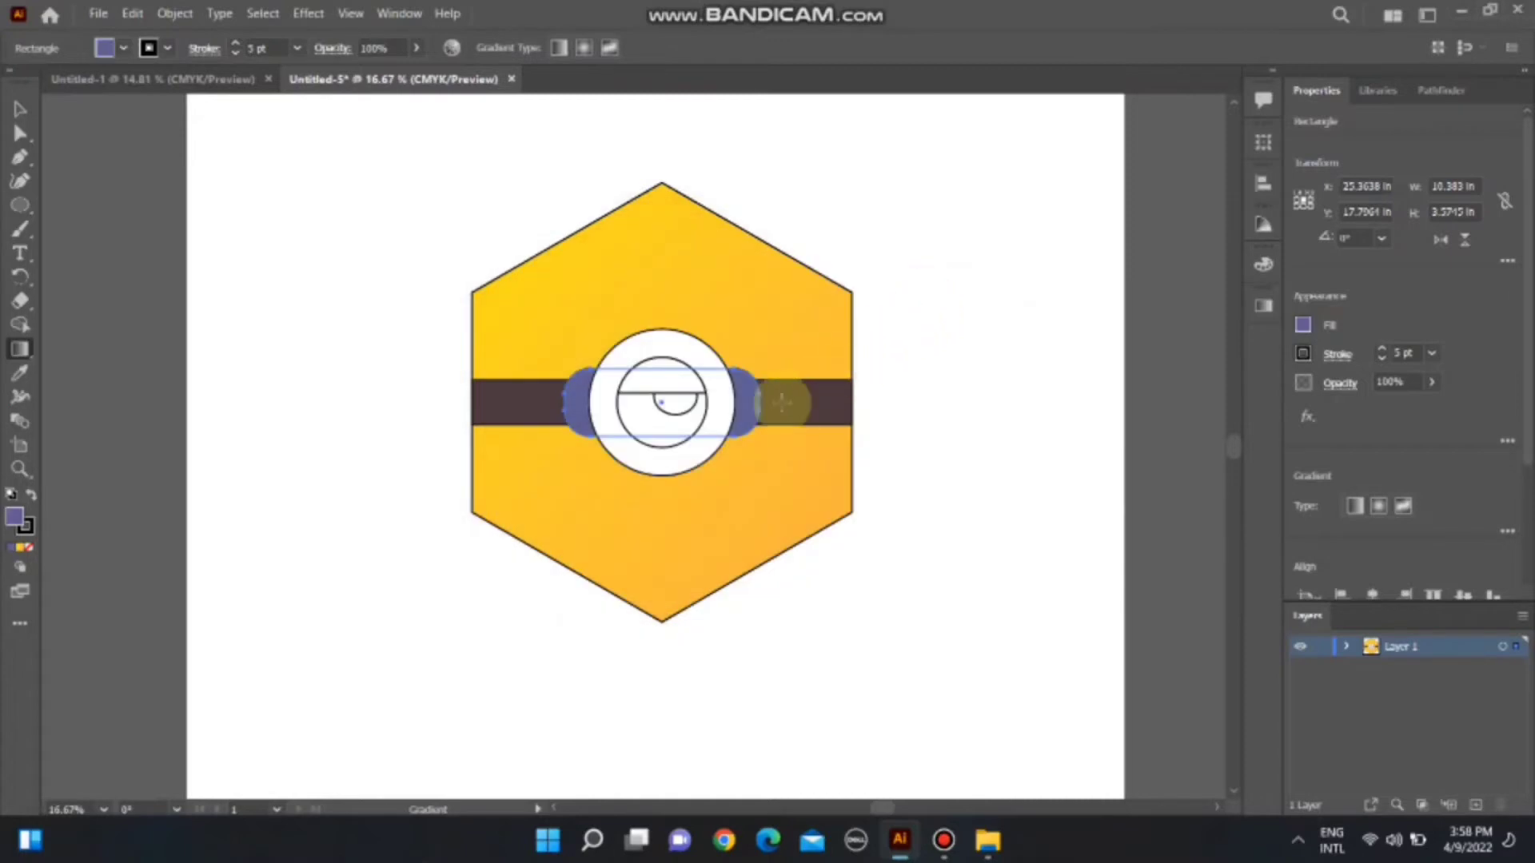
click(618, 357)
- Give the goggle circle a gradient fill with a cool grey-blue stop
key(g)
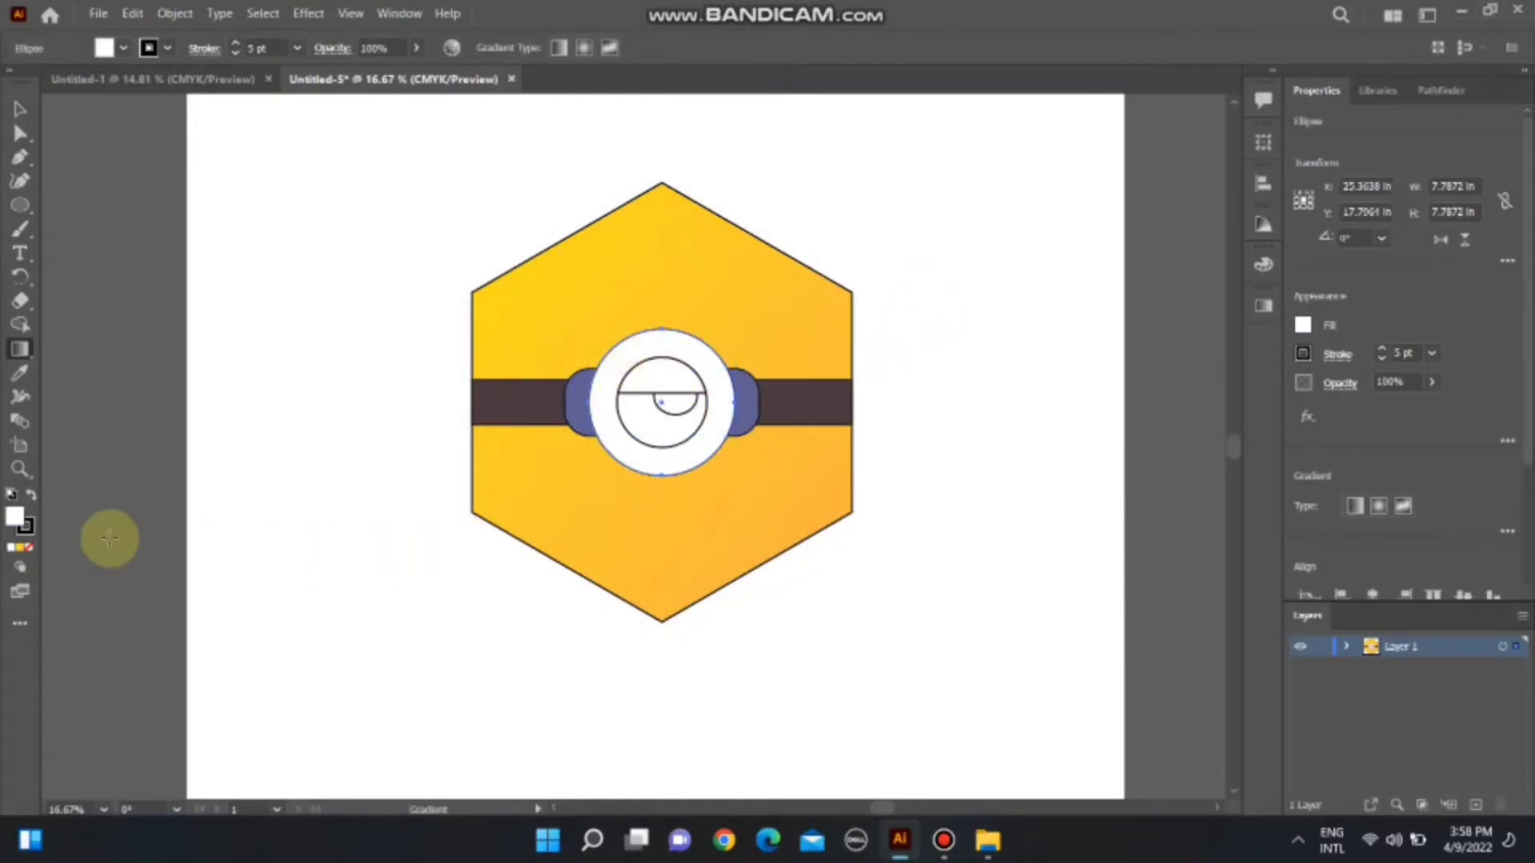
double_click(14, 516)
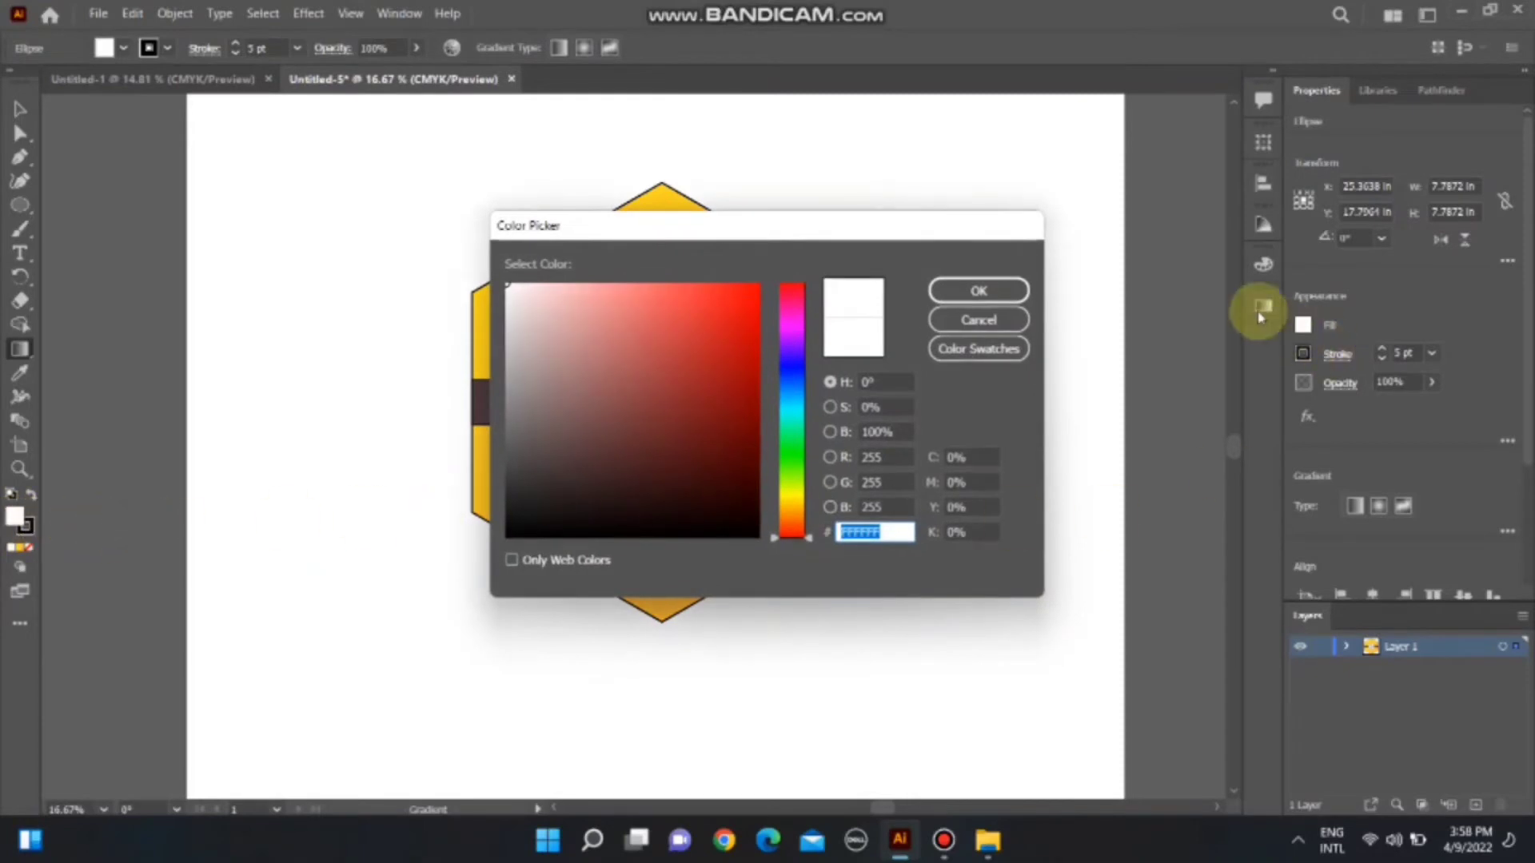
click(979, 291)
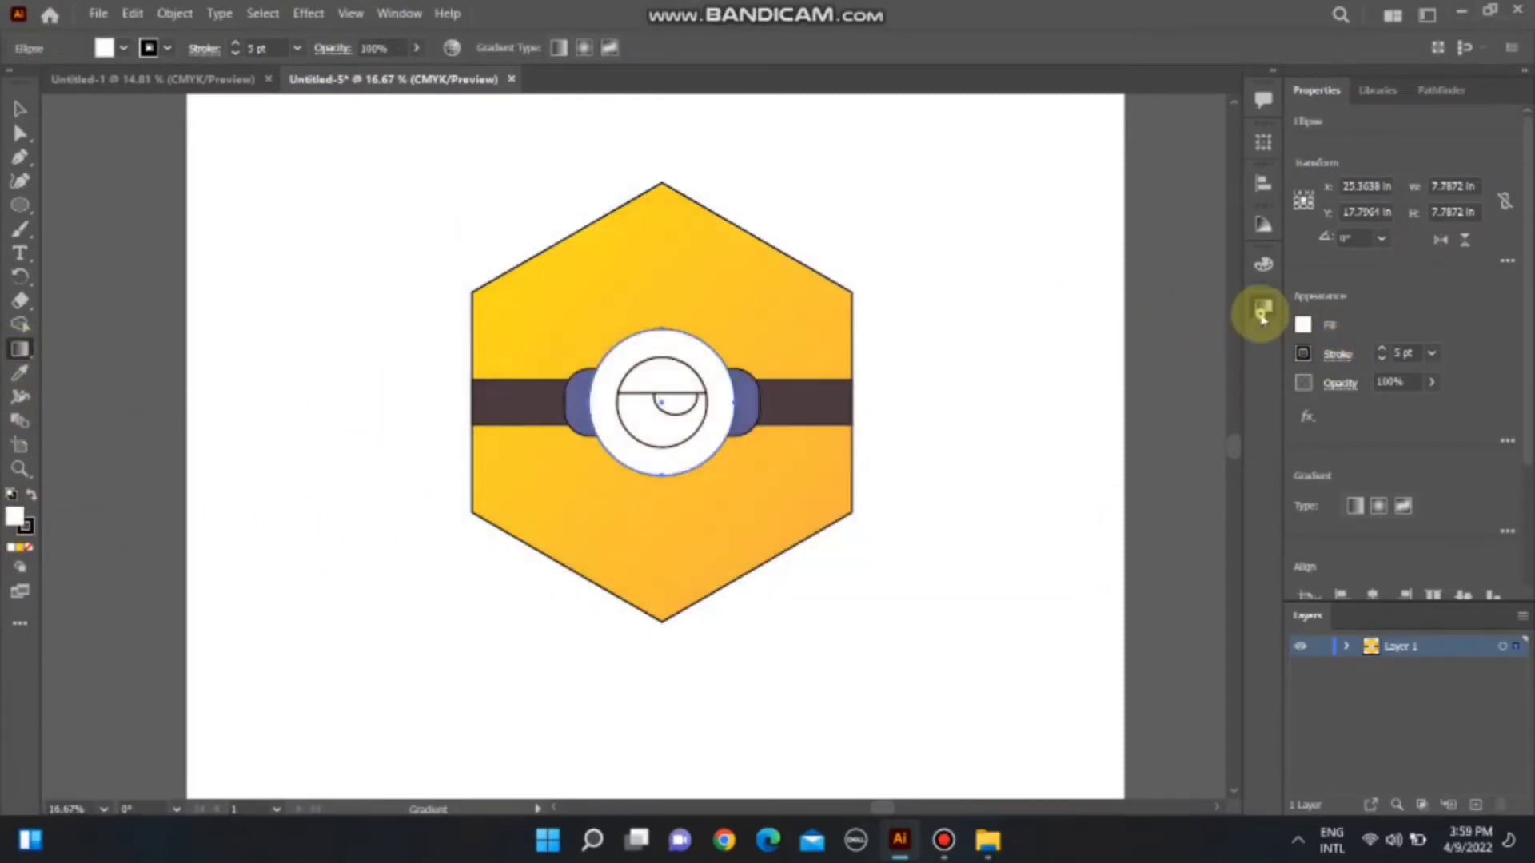
click(1262, 308)
click(1011, 356)
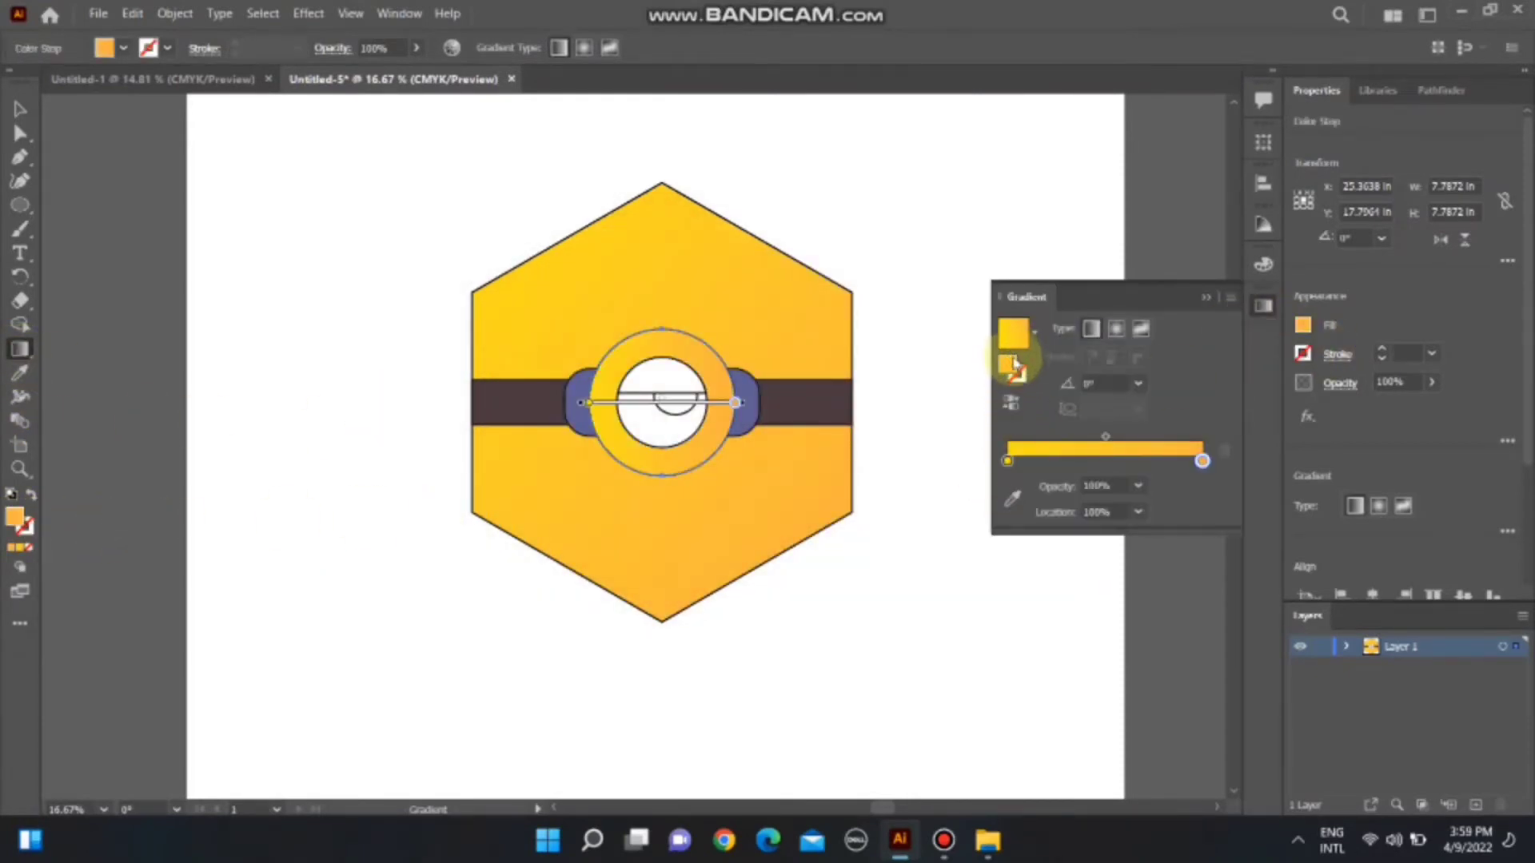
double_click(1011, 366)
mouse_move(703, 394)
mouse_down()
mouse_move(652, 438)
mouse_move(586, 425)
mouse_move(541, 366)
mouse_up()
click(802, 402)
click(979, 291)
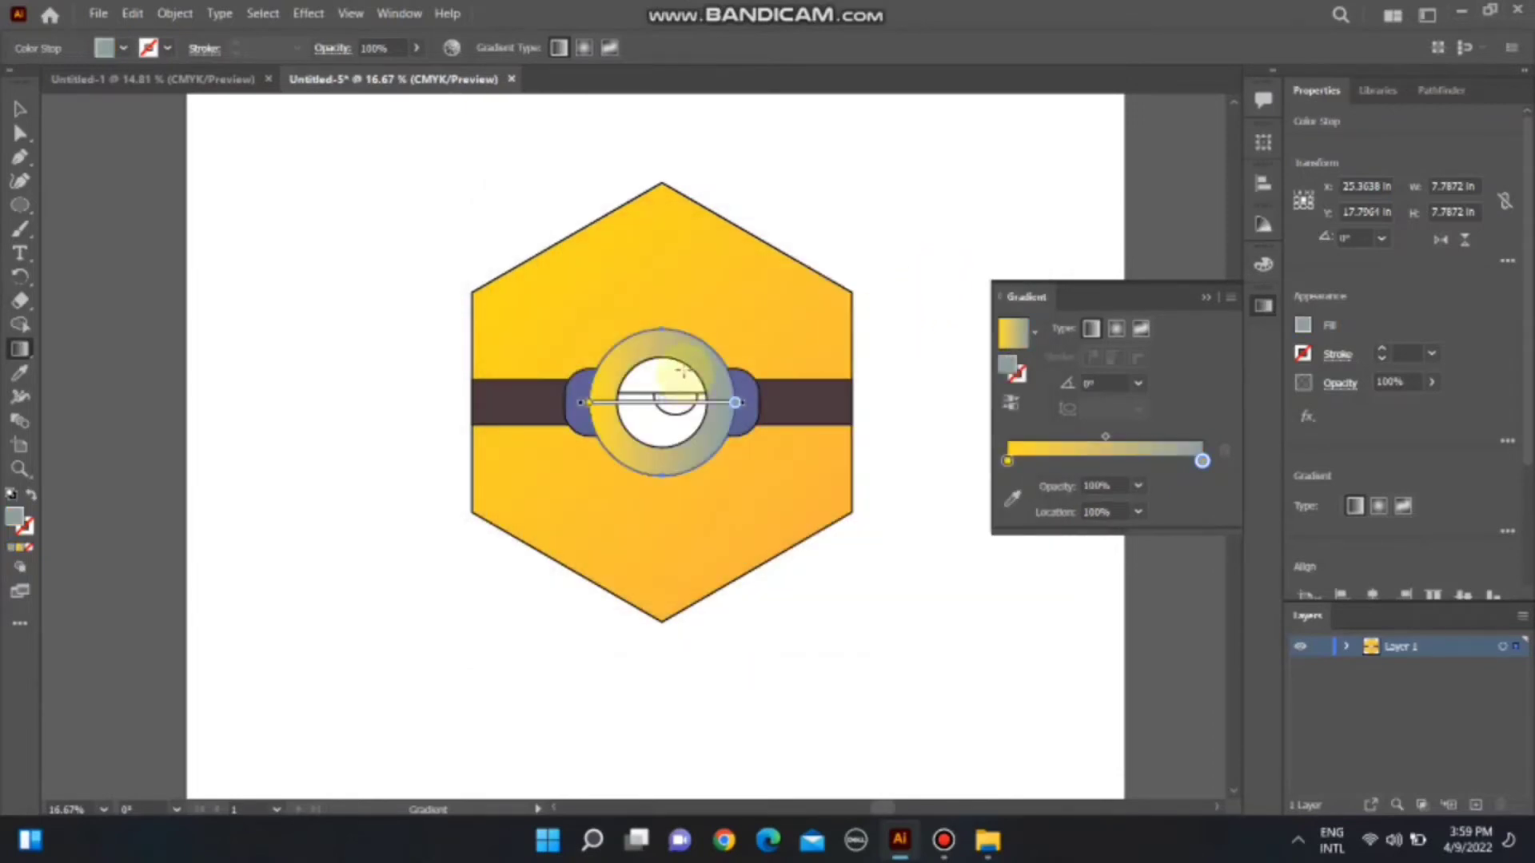
- Make the left gradient stop grey and angle the ring's gradient diagonally
double_click(1008, 462)
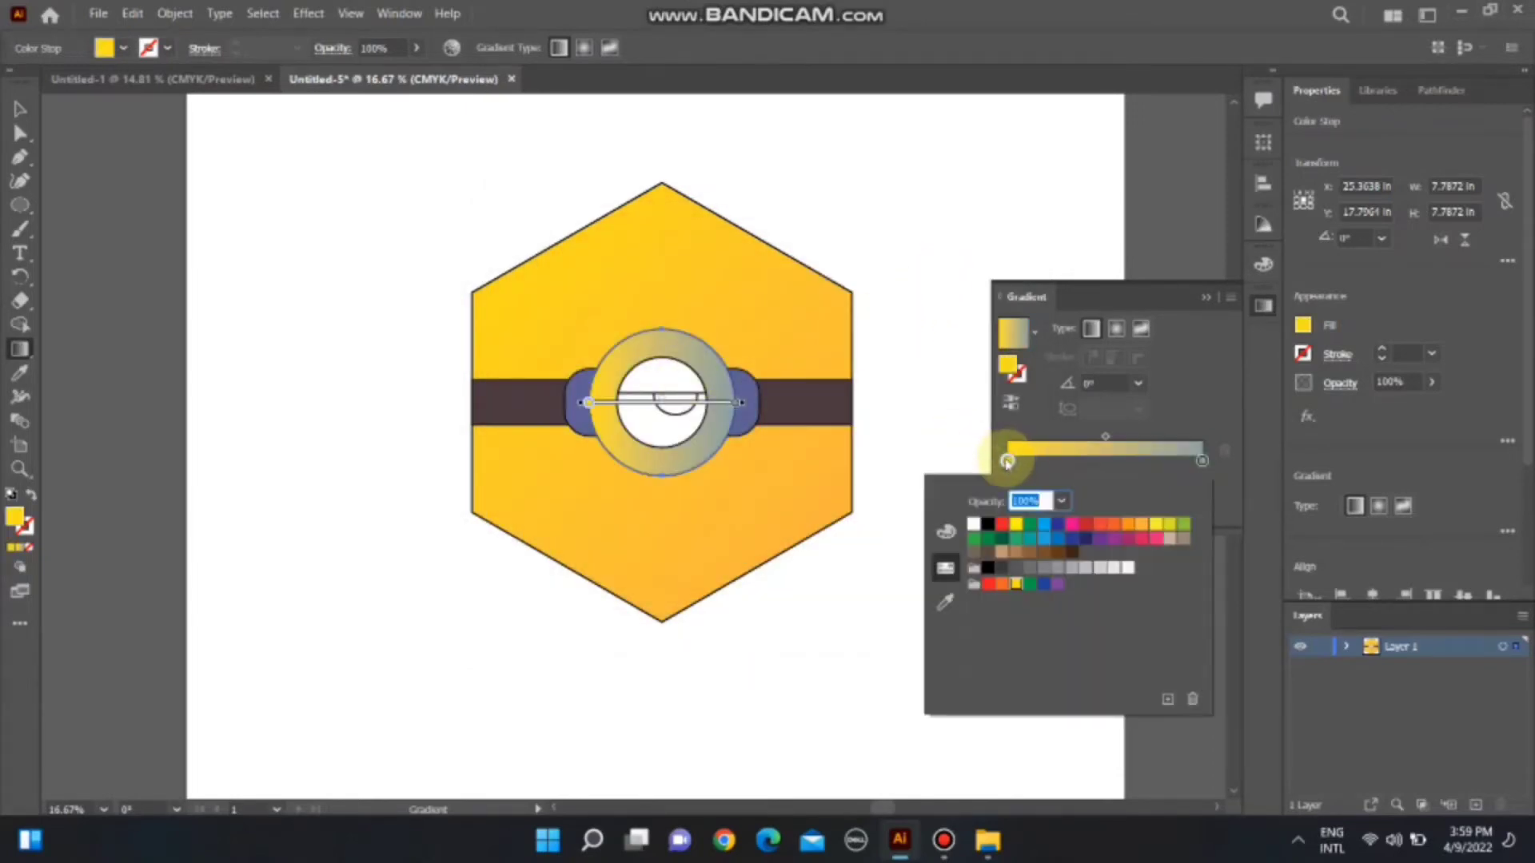
click(1043, 574)
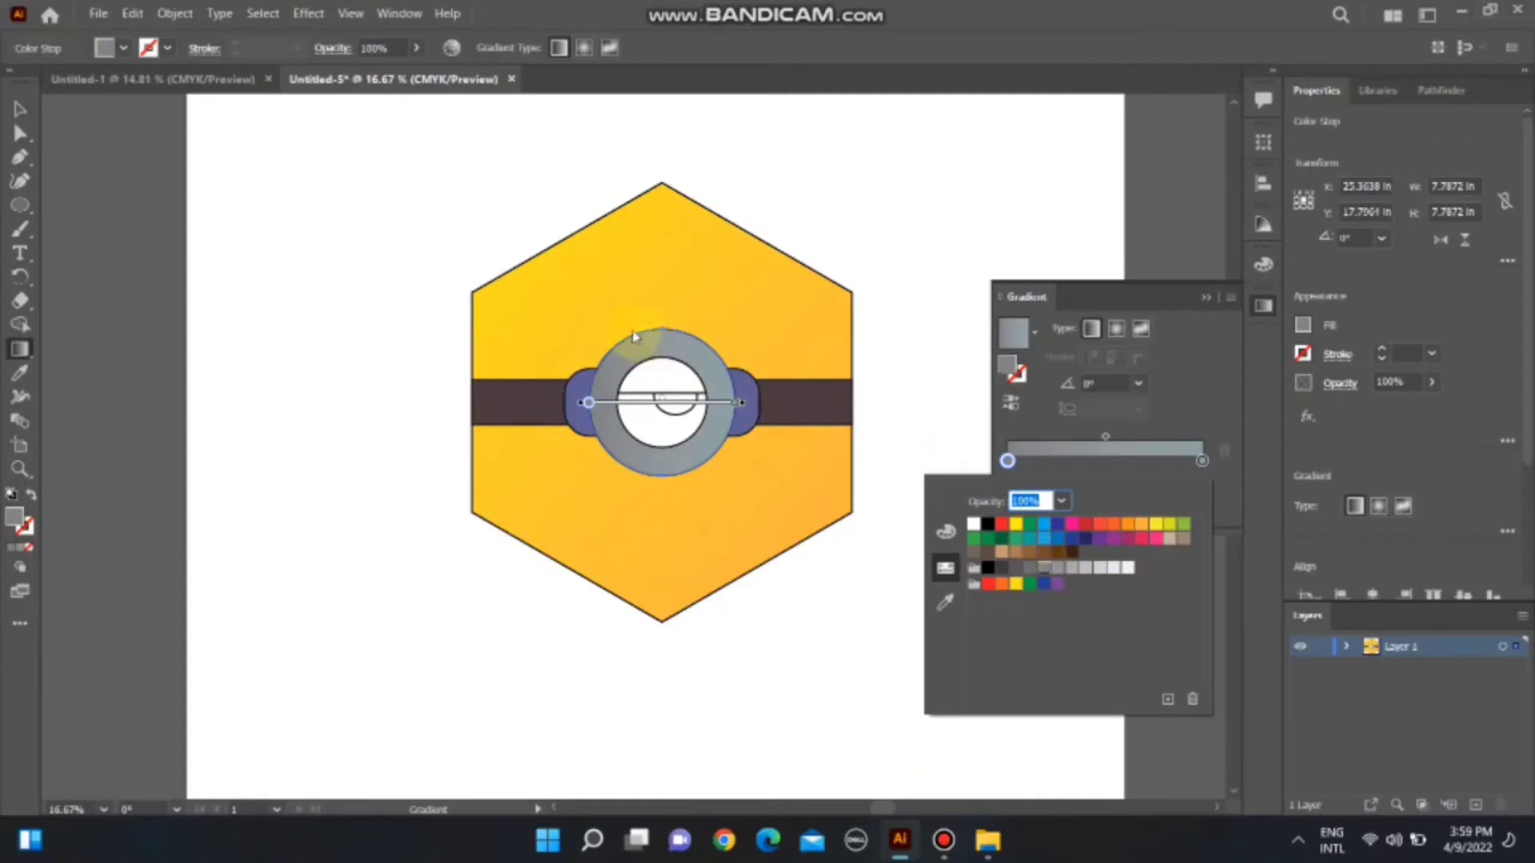
click(442, 445)
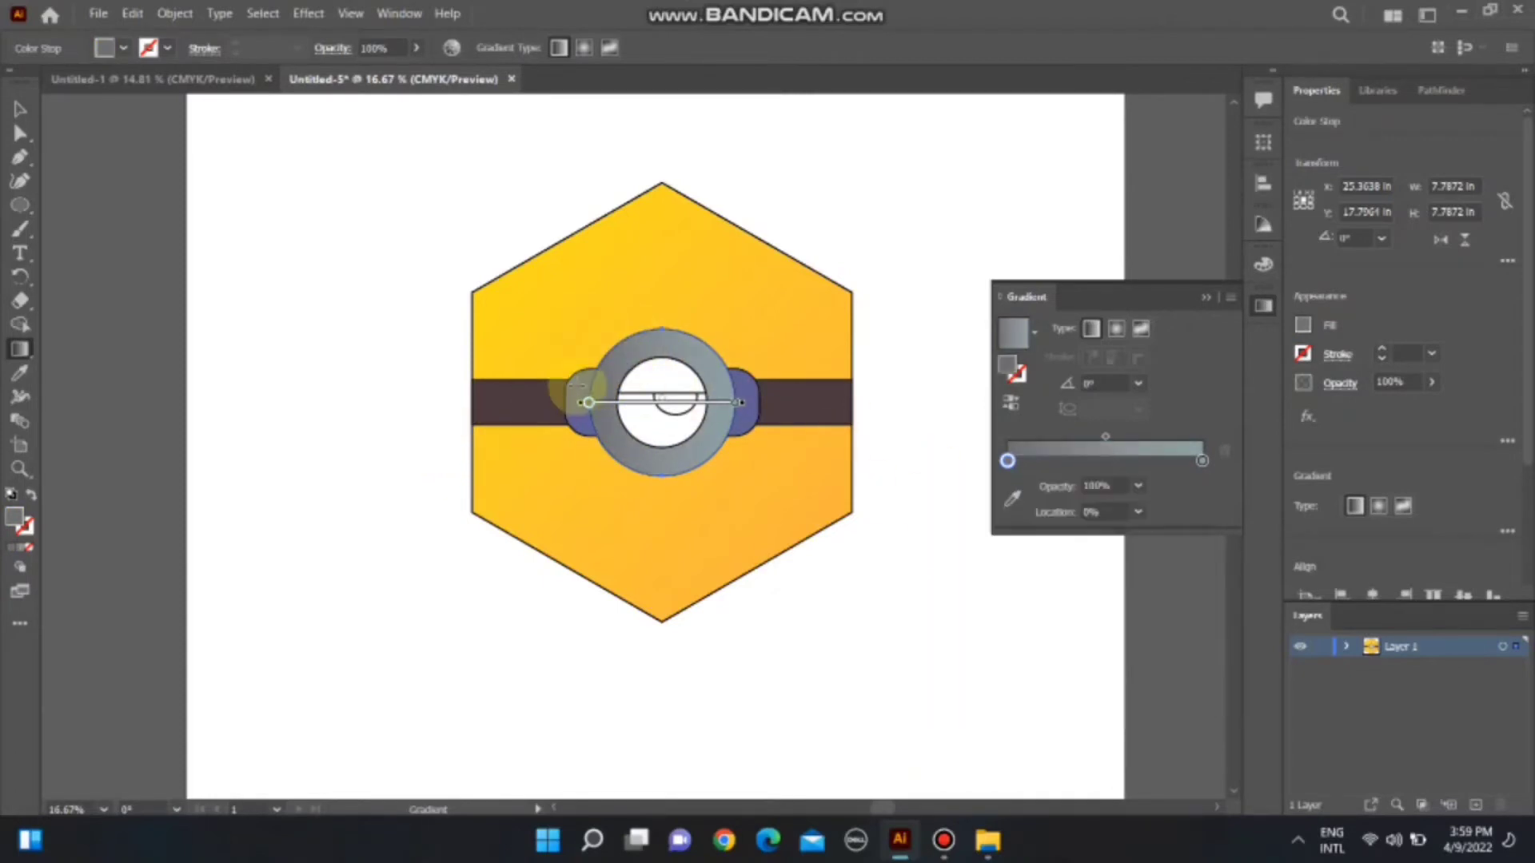
mouse_move(637, 325)
mouse_down()
mouse_move(746, 442)
mouse_move(662, 364)
mouse_up()
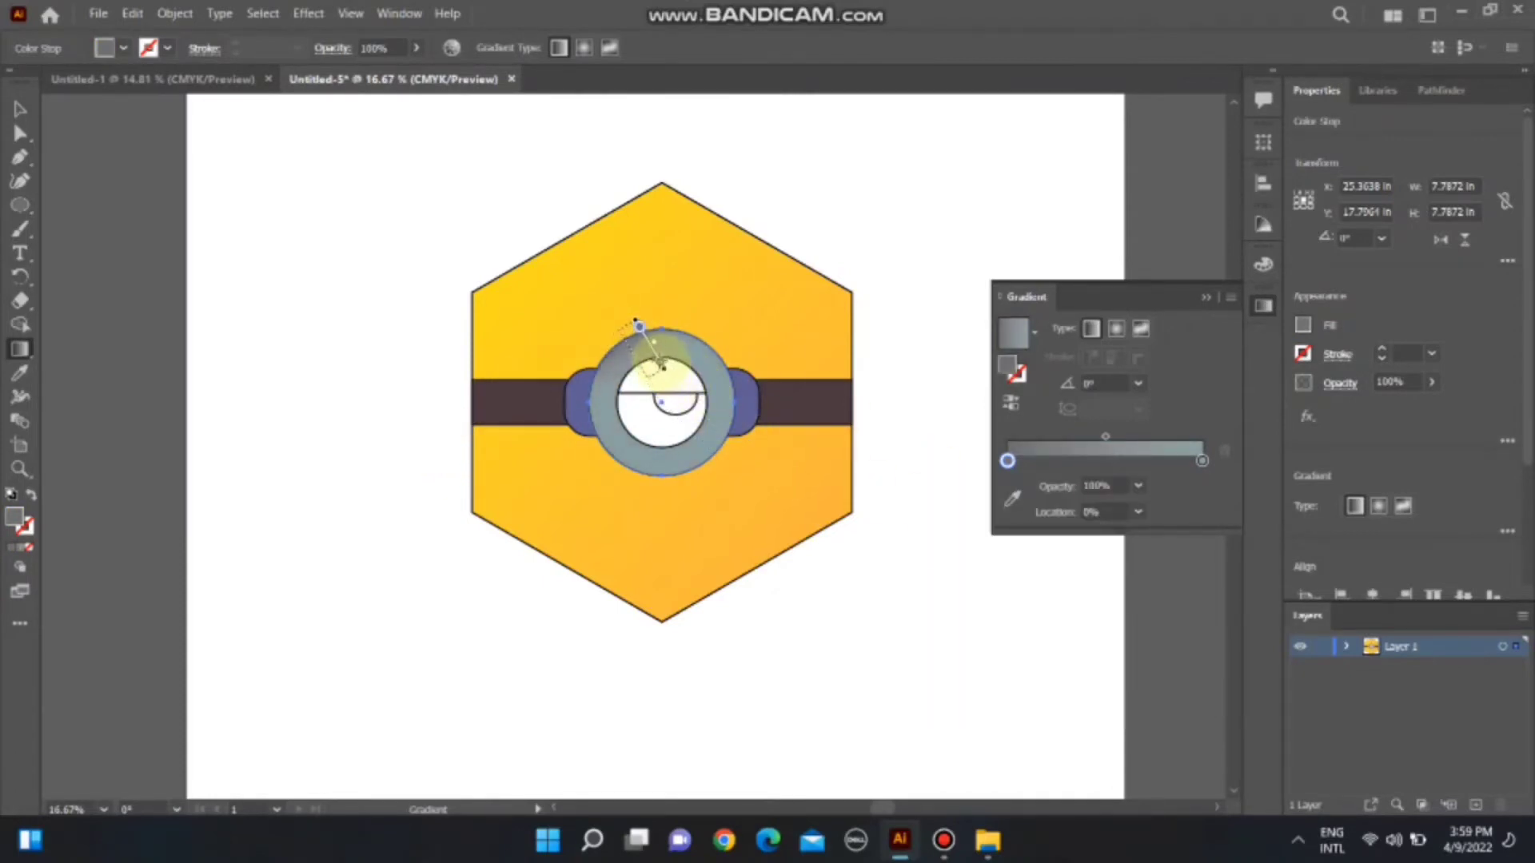
click(1206, 297)
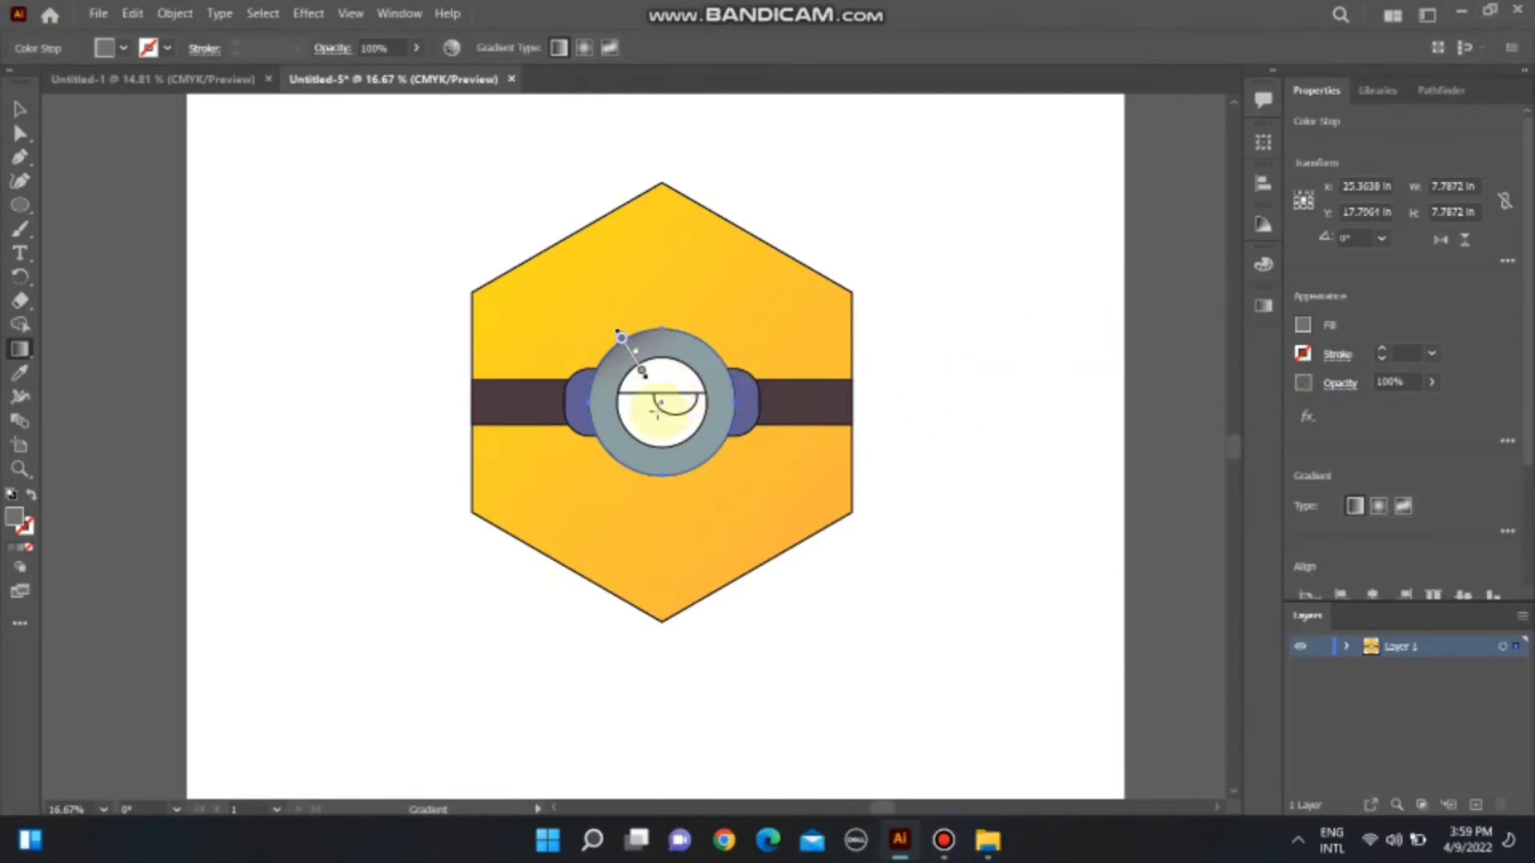
click(663, 378)
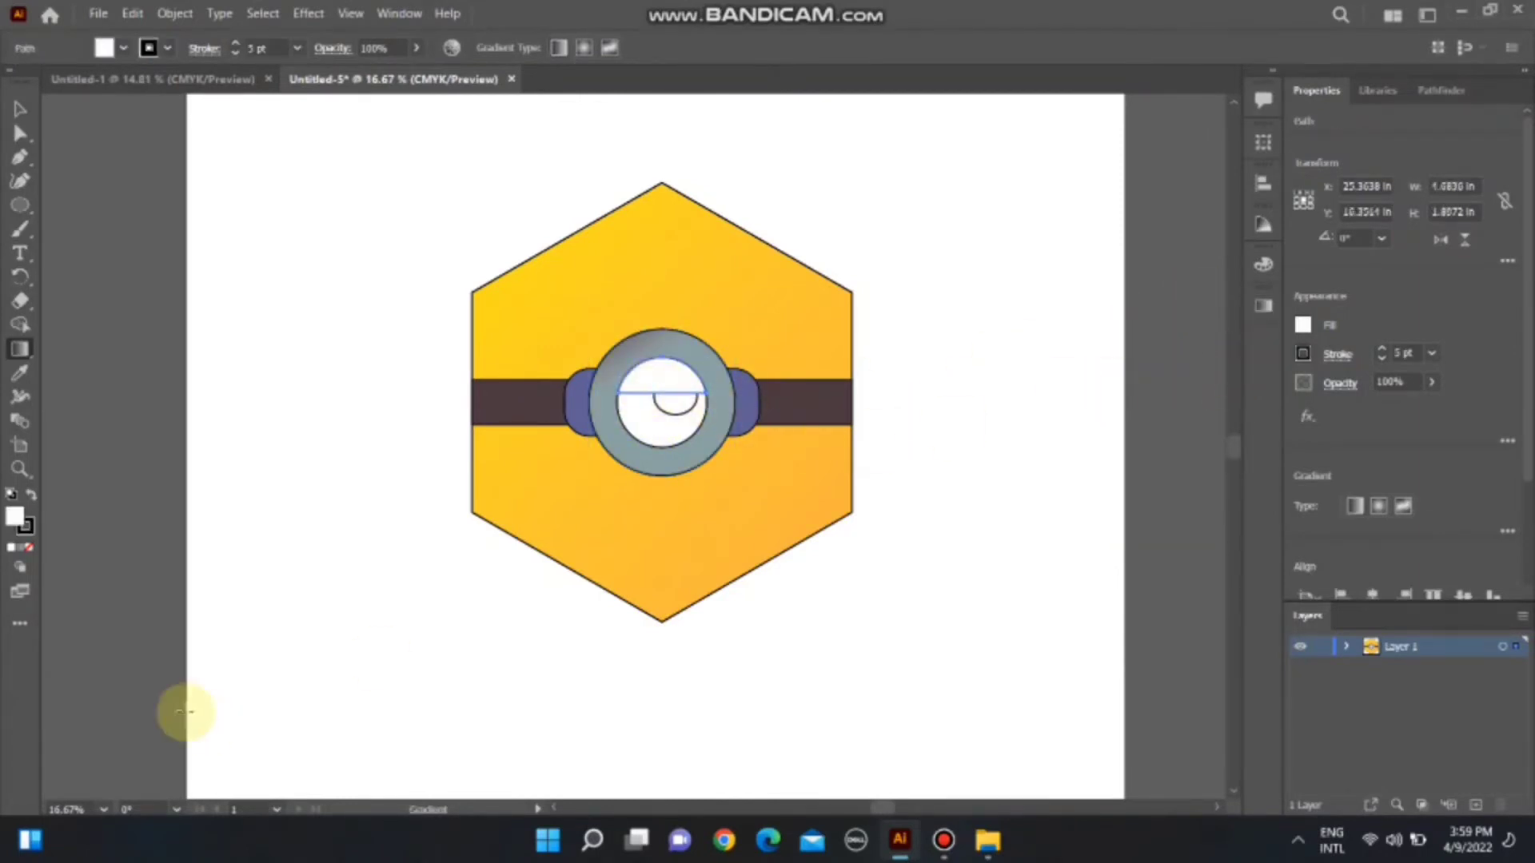
- Eyedropper the hexagon's yellow gradient onto the eye's upper half as an eyelid
click(20, 373)
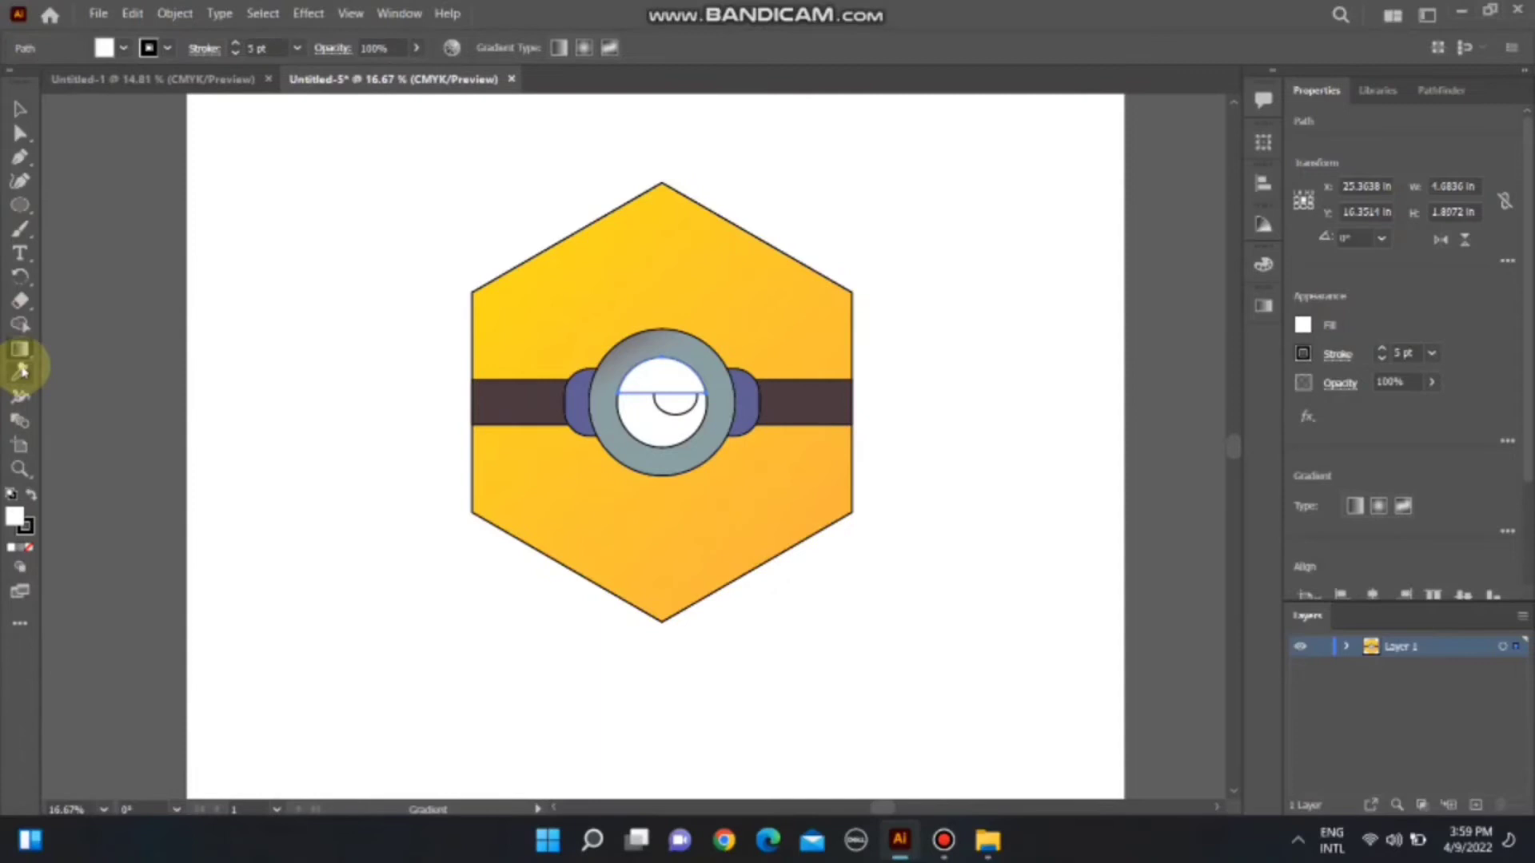
click(508, 347)
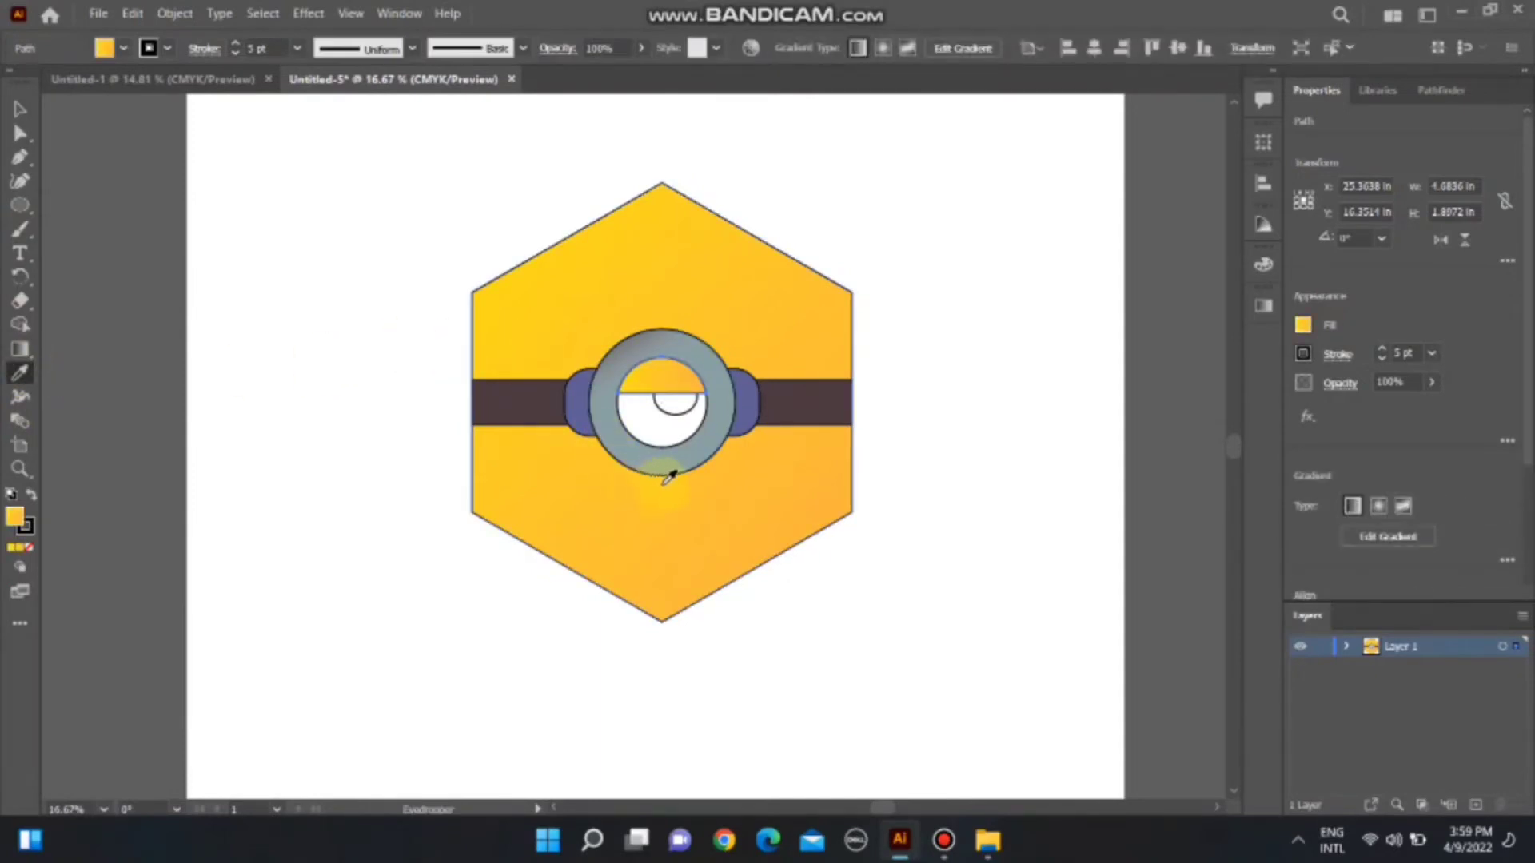
click(677, 402)
- Fill the small pupil with a dark brown colour
click(662, 430)
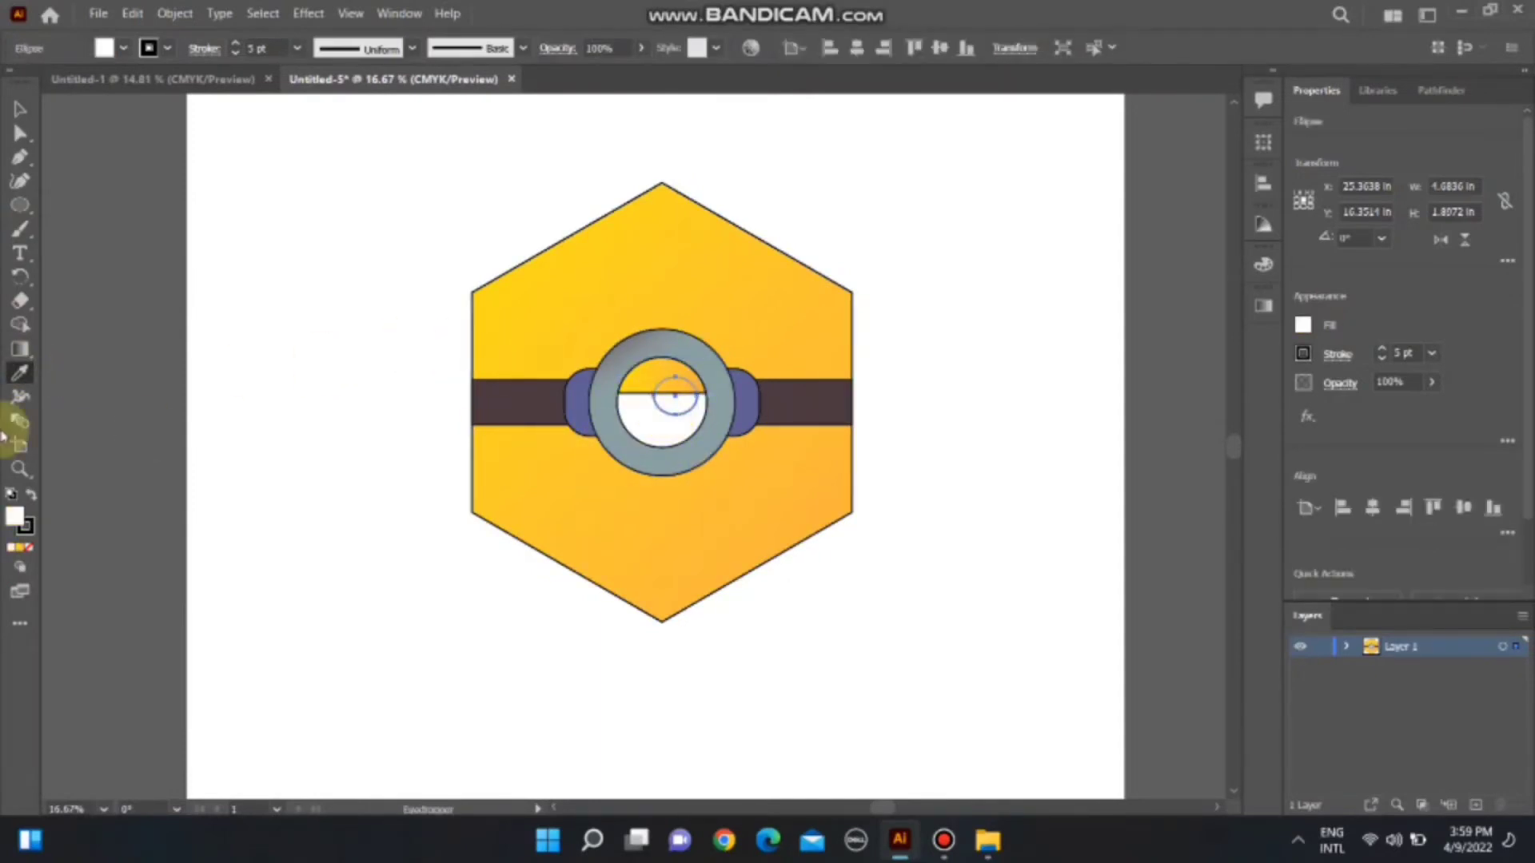
double_click(15, 516)
drag(584, 453, 568, 433)
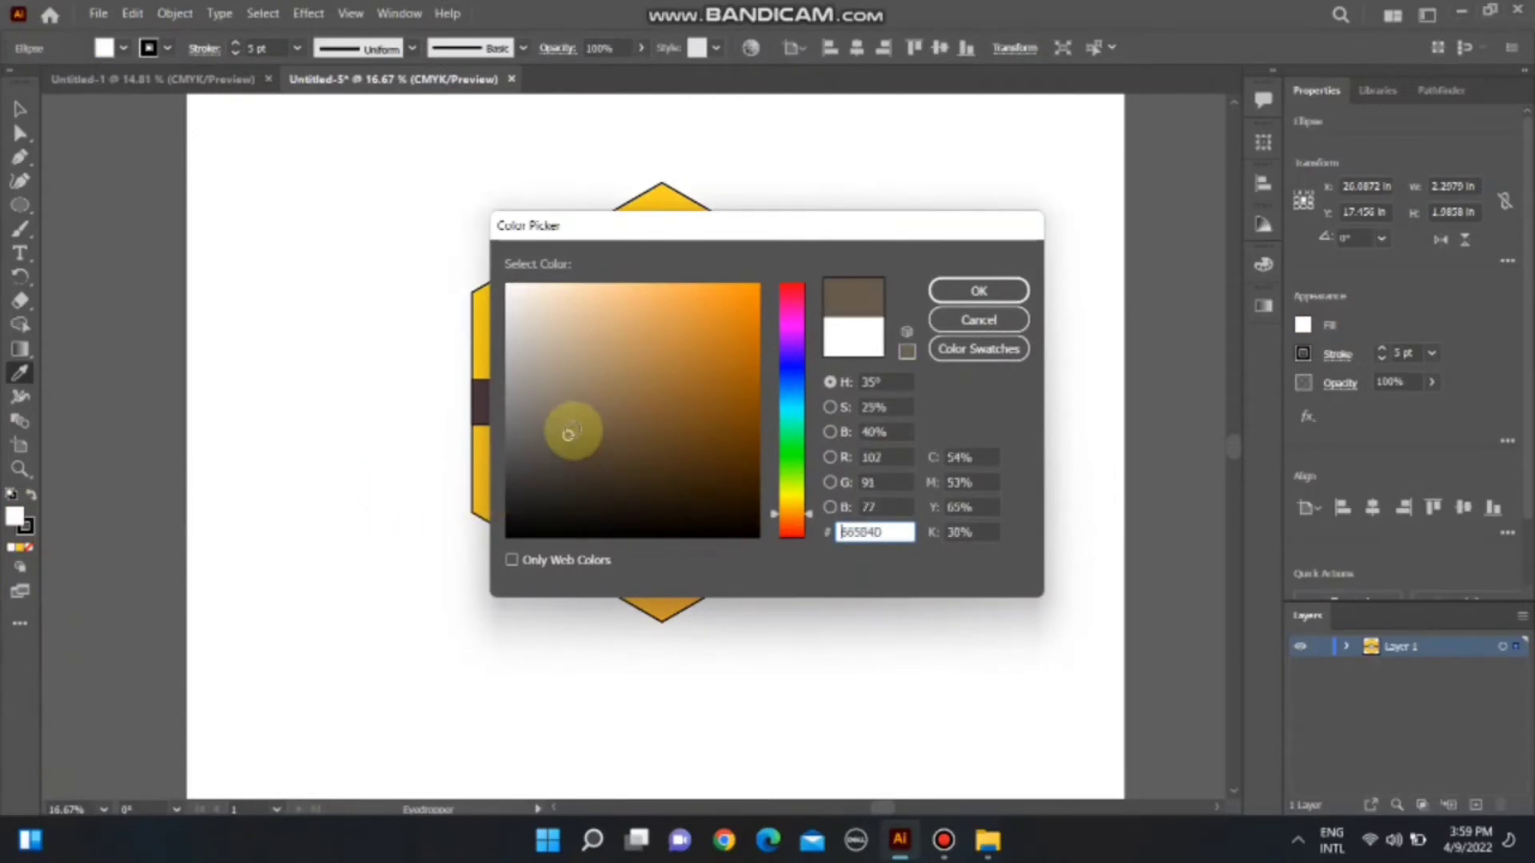
click(951, 291)
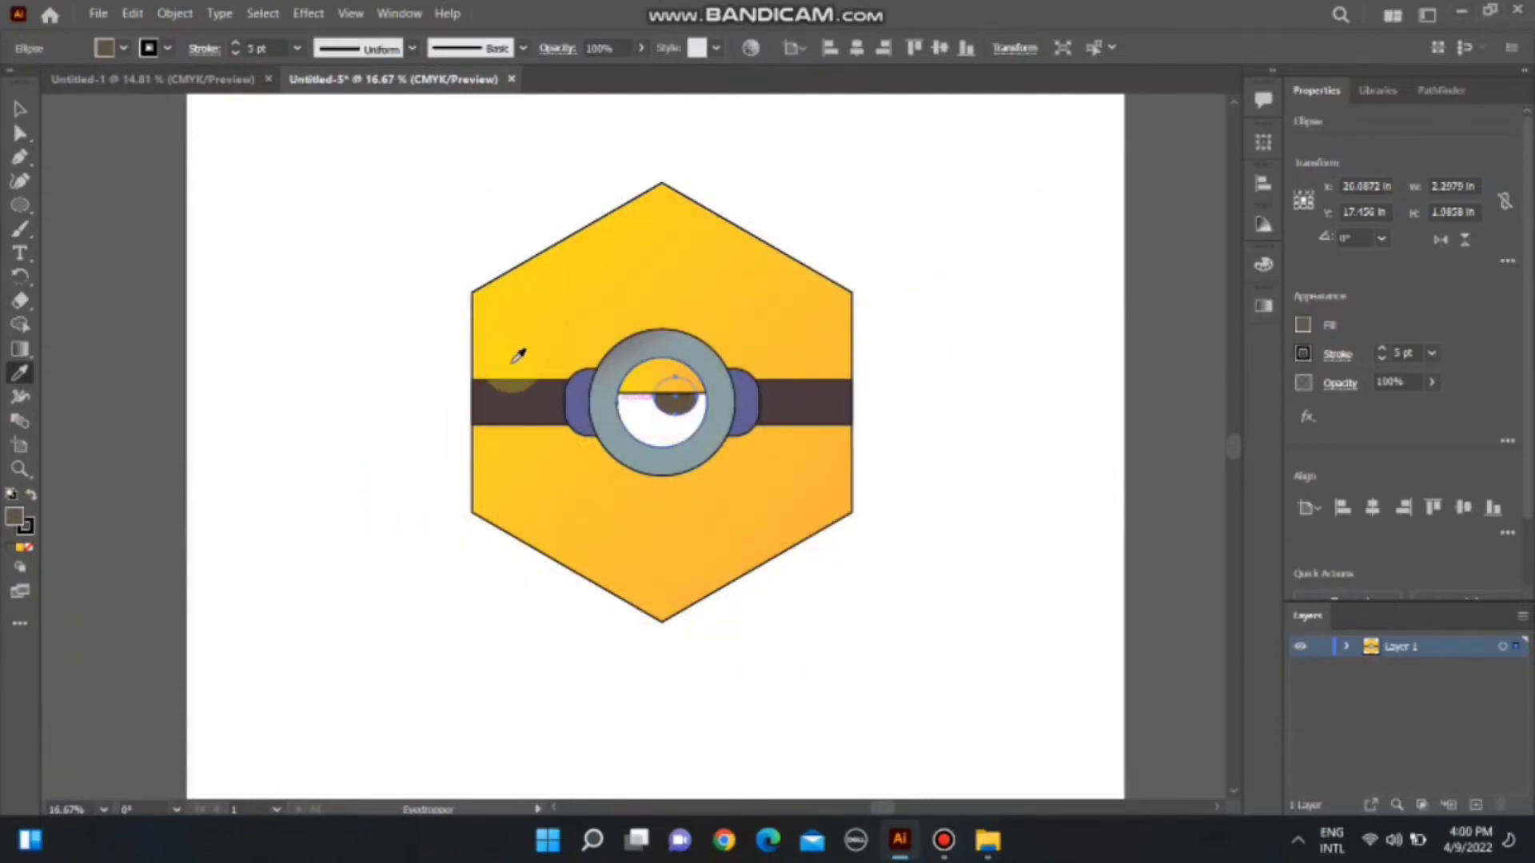
double_click(14, 517)
drag(582, 457, 550, 486)
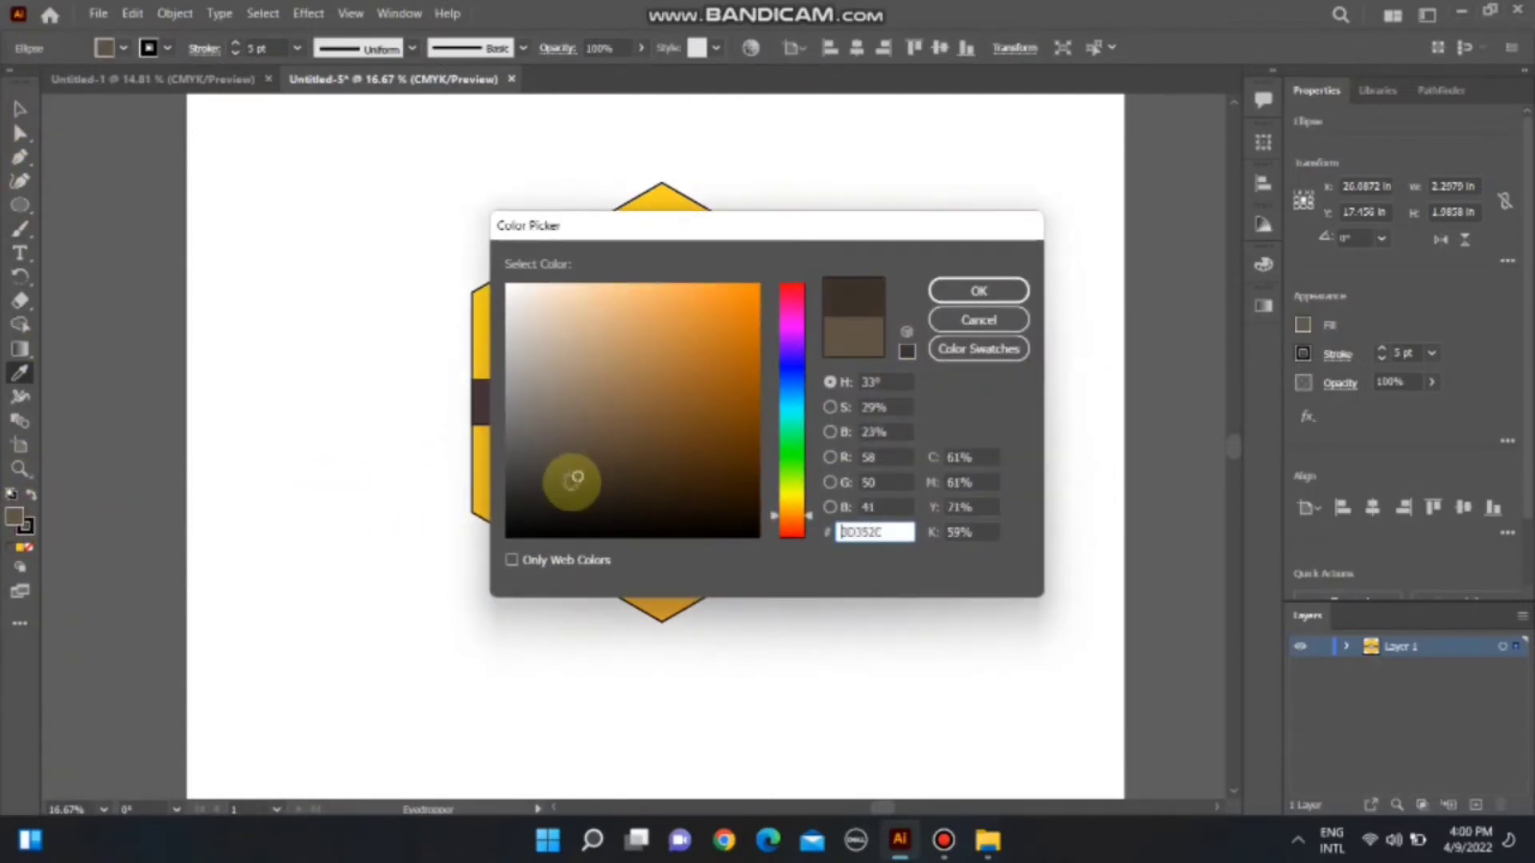
click(955, 290)
- Move the dark pupil up beneath the eyelid edge and deselect
click(20, 108)
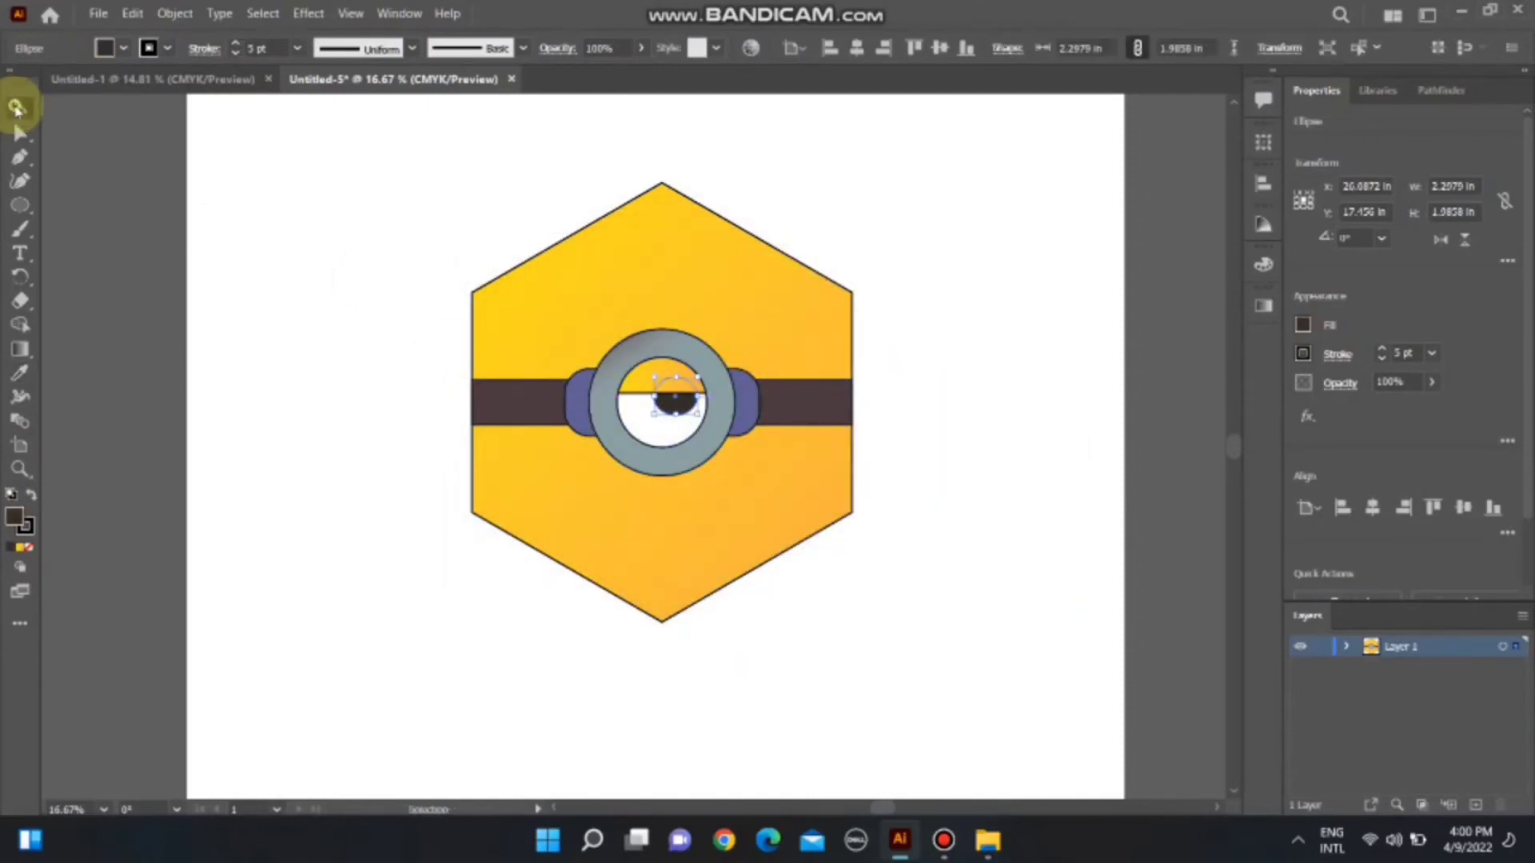
click(324, 316)
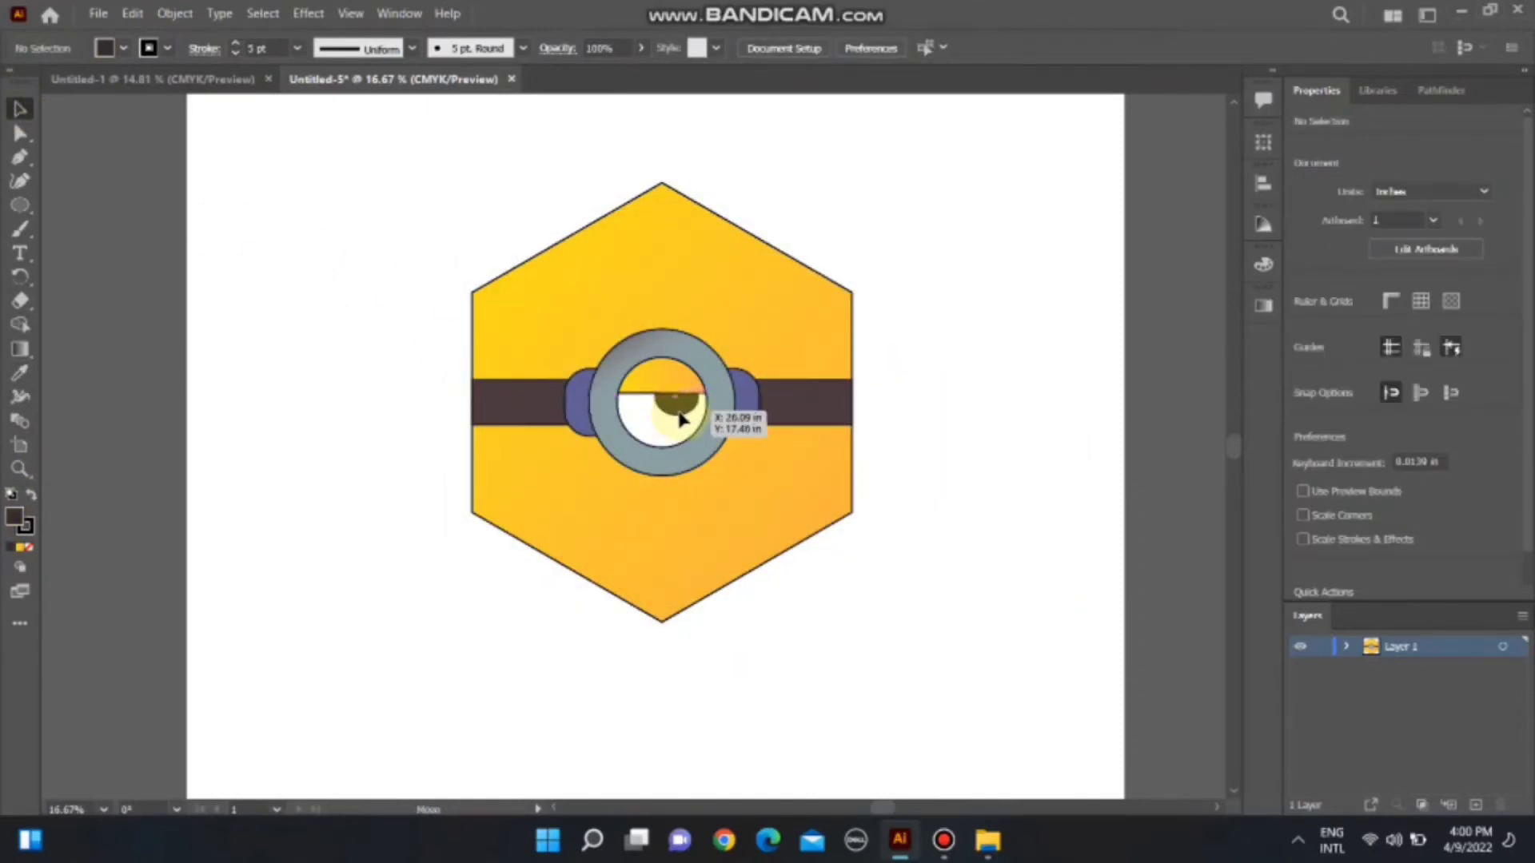
drag(680, 419, 679, 417)
click(307, 404)
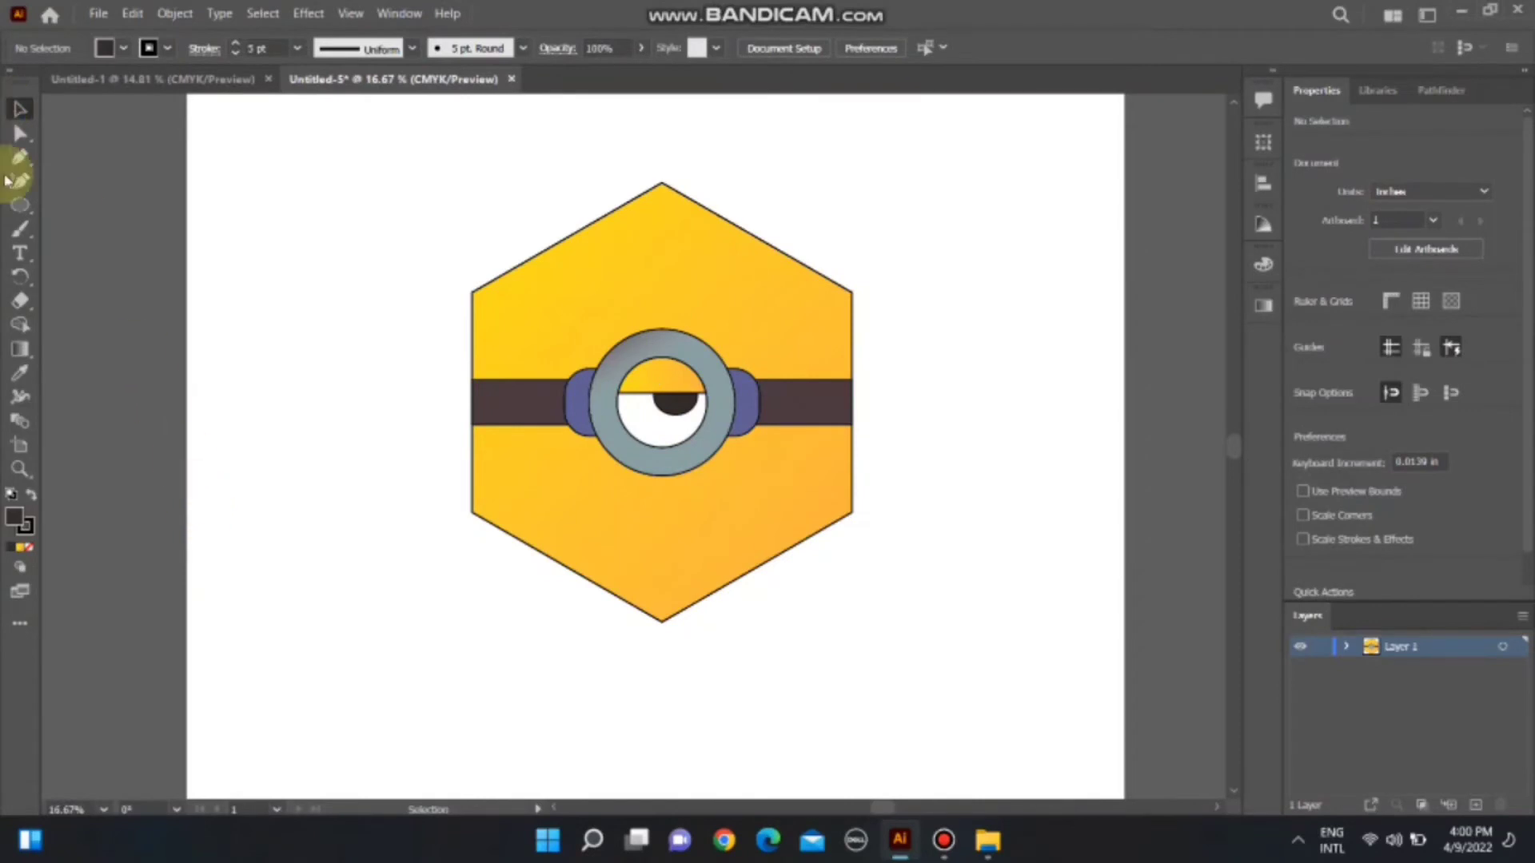
- Set the fill colour to a muted mustard gold
double_click(16, 526)
click(544, 484)
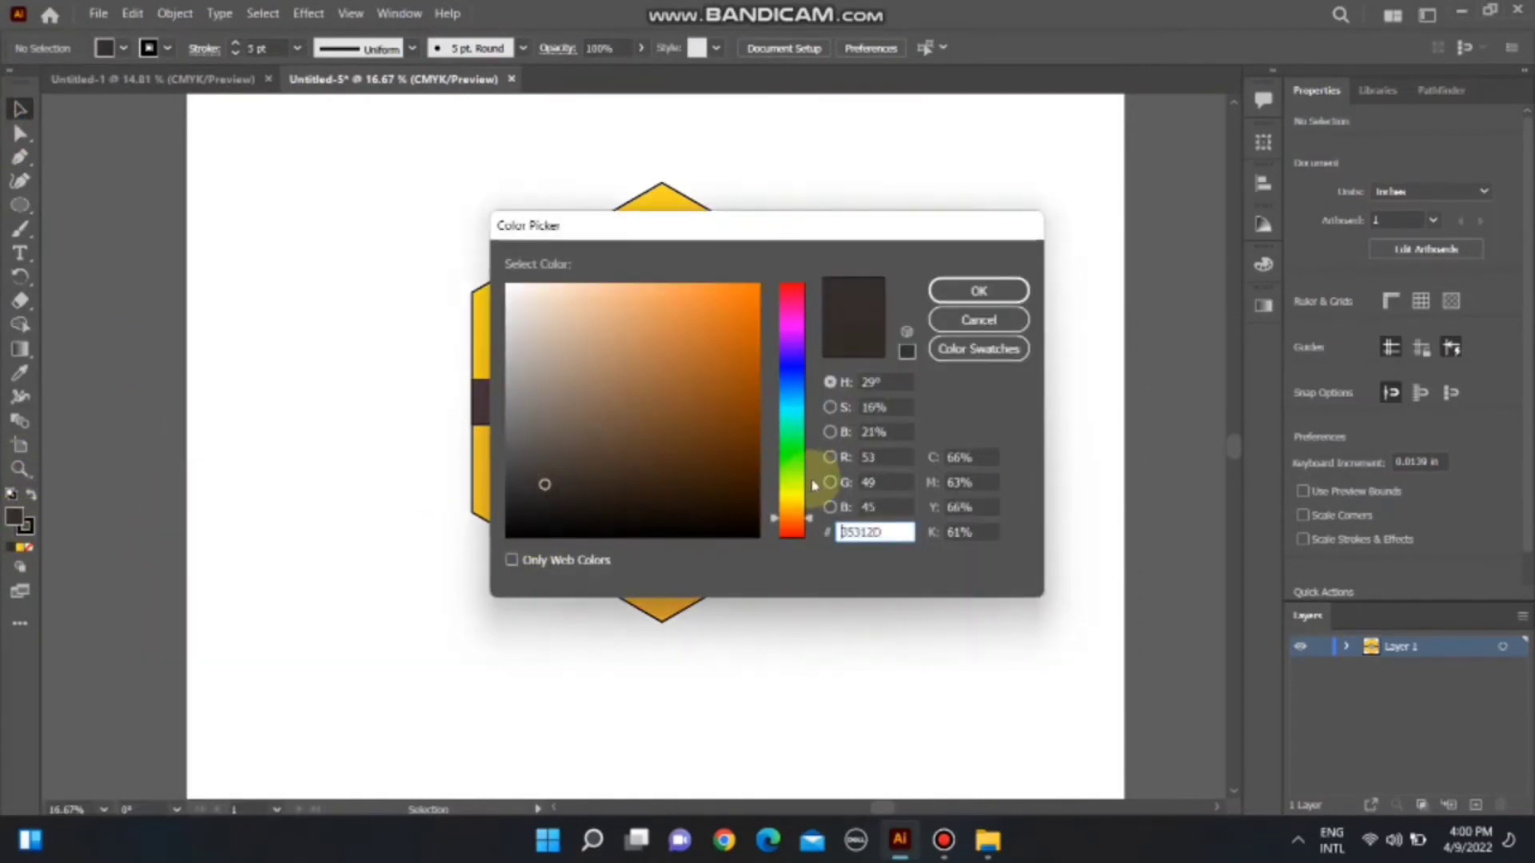
click(797, 497)
drag(661, 353, 657, 373)
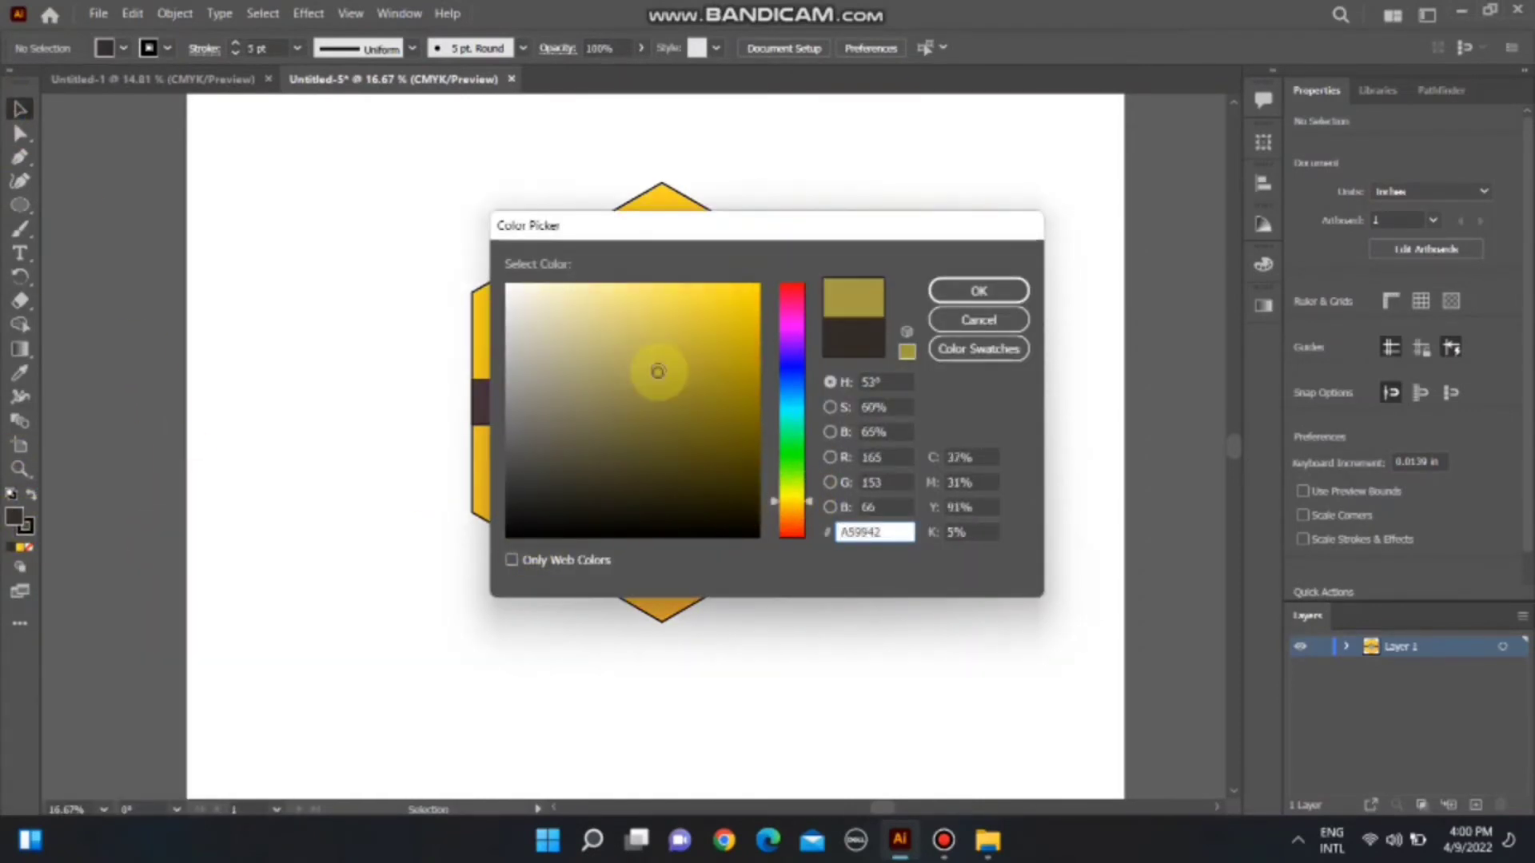
click(796, 511)
click(796, 505)
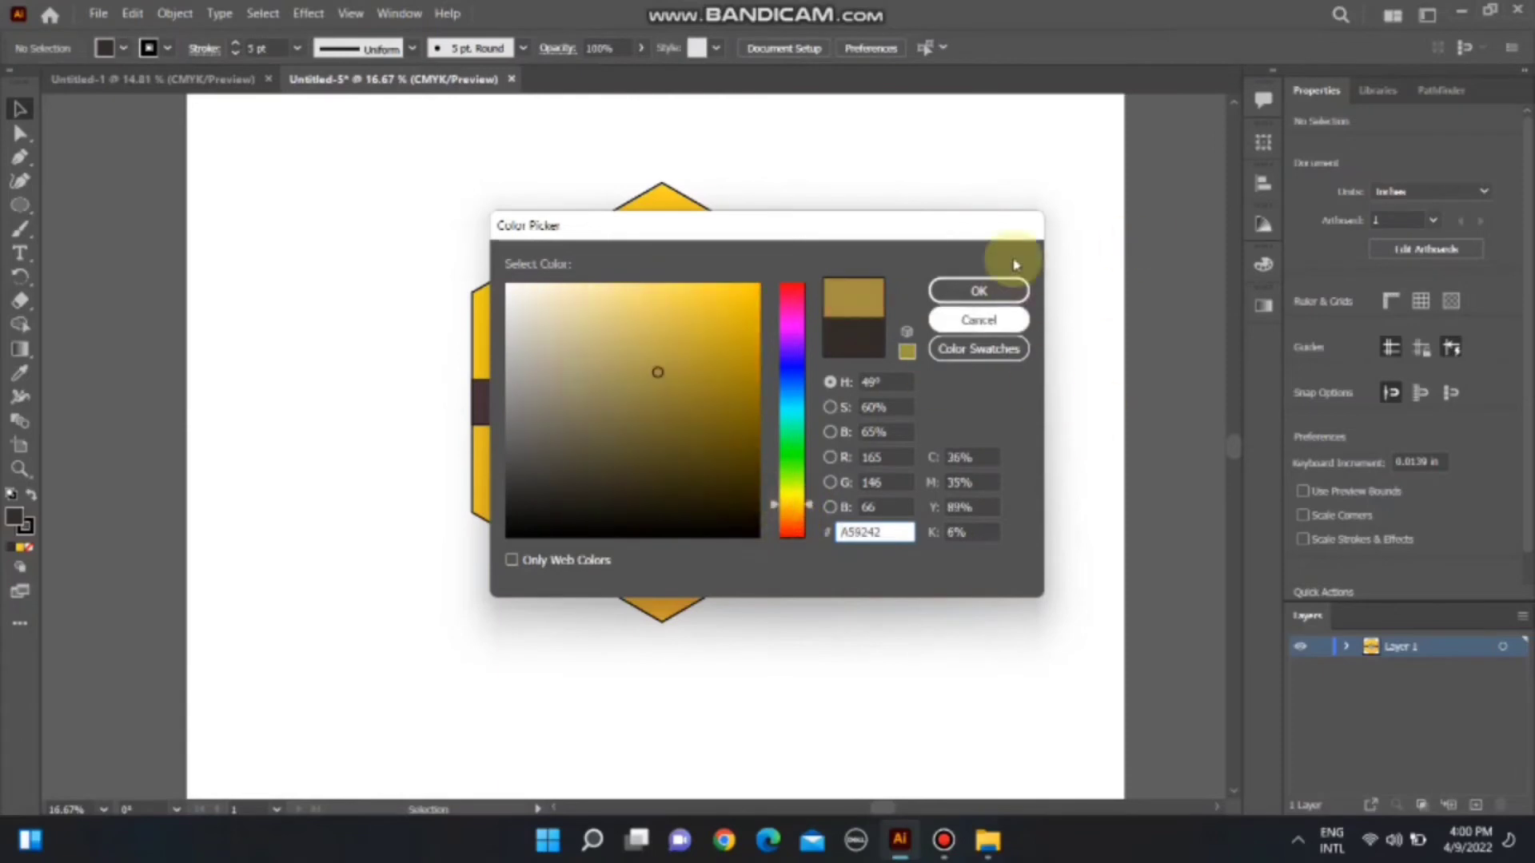
click(1000, 324)
click(946, 840)
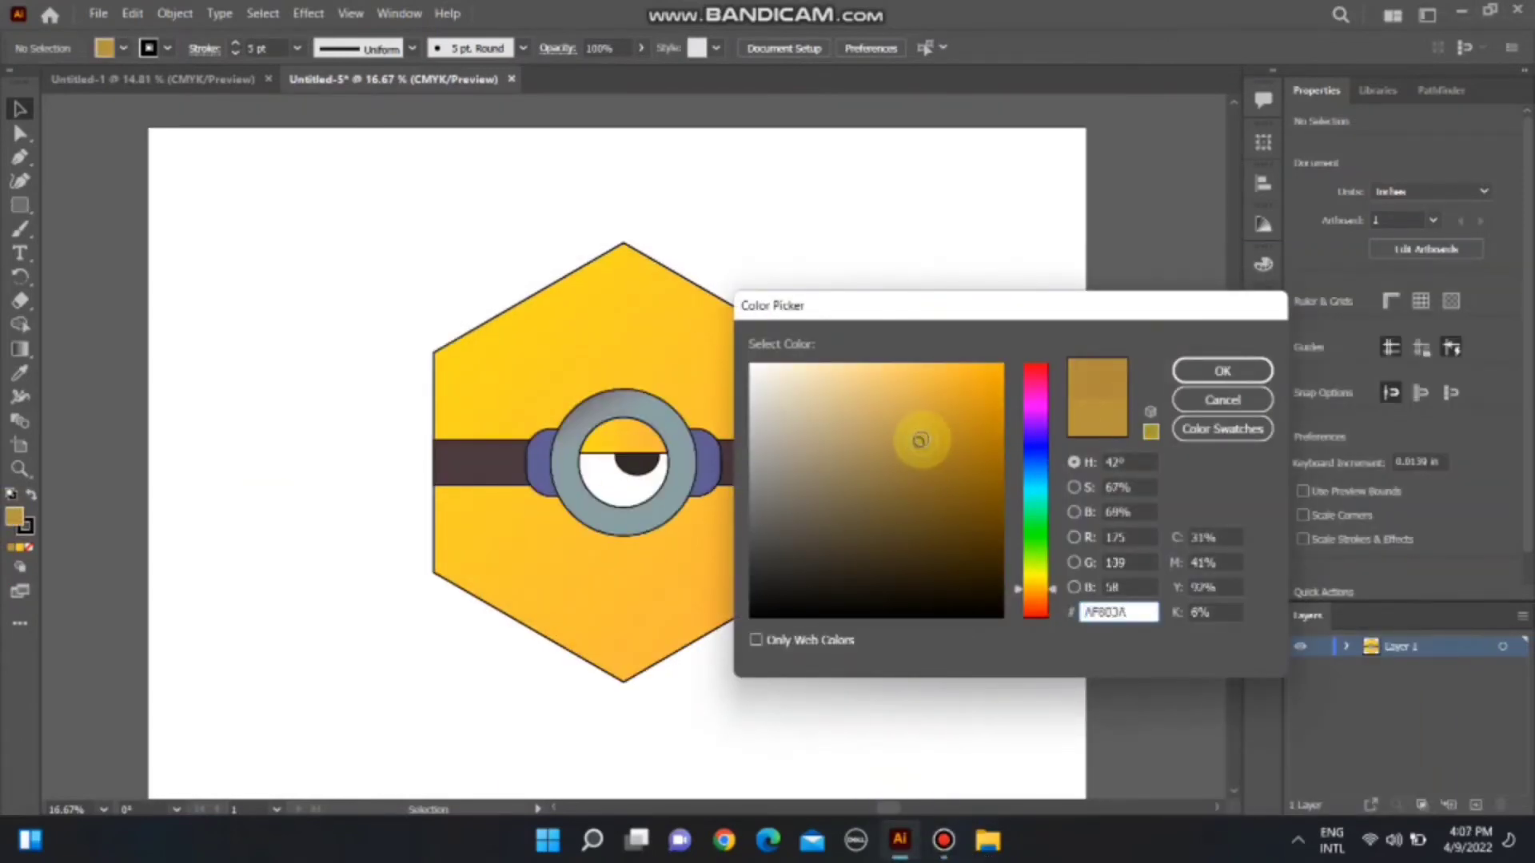
click(1223, 371)
- Draw a gold rectangle covering the whole artboard and send it behind the logo
click(20, 205)
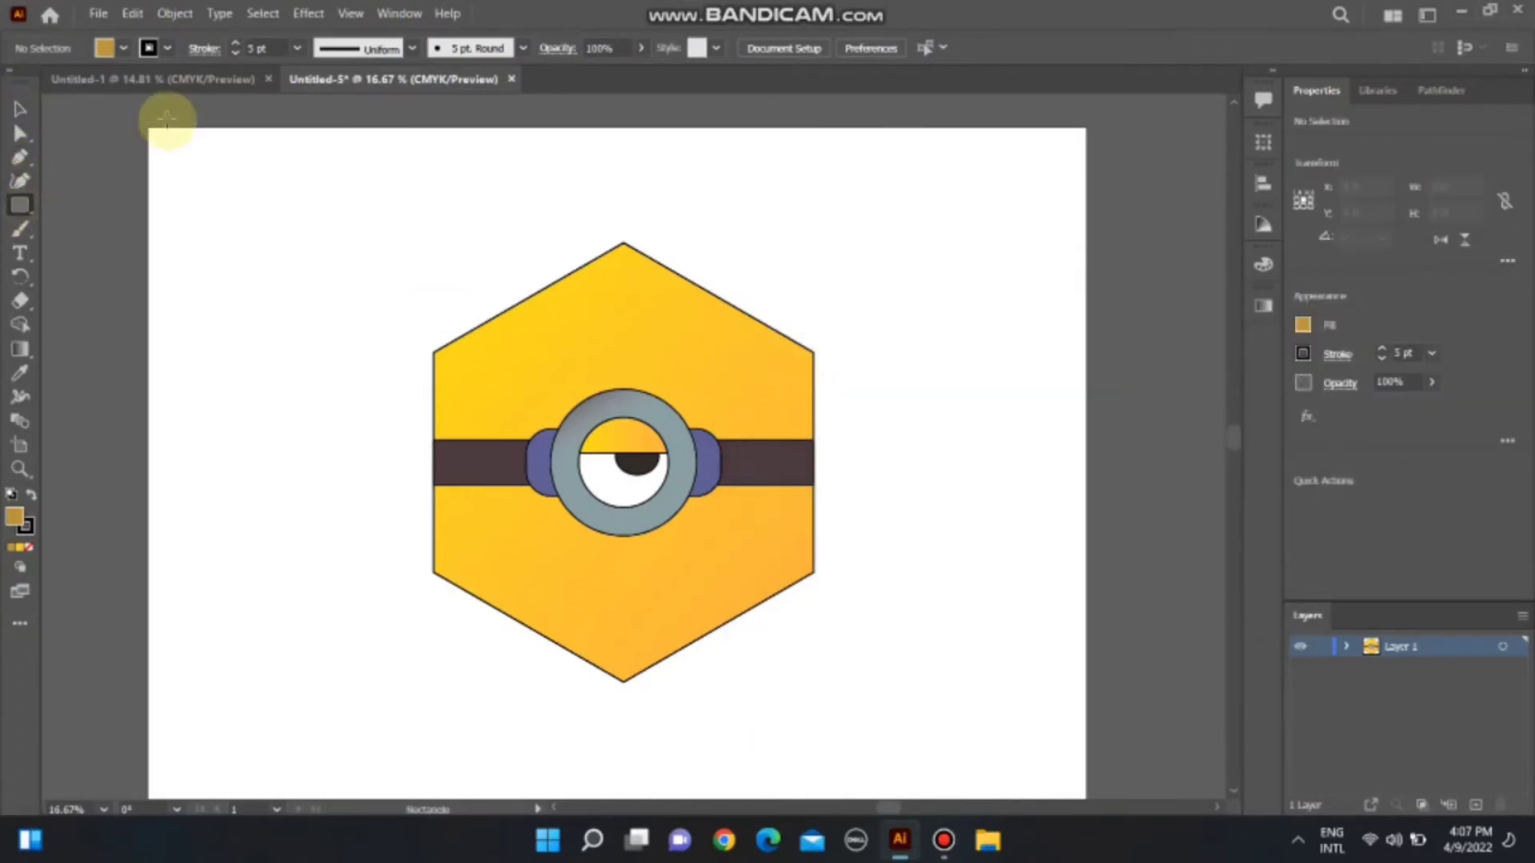
drag(153, 132, 1085, 754)
scroll(891, 610, up, 3)
scroll(617, 267, up, 2)
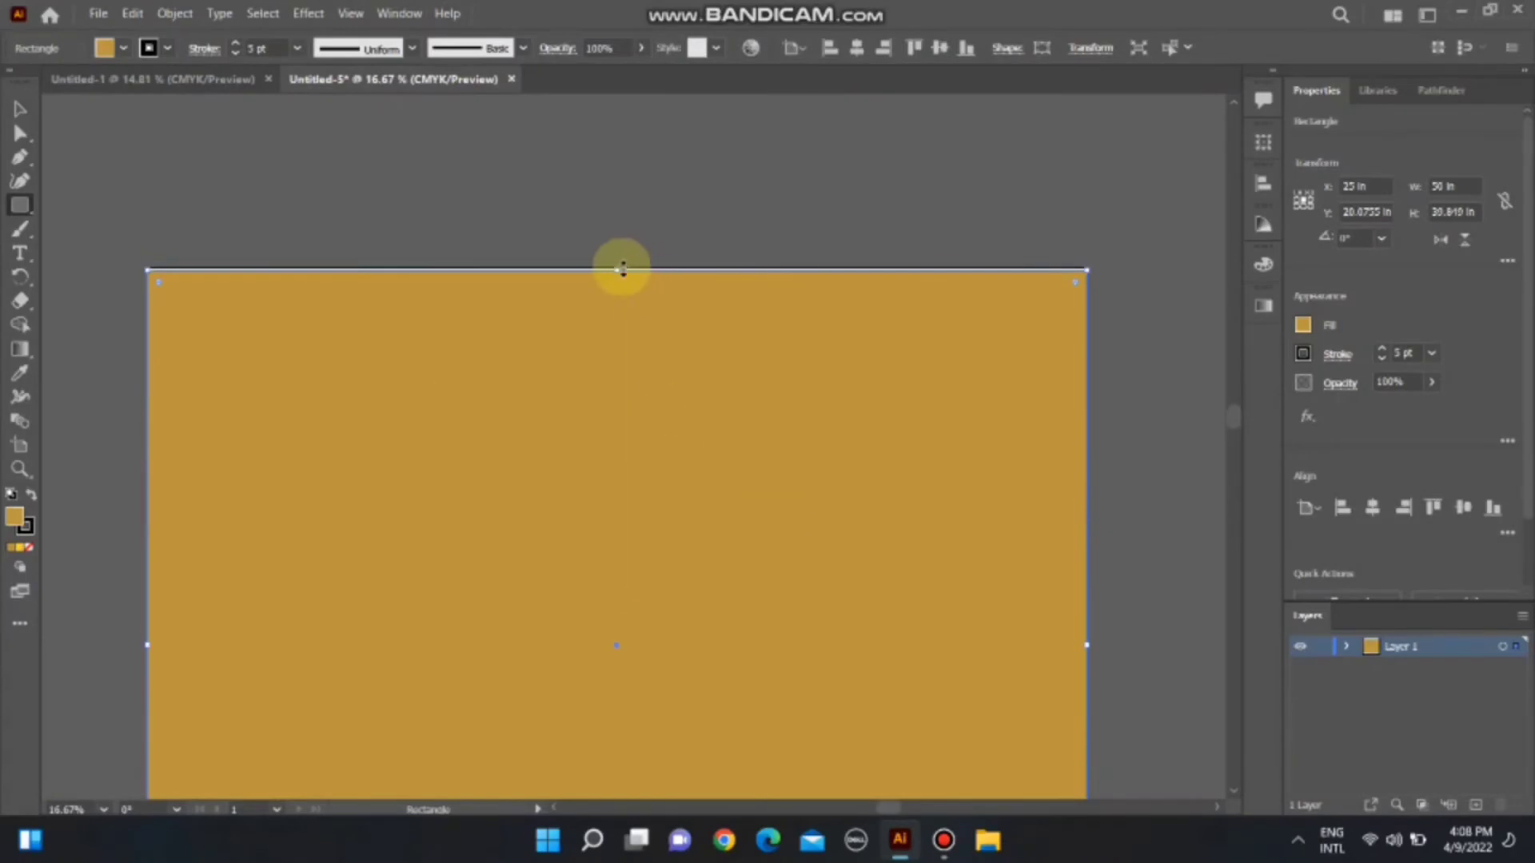
scroll(616, 295, down, 2)
scroll(615, 314, up, 2)
right_click(616, 314)
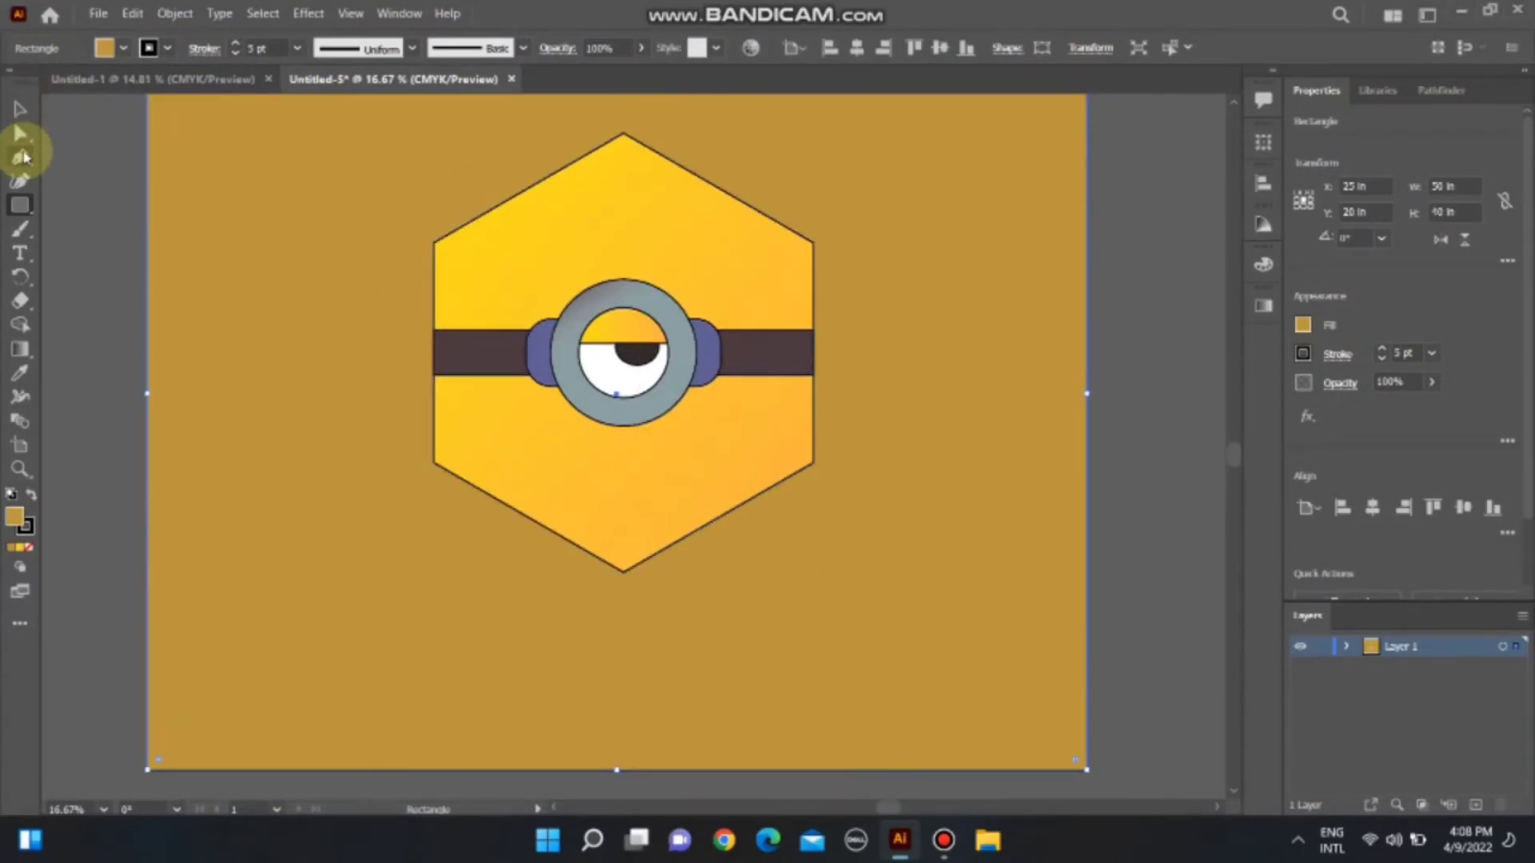
- Pen-draw a dark shadow wedge across the pupil and lower its opacity to 32%
click(622, 357)
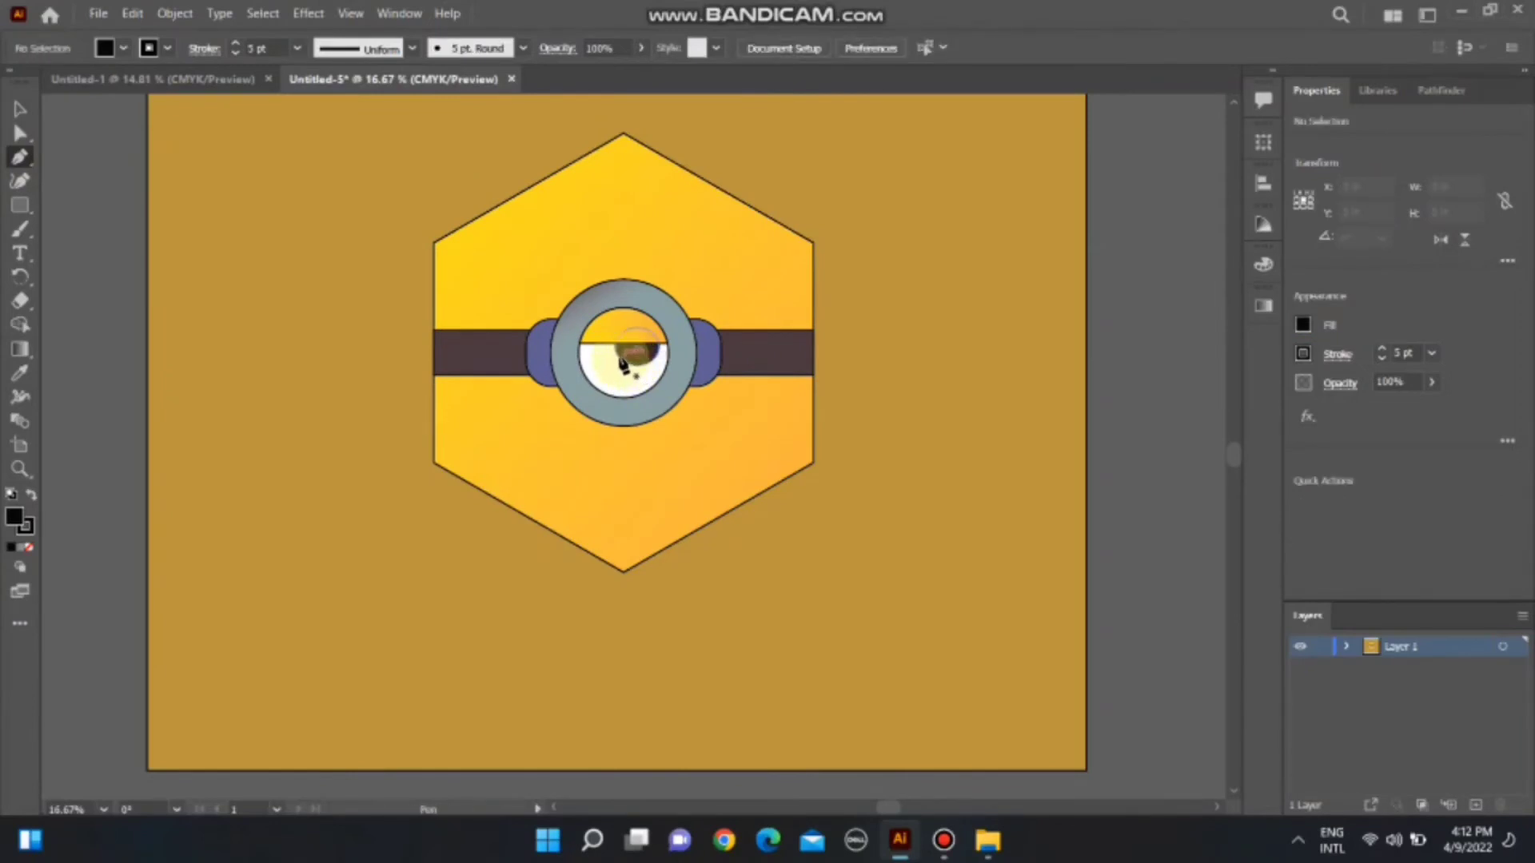
click(678, 489)
click(760, 429)
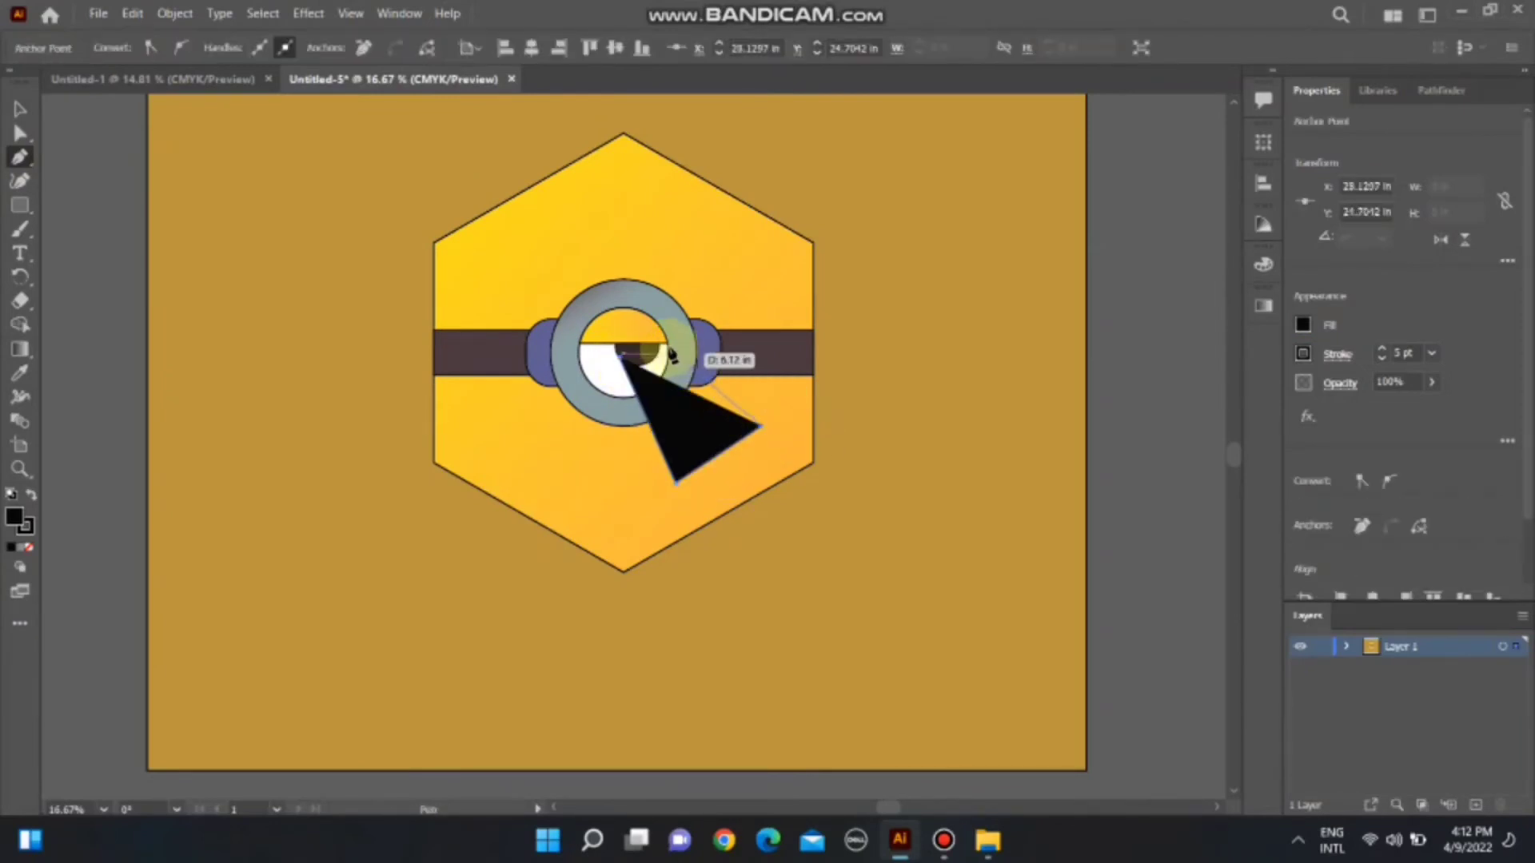
click(666, 342)
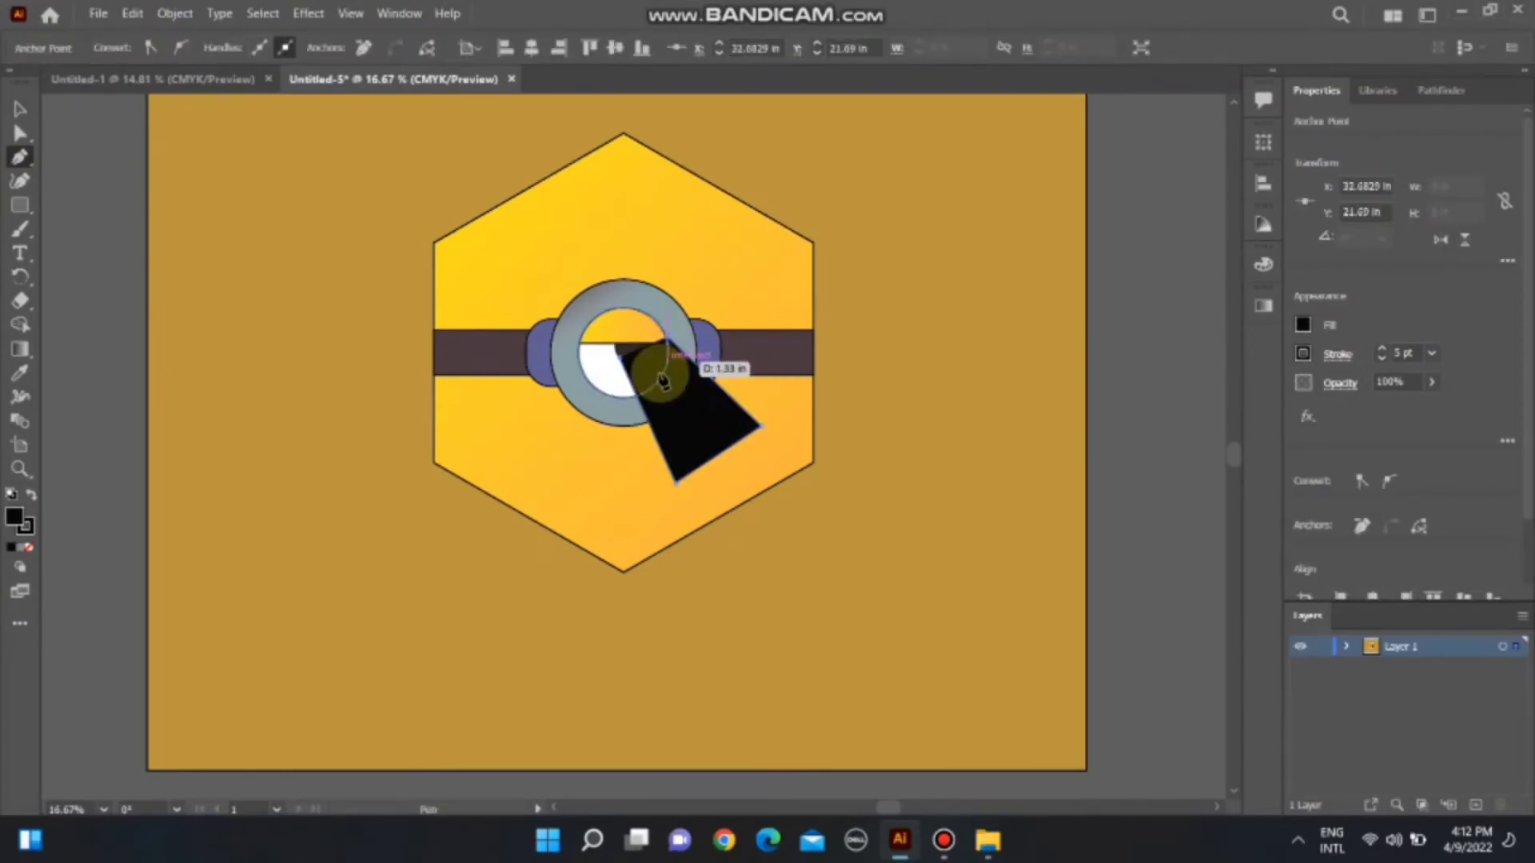
drag(1404, 410, 1379, 407)
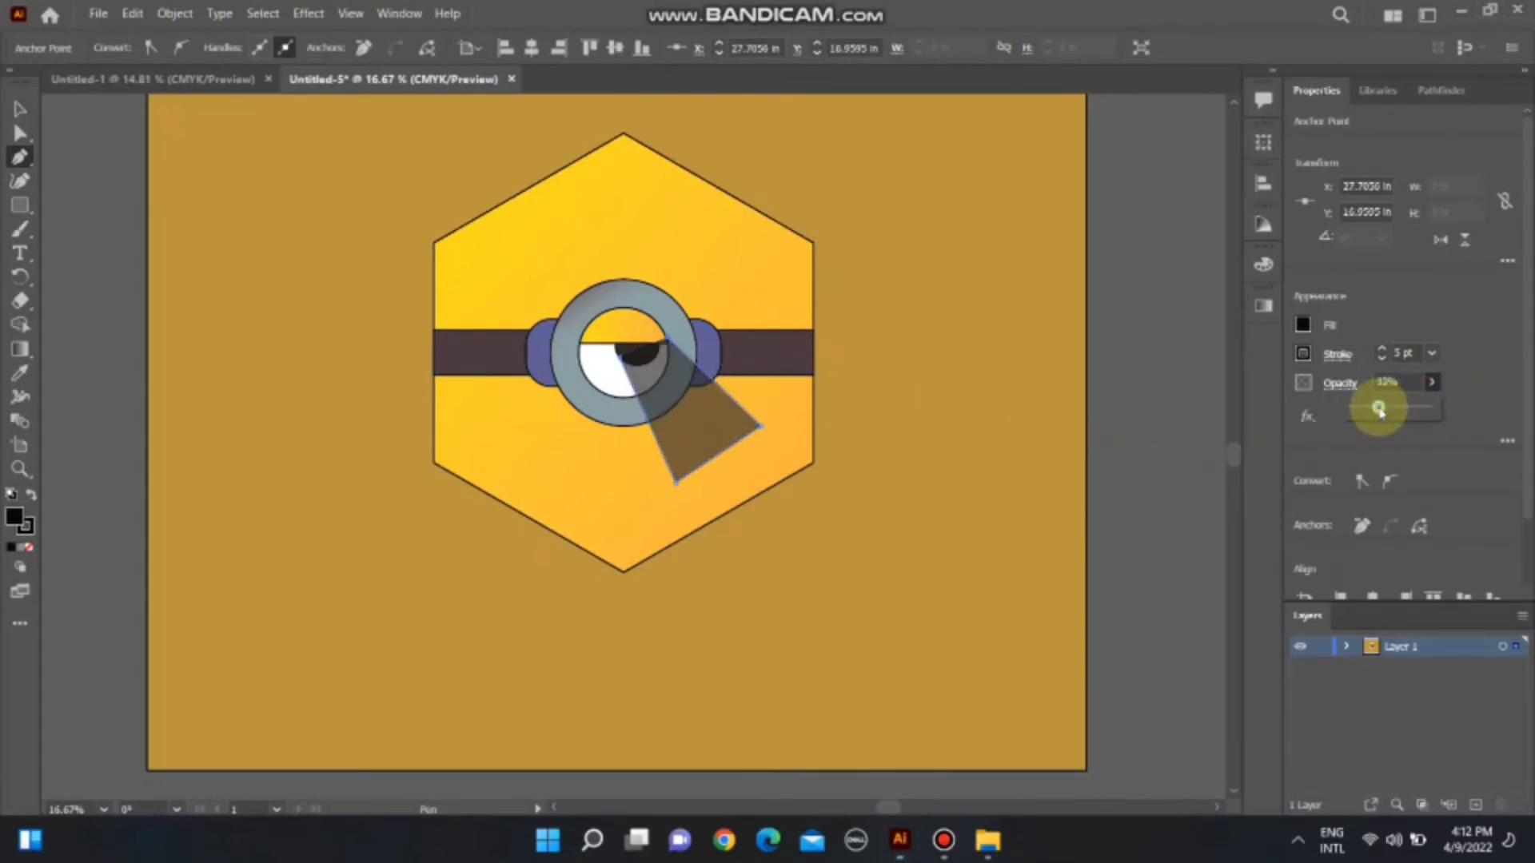
- Trim the shadow to the eye ring with Shape Builder, then start a second long-shadow path
click(20, 324)
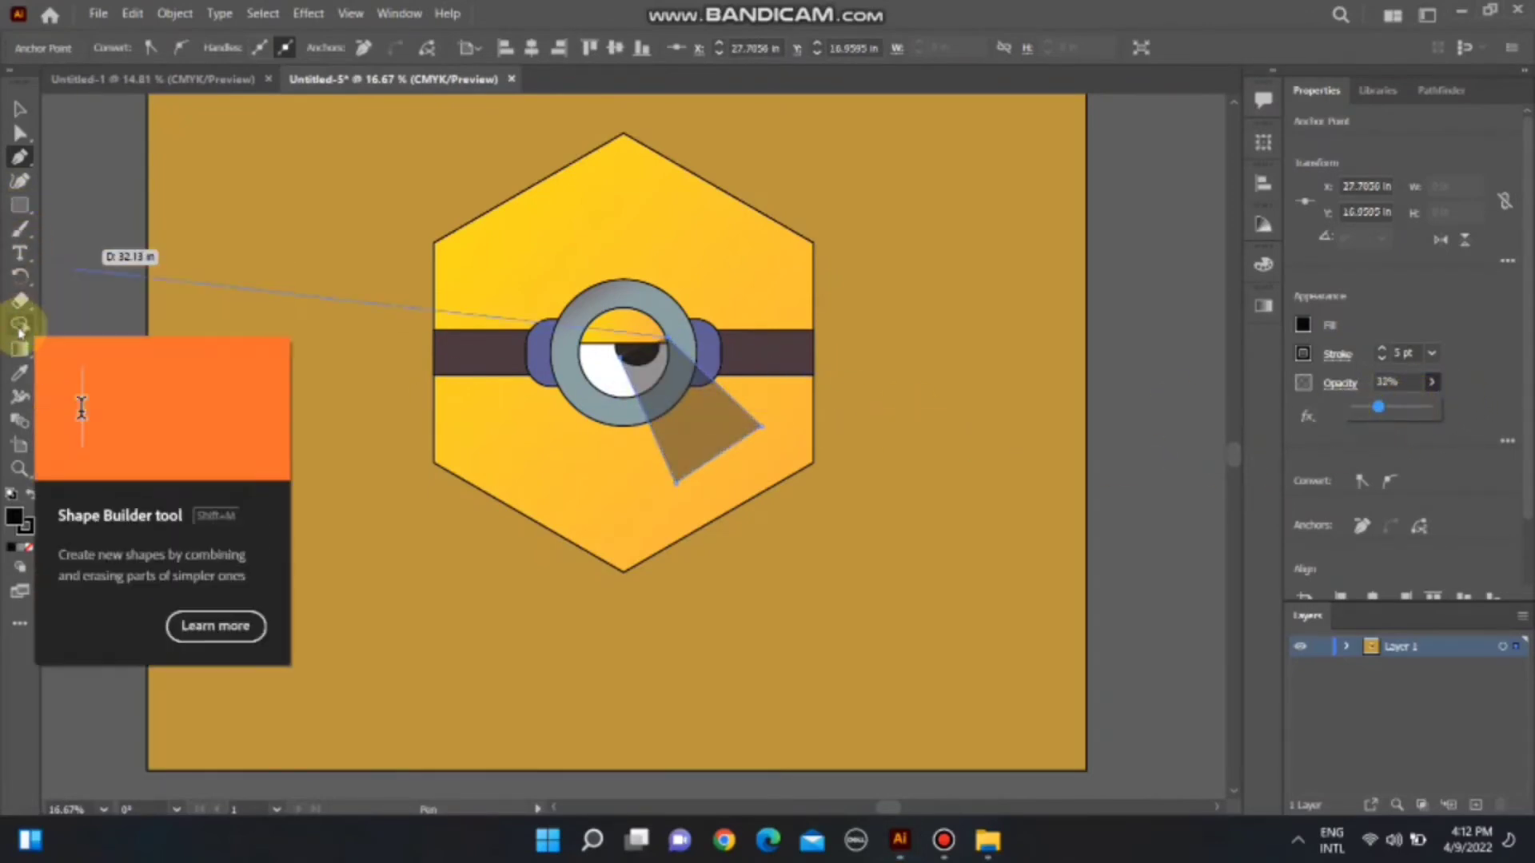
shift+click(614, 432)
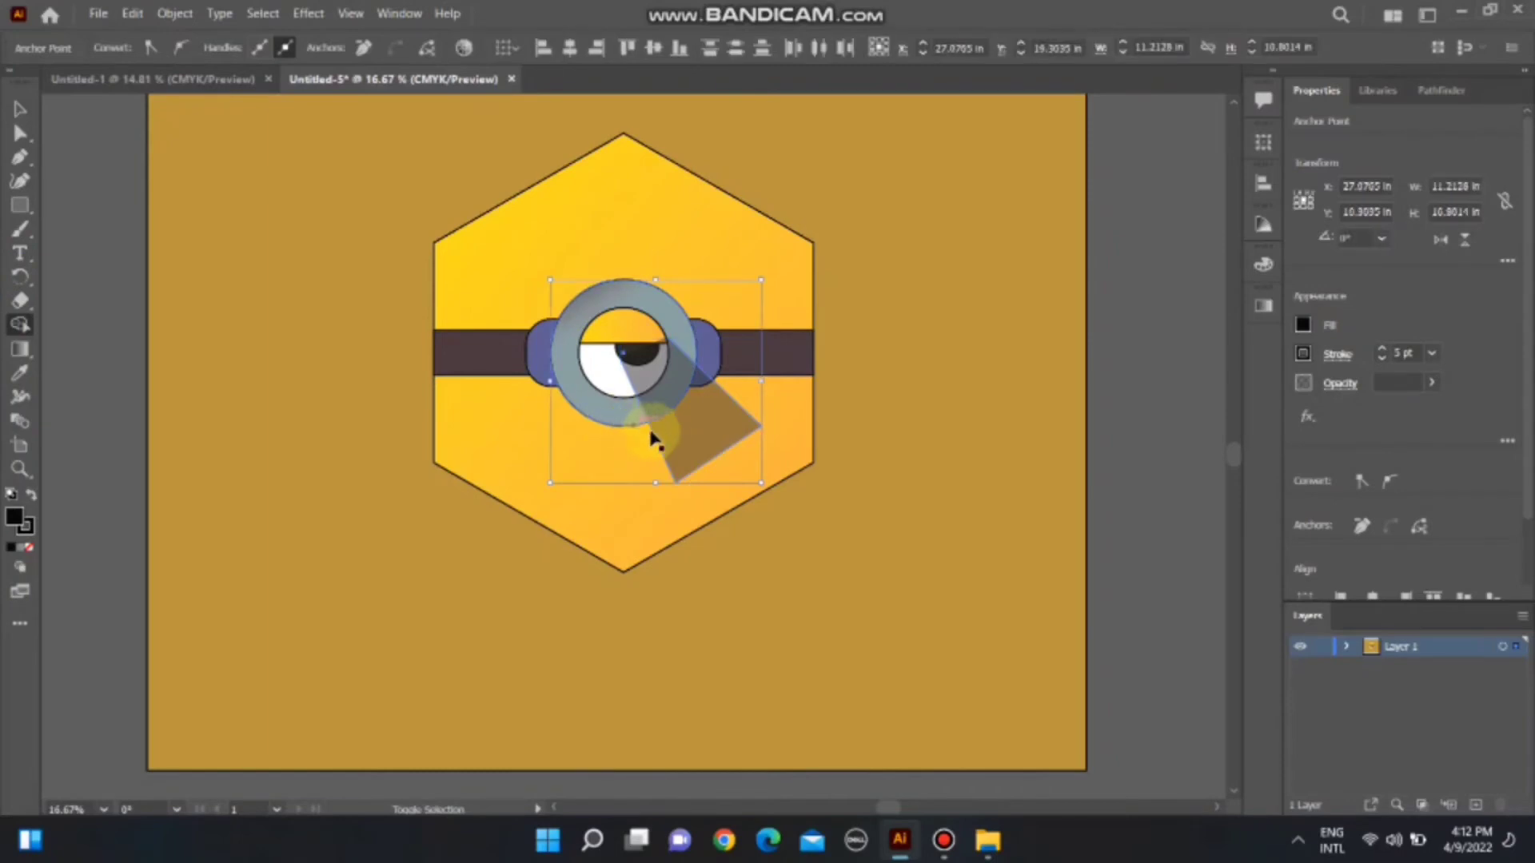
click(687, 436)
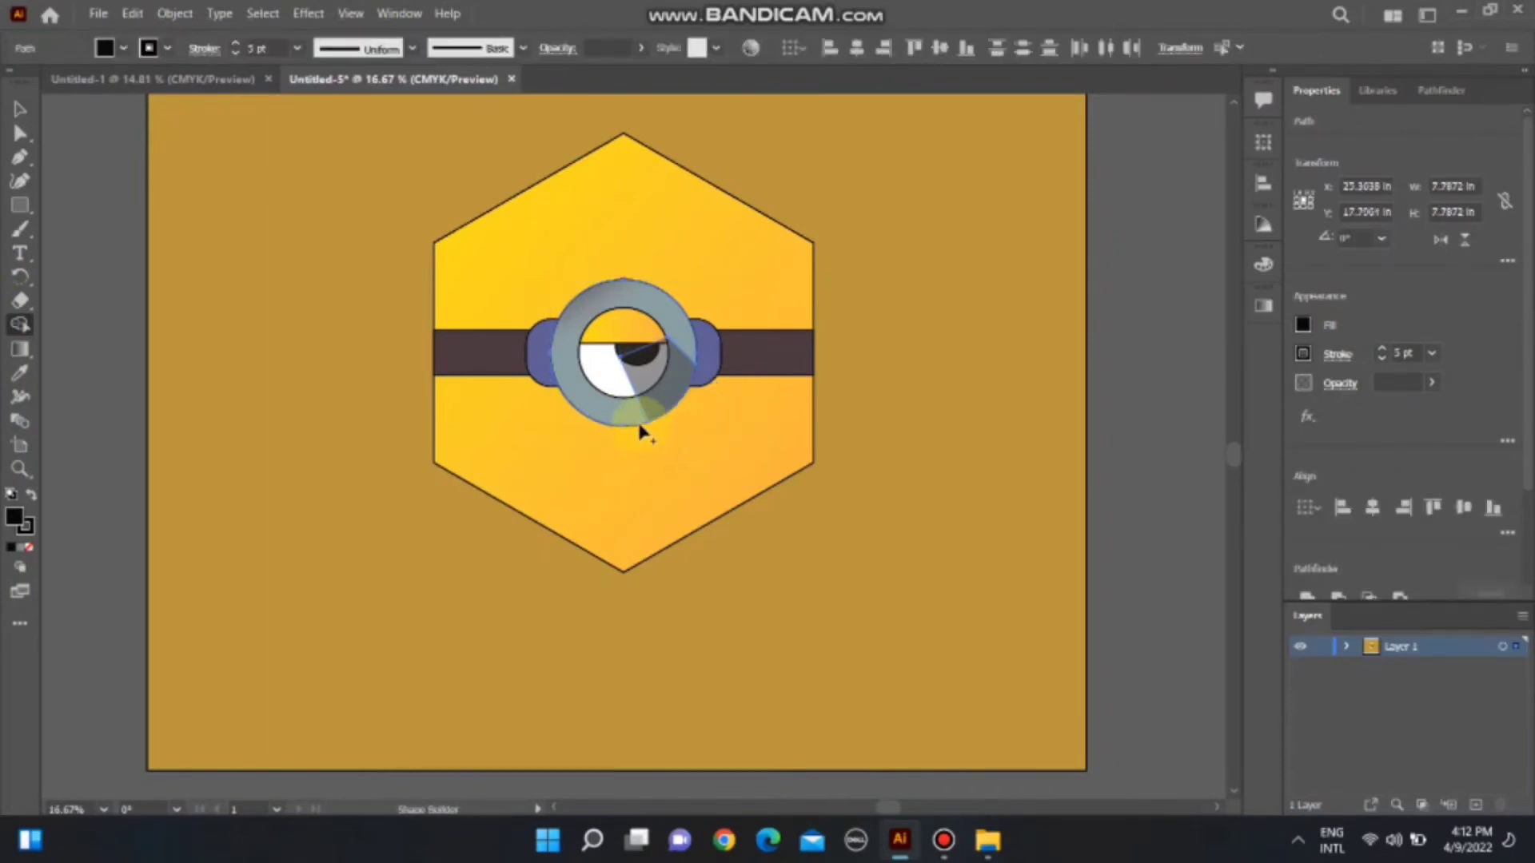
key(p)
click(558, 390)
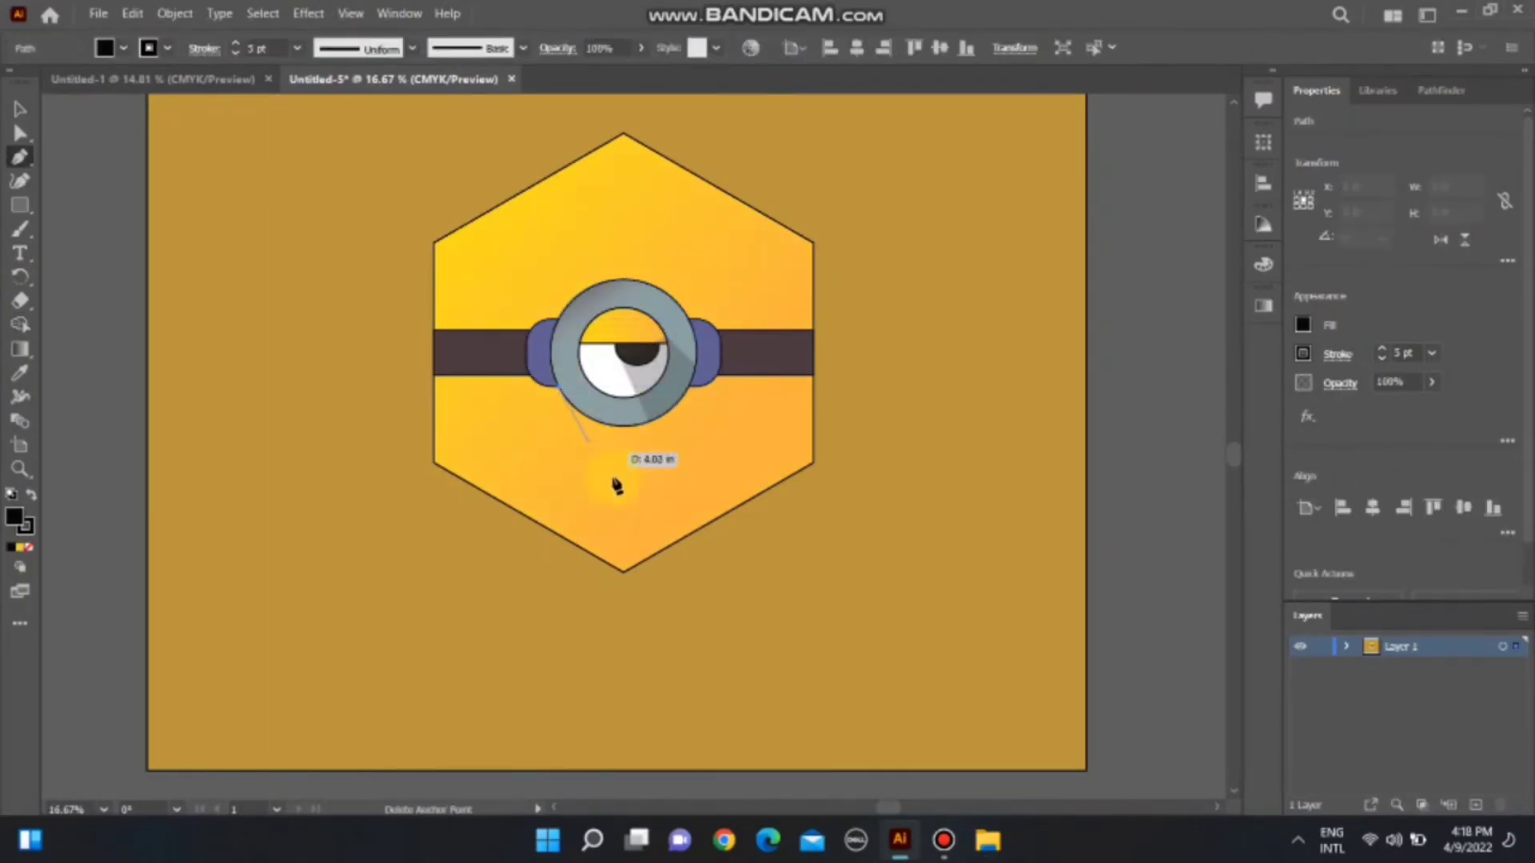
- Complete the quadrilateral goggle shadow toward the hexagon's bottom and make it nearly transparent
click(678, 602)
click(884, 514)
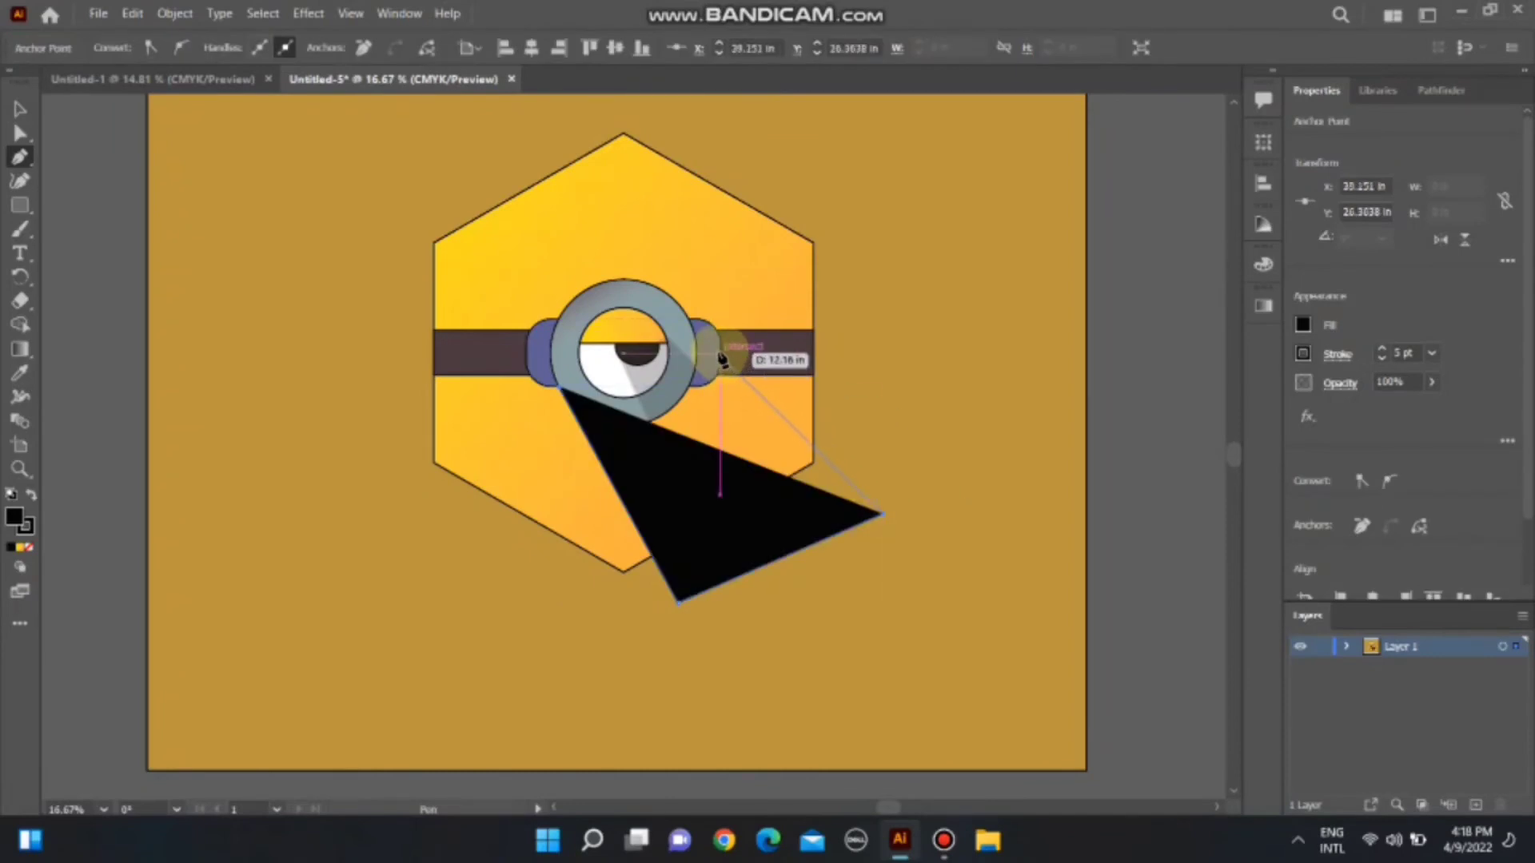
click(722, 349)
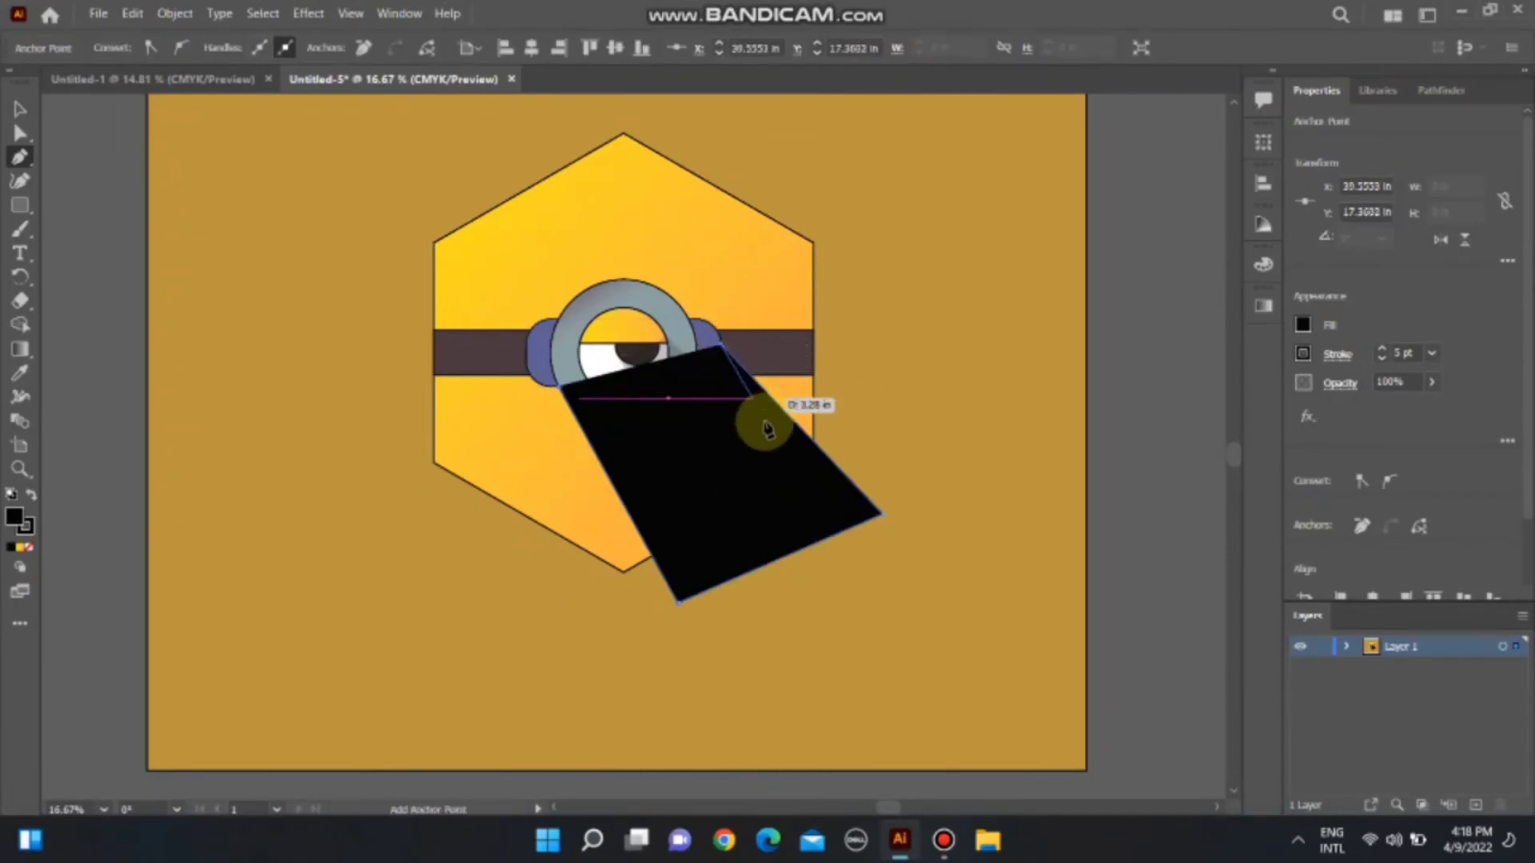
drag(1388, 407, 1362, 409)
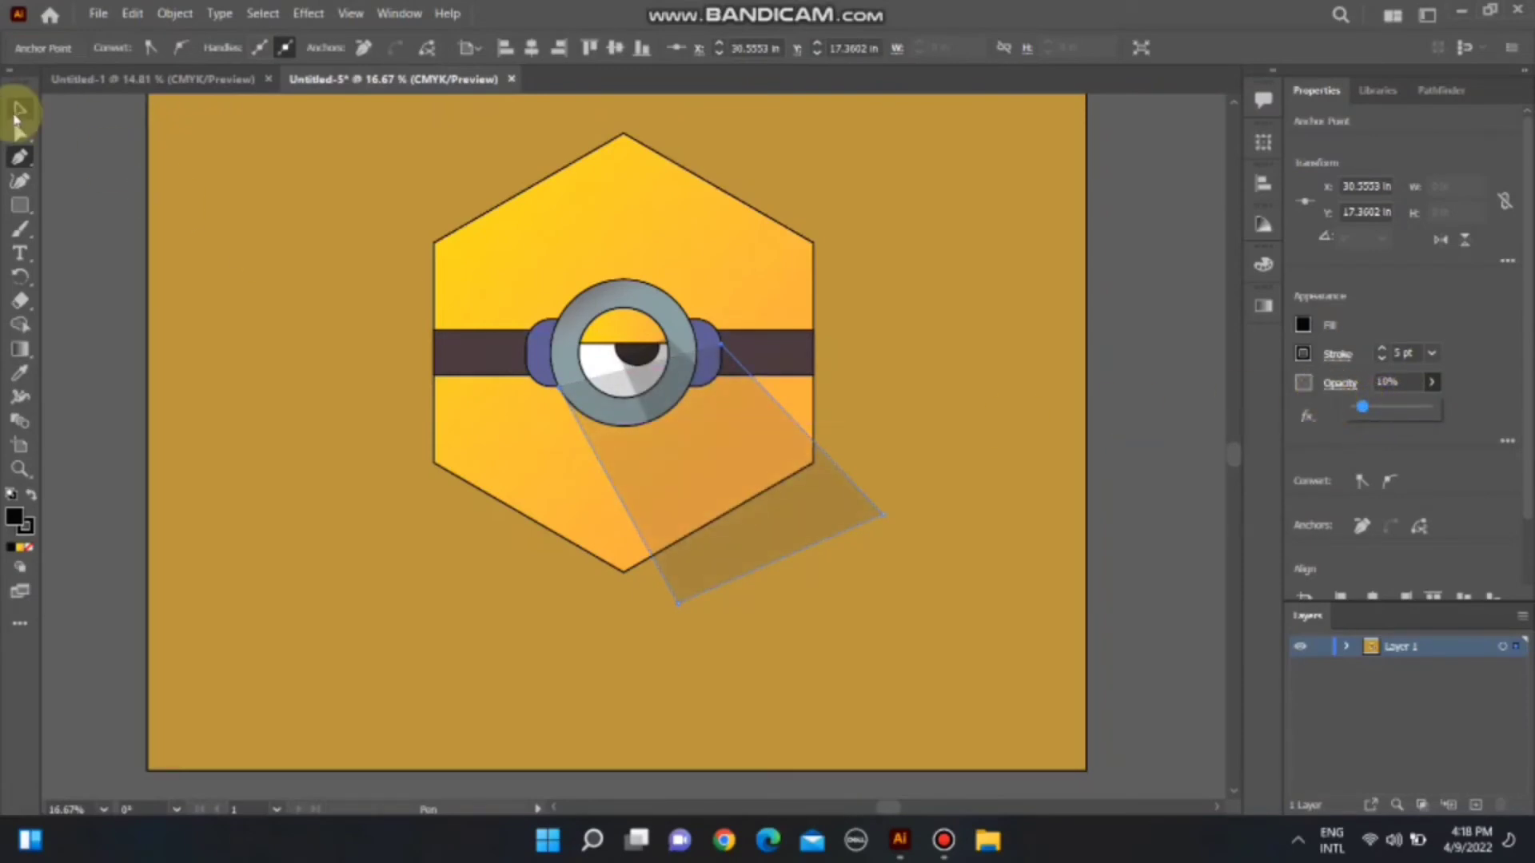
- Select the shadow with the hexagon and delete its outside part with Shape Builder
click(20, 109)
shift+click(537, 468)
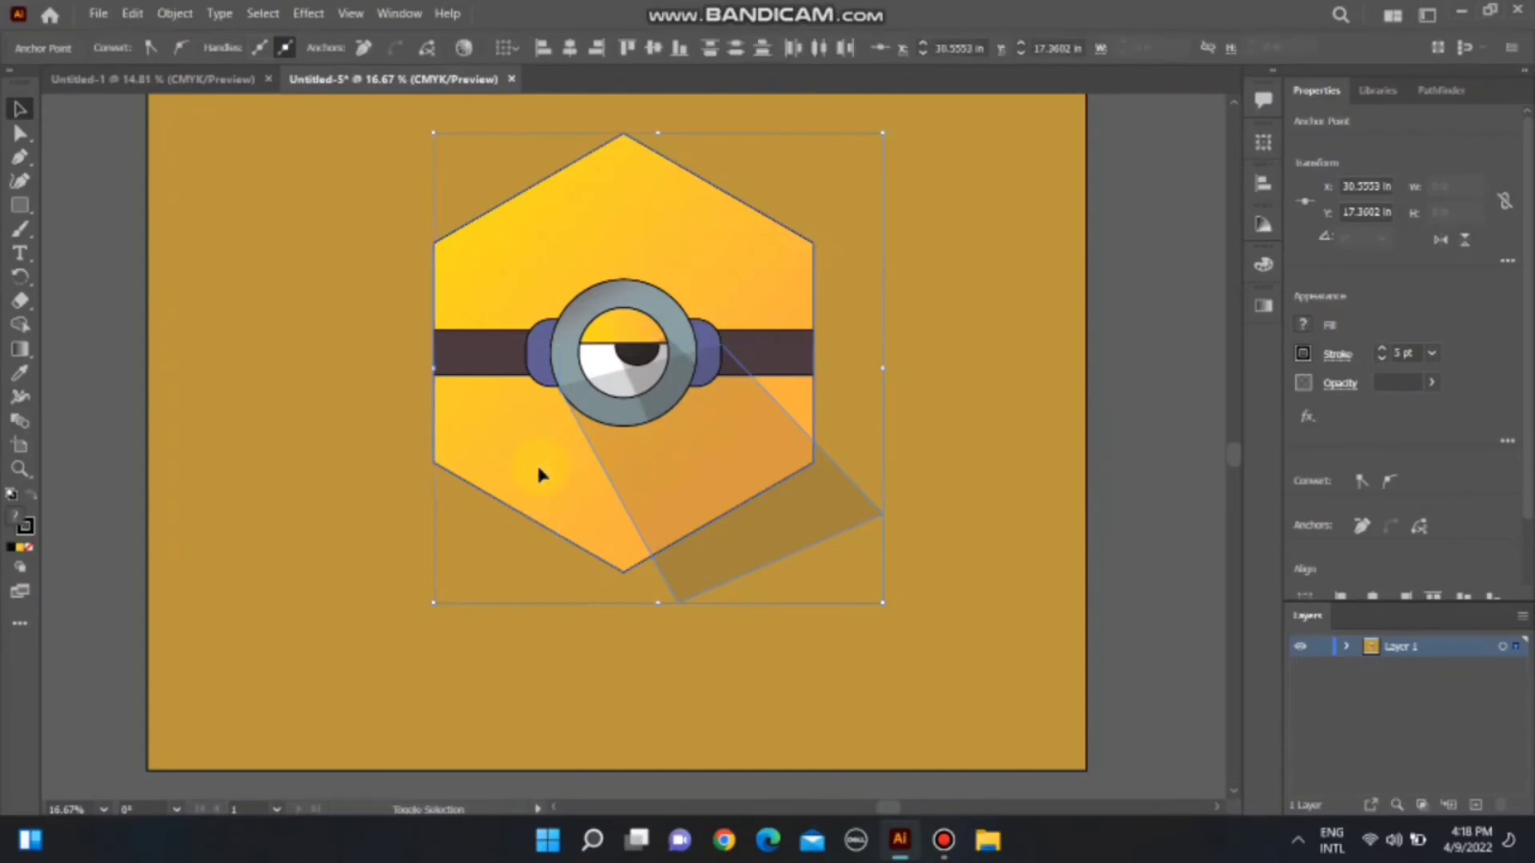
click(20, 324)
alt+click(717, 572)
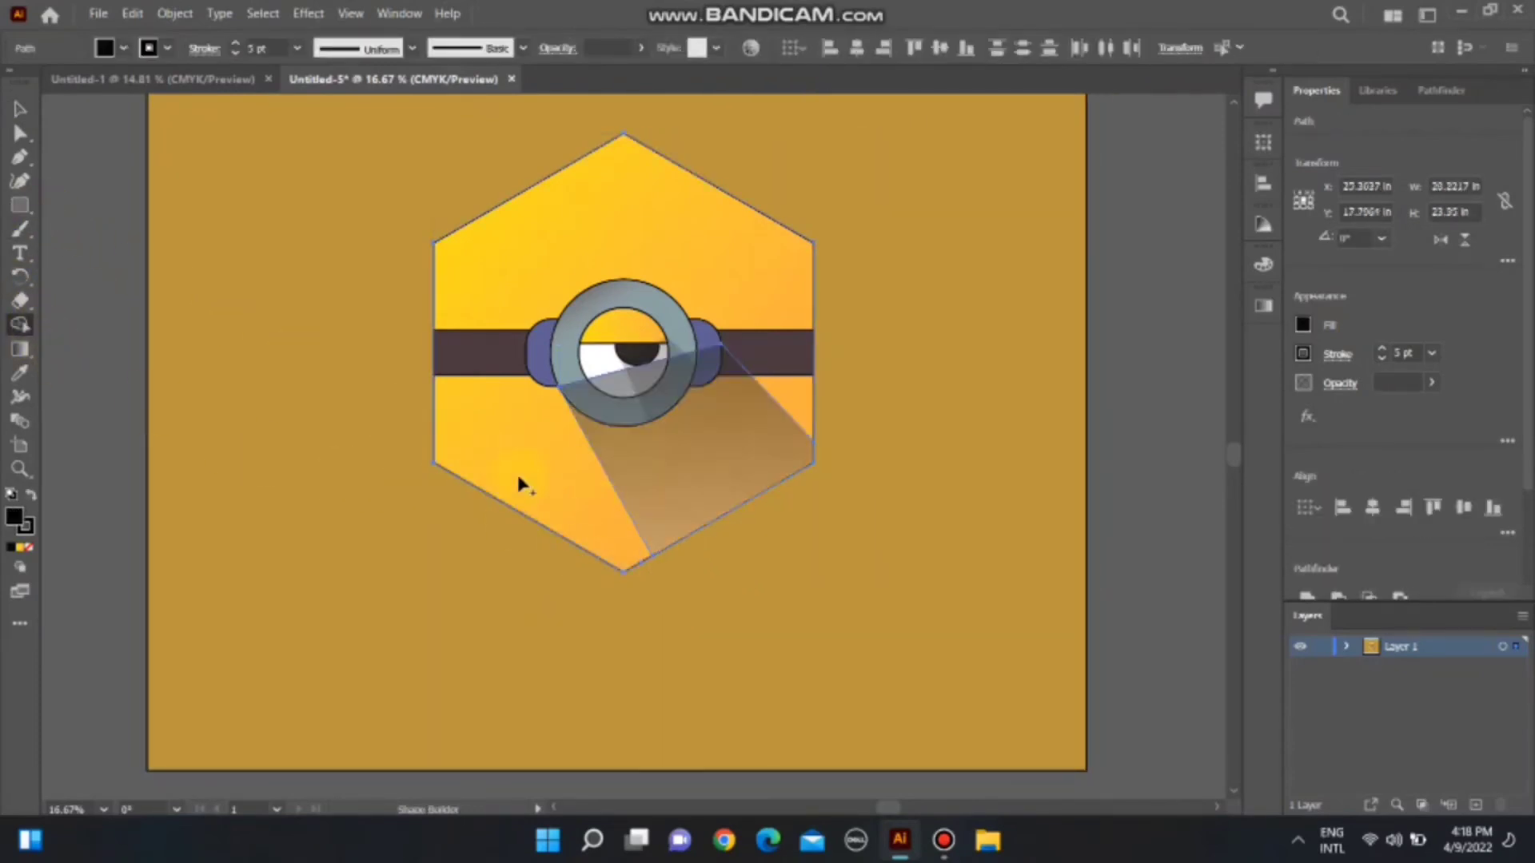
click(20, 108)
click(688, 524)
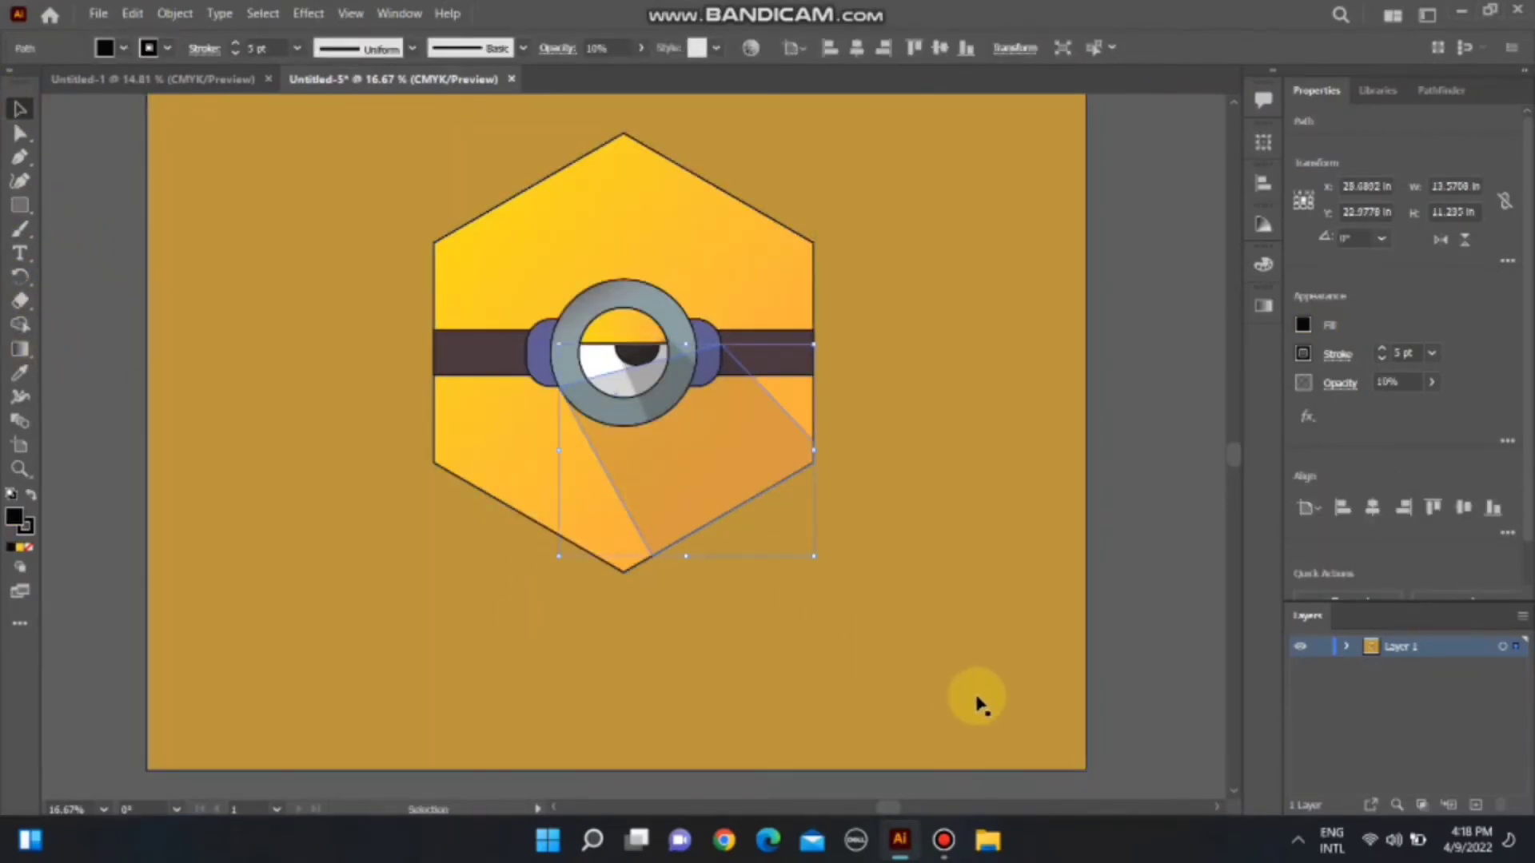
- Pen-draw a big shadow from the hexagon's corners down to the artboard's bottom edge
key(p)
scroll(977, 676, down, 1)
click(435, 404)
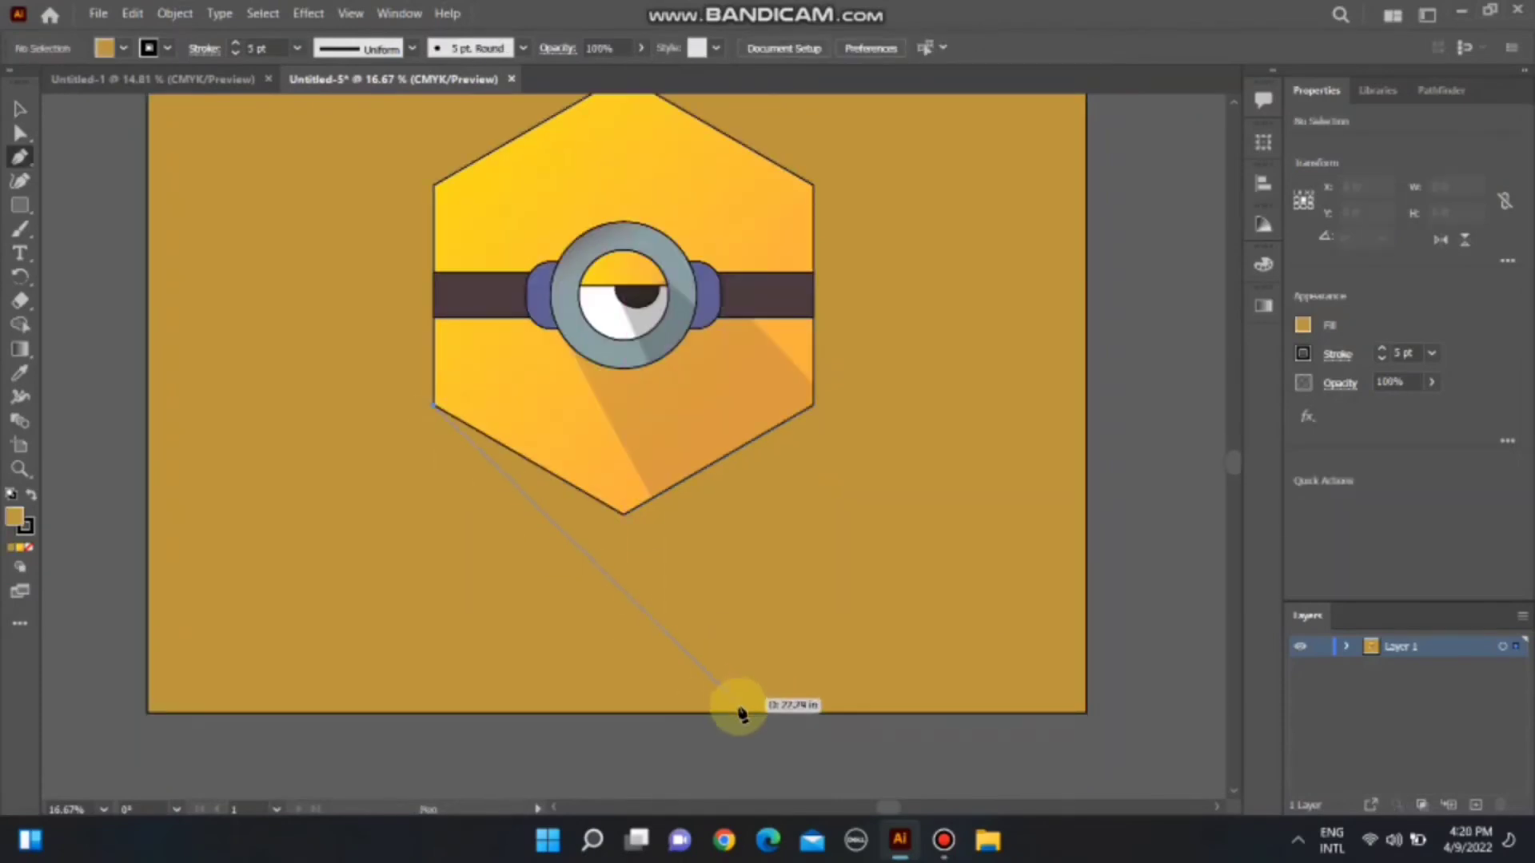
click(649, 717)
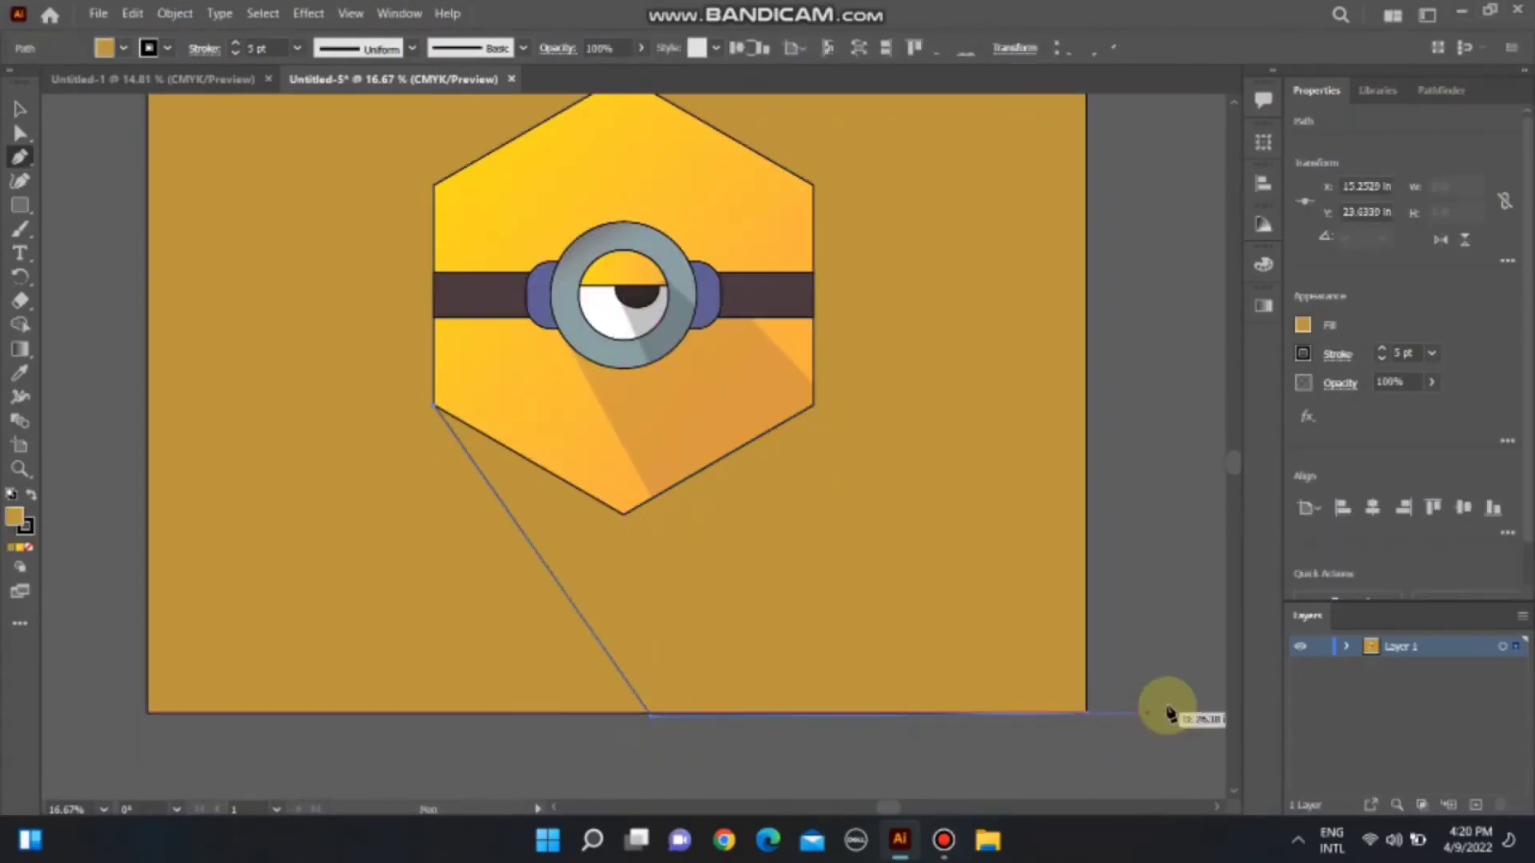
click(1189, 716)
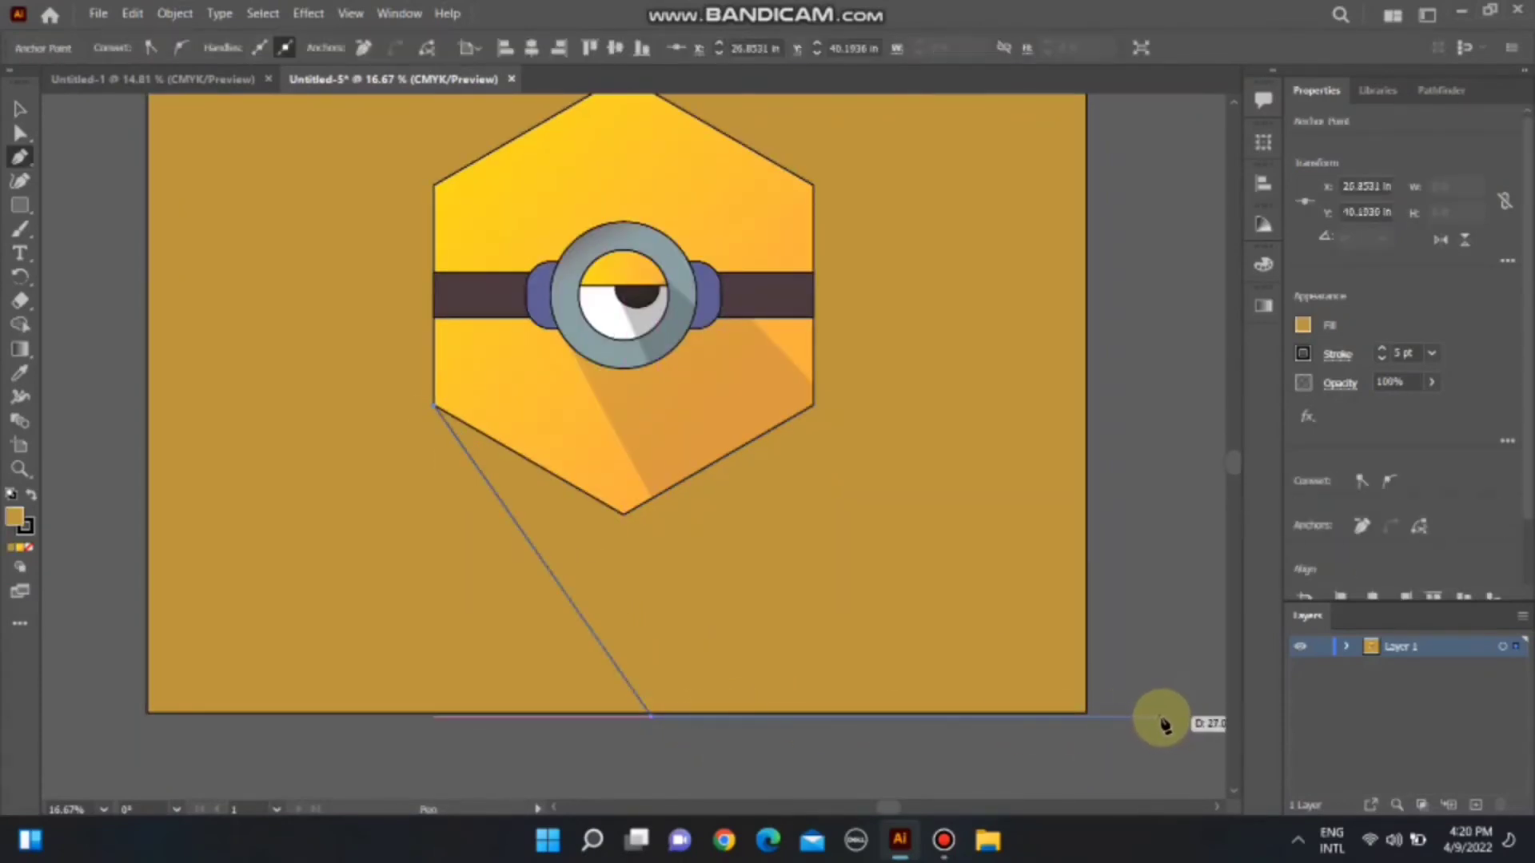
click(813, 185)
- Fill the big shadow black and fade it to roughly 10% opacity
double_click(16, 505)
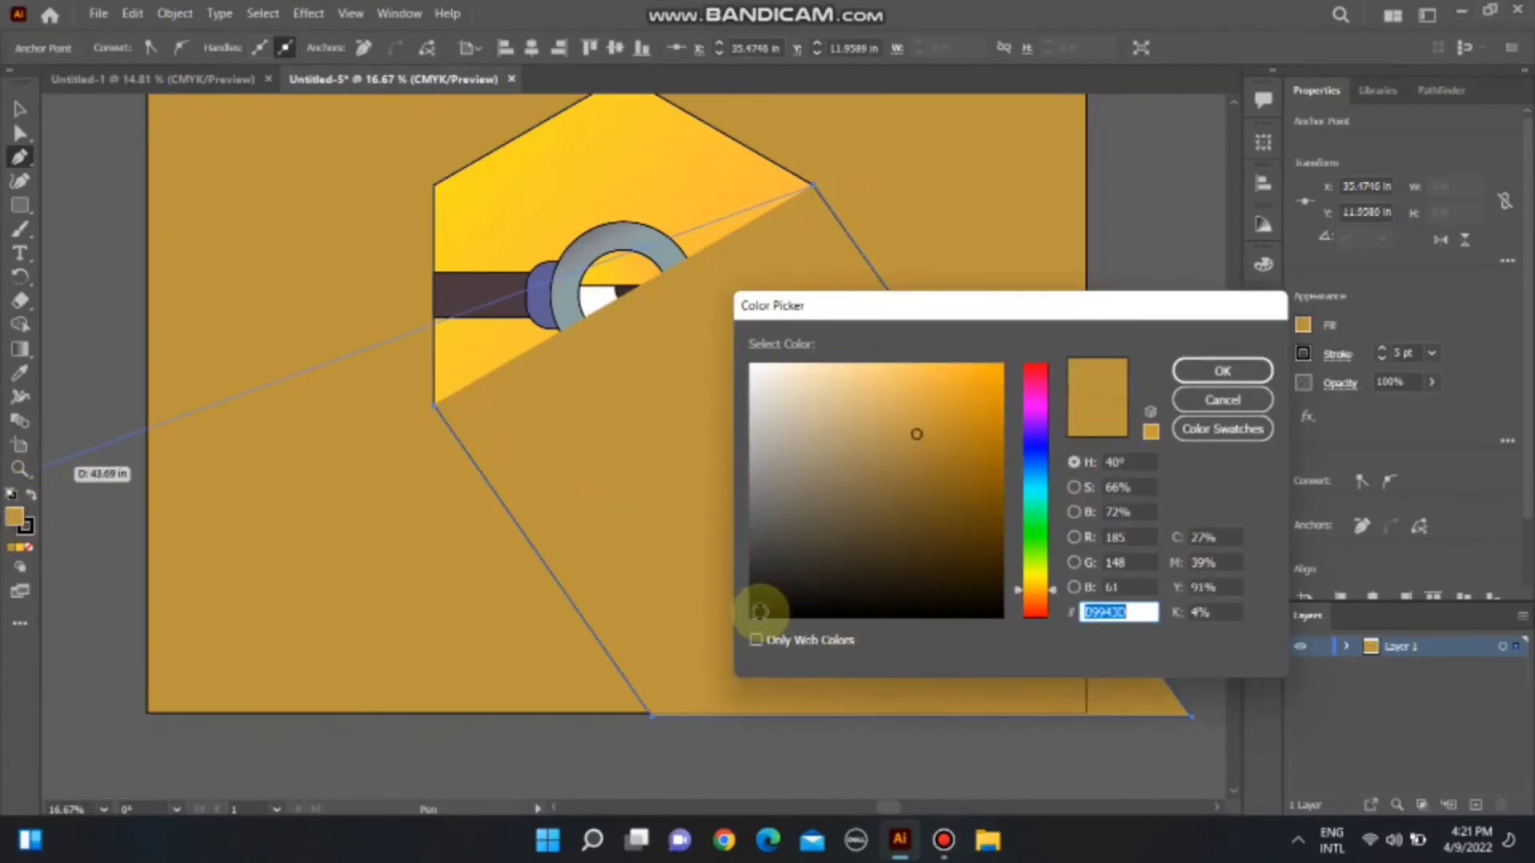
click(758, 618)
click(1206, 370)
click(1431, 382)
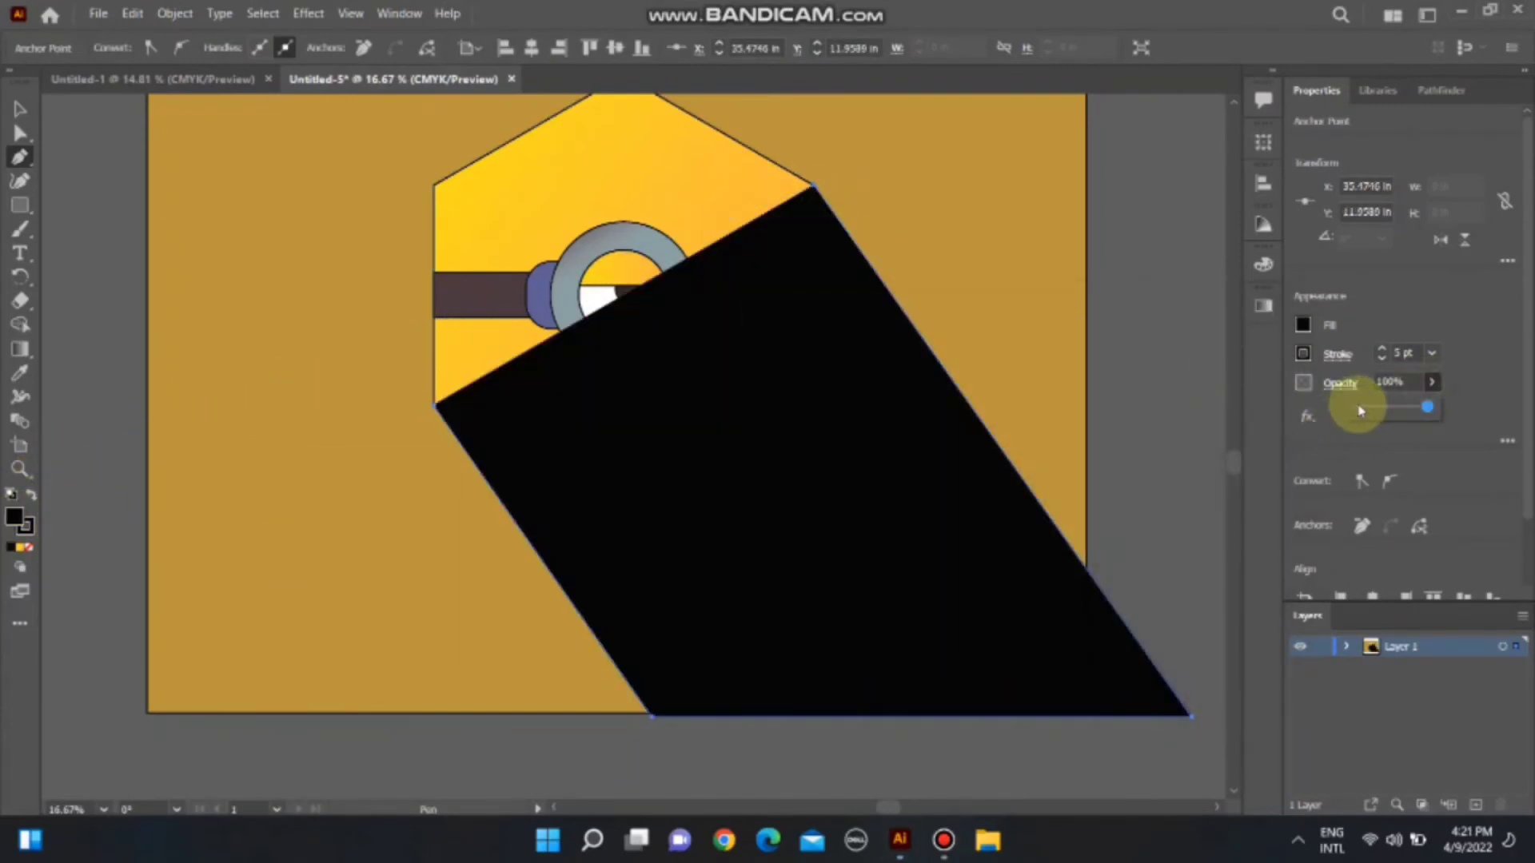
drag(1359, 411, 1364, 410)
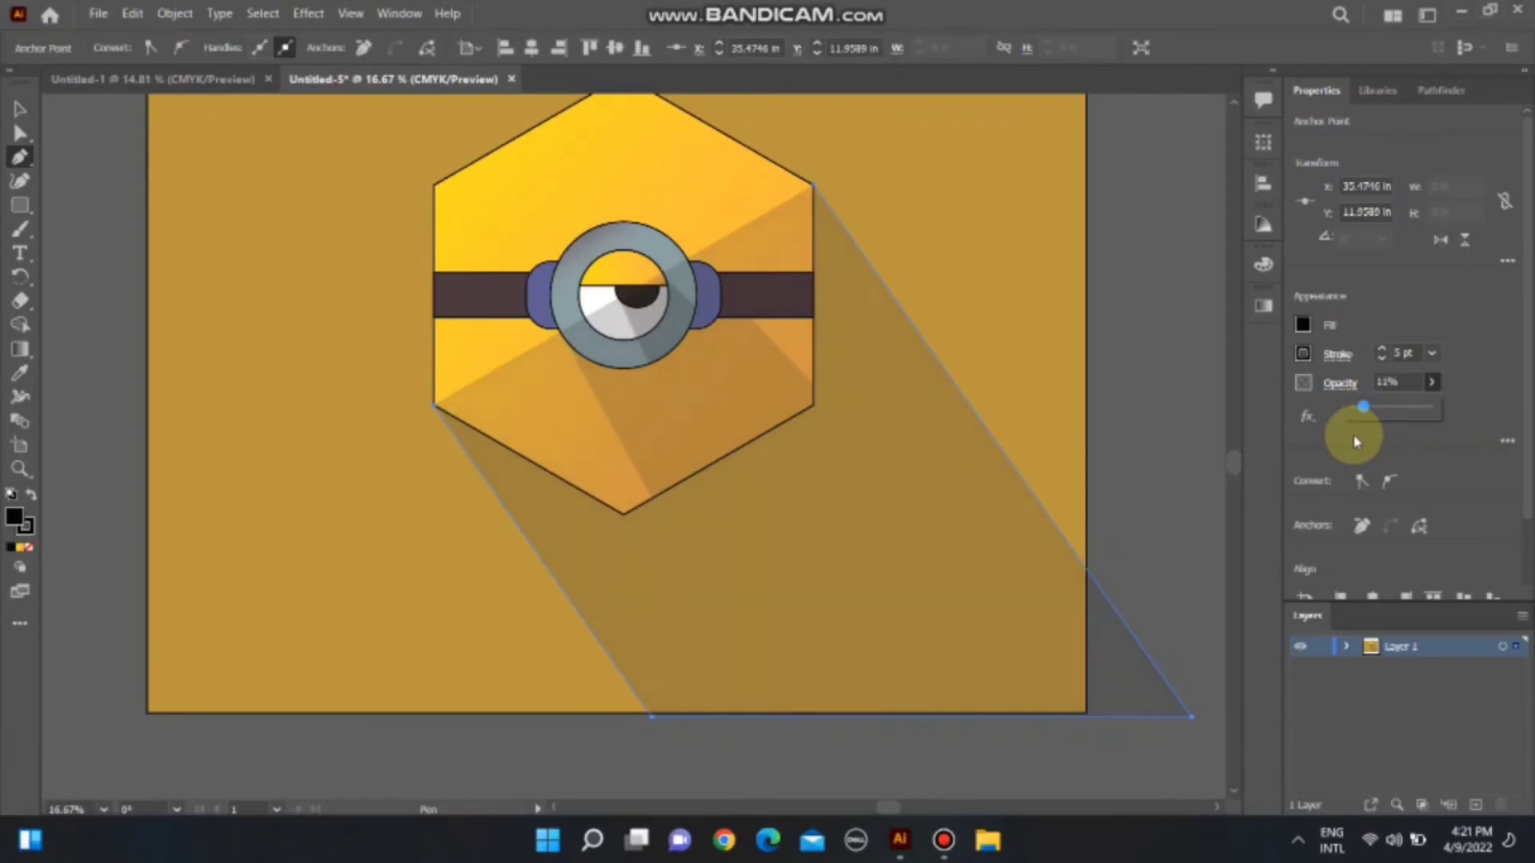
- Select the gold background with the shadow and trim the overhang with Shape Builder
click(20, 109)
click(156, 281)
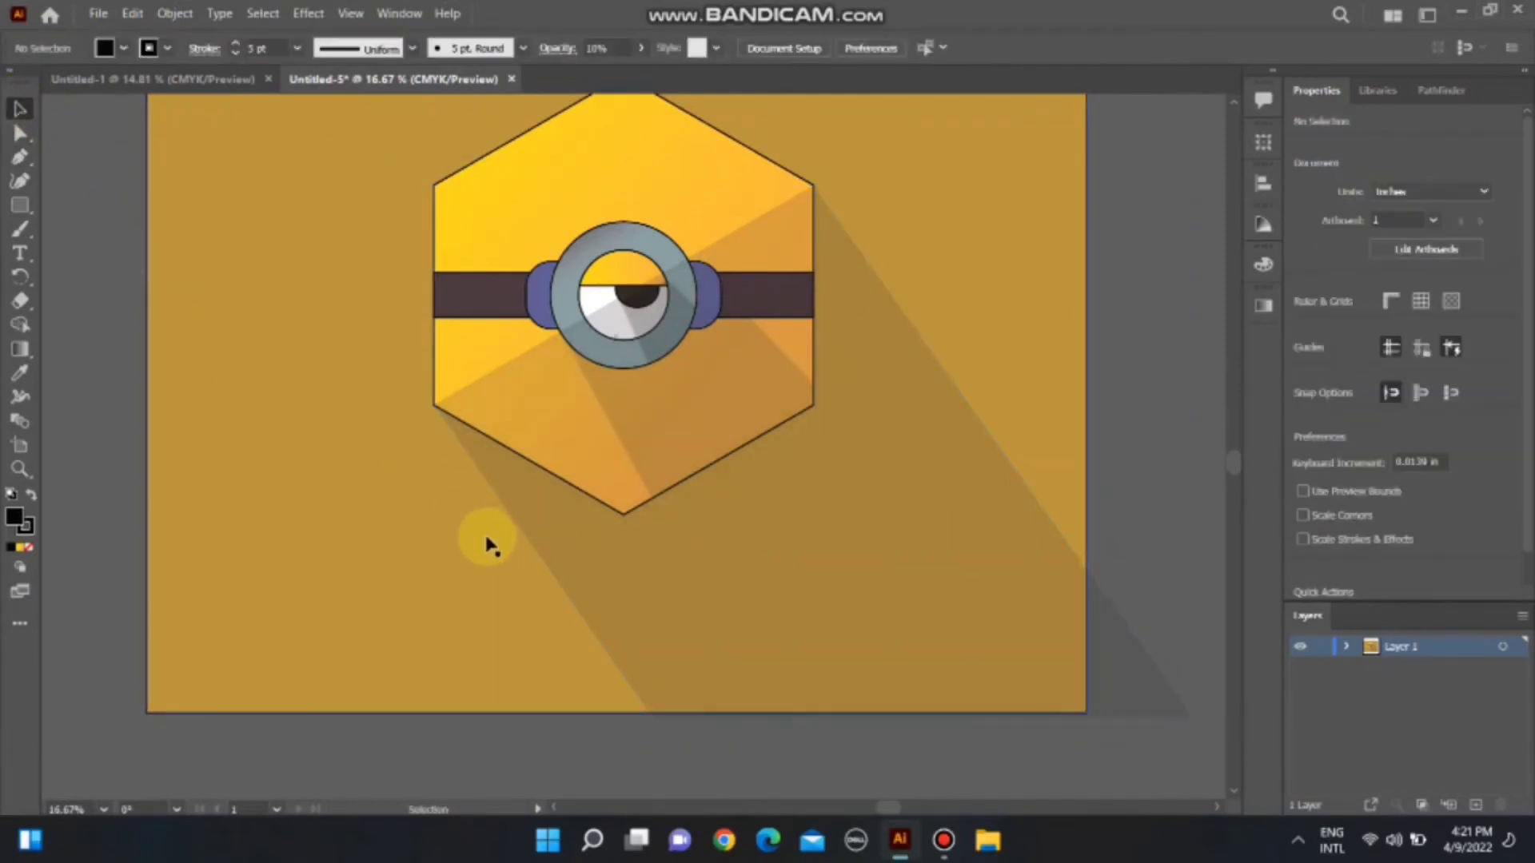
click(452, 521)
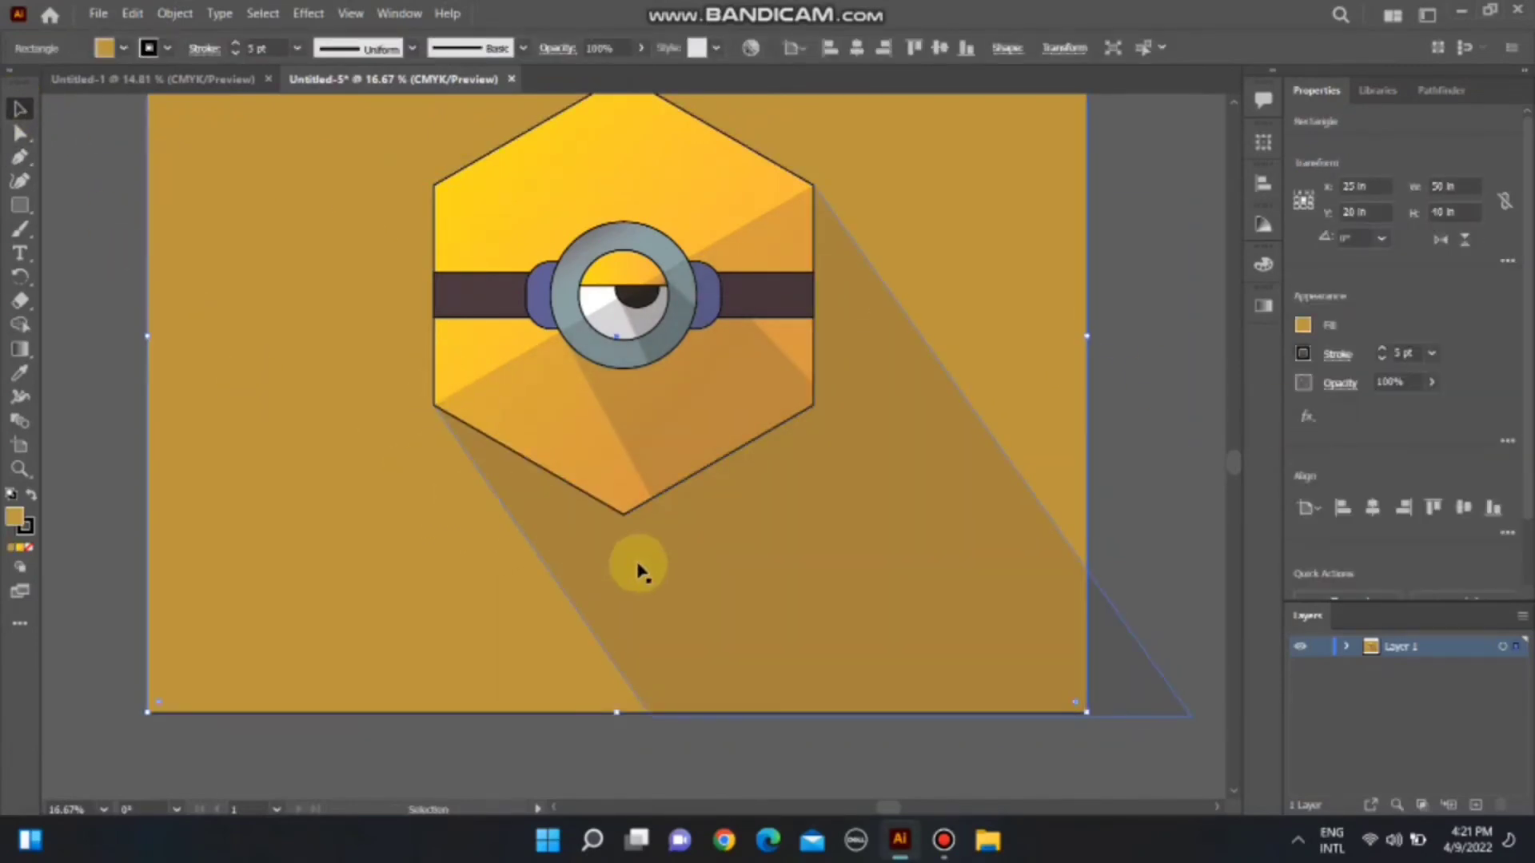
shift+click(1100, 636)
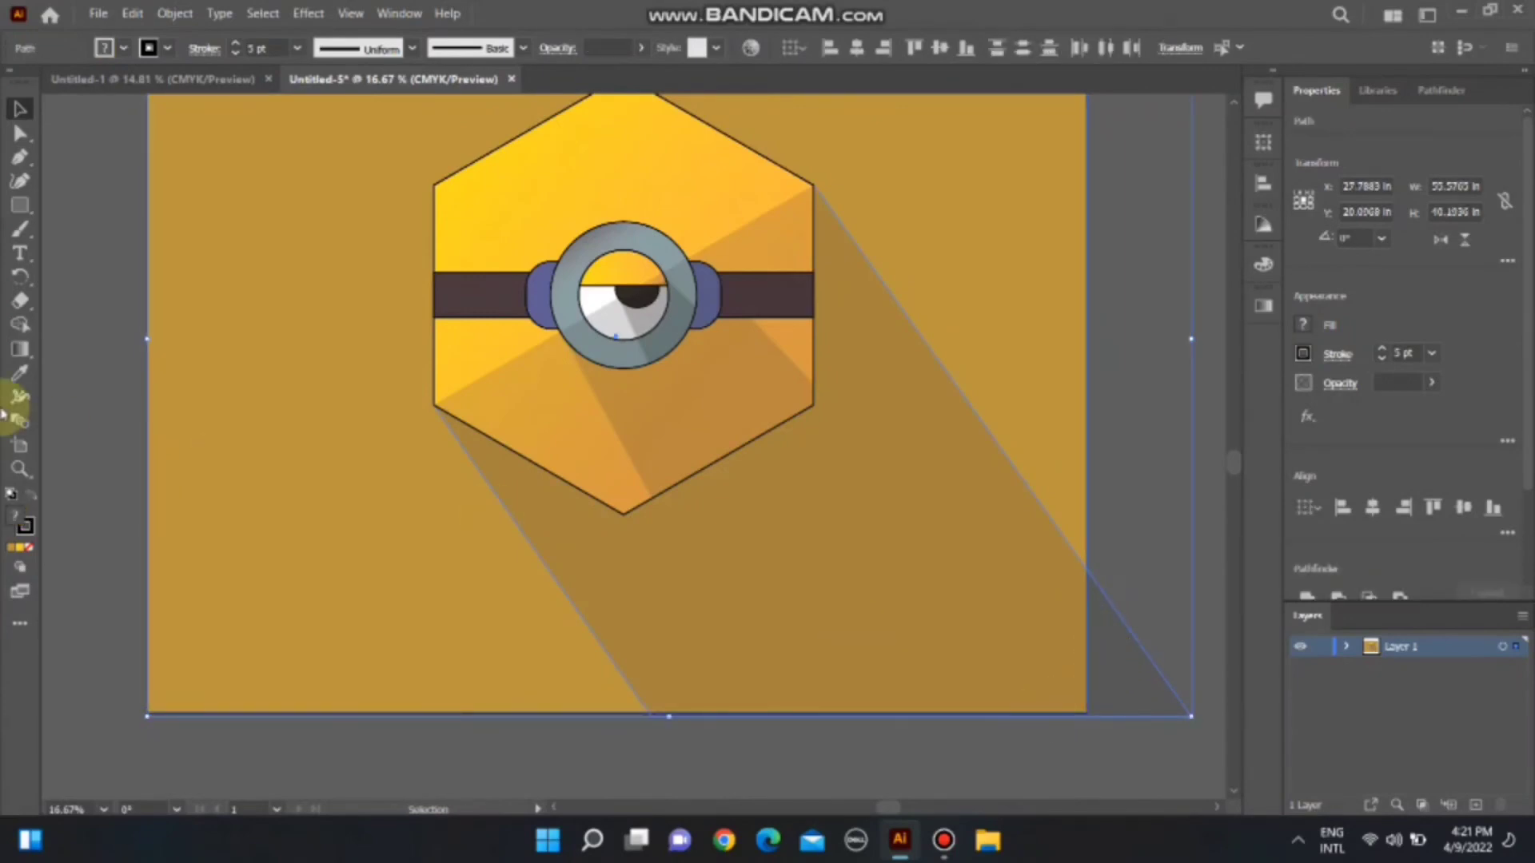
click(20, 324)
alt+click(1062, 712)
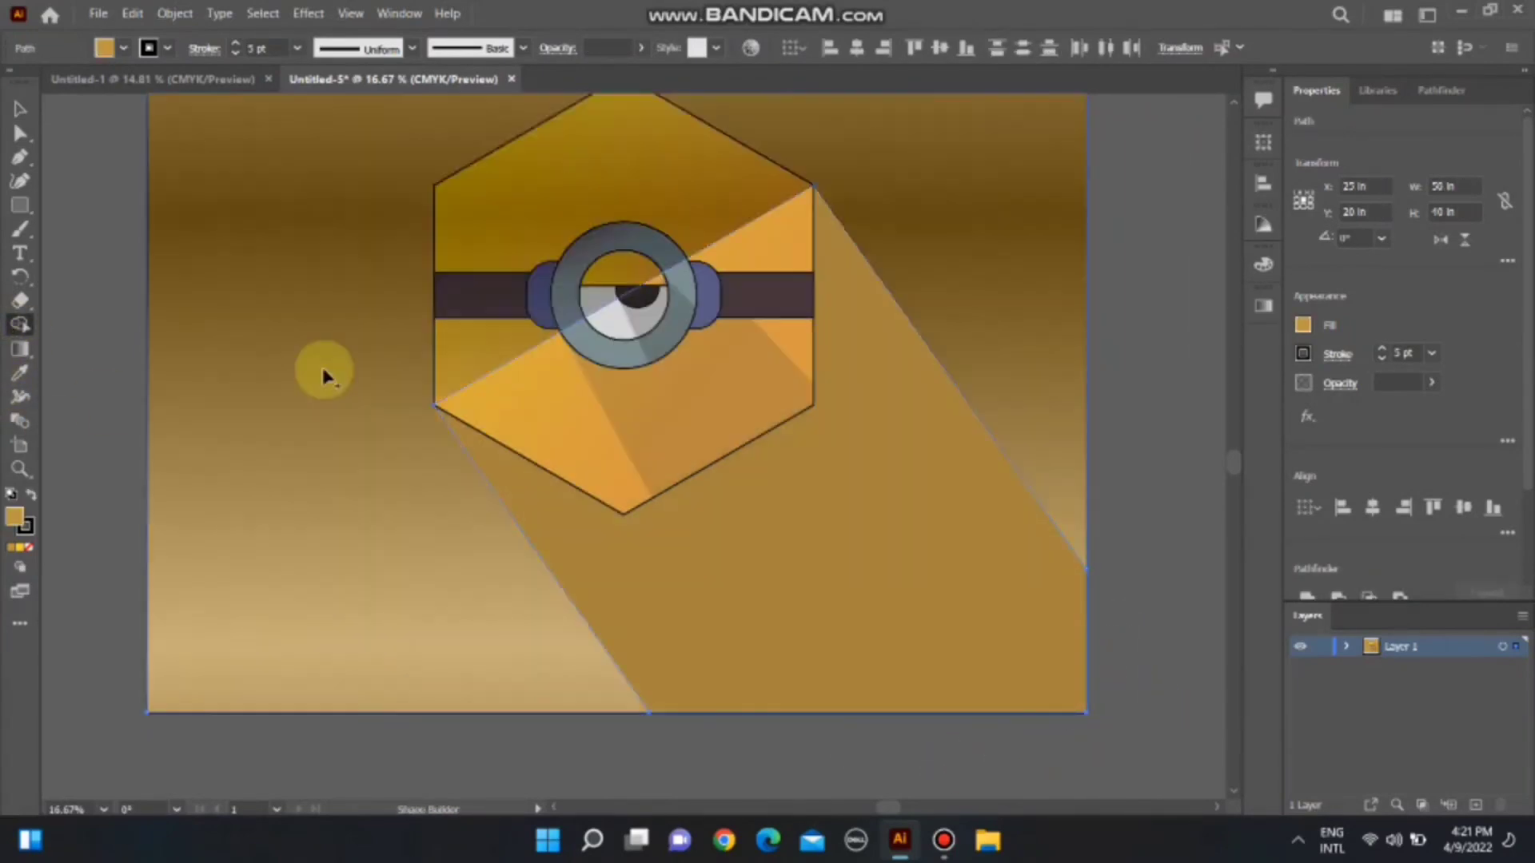
- Select the hexagon with Direct Selection and drag its corner widgets to round all corners
click(20, 109)
click(942, 518)
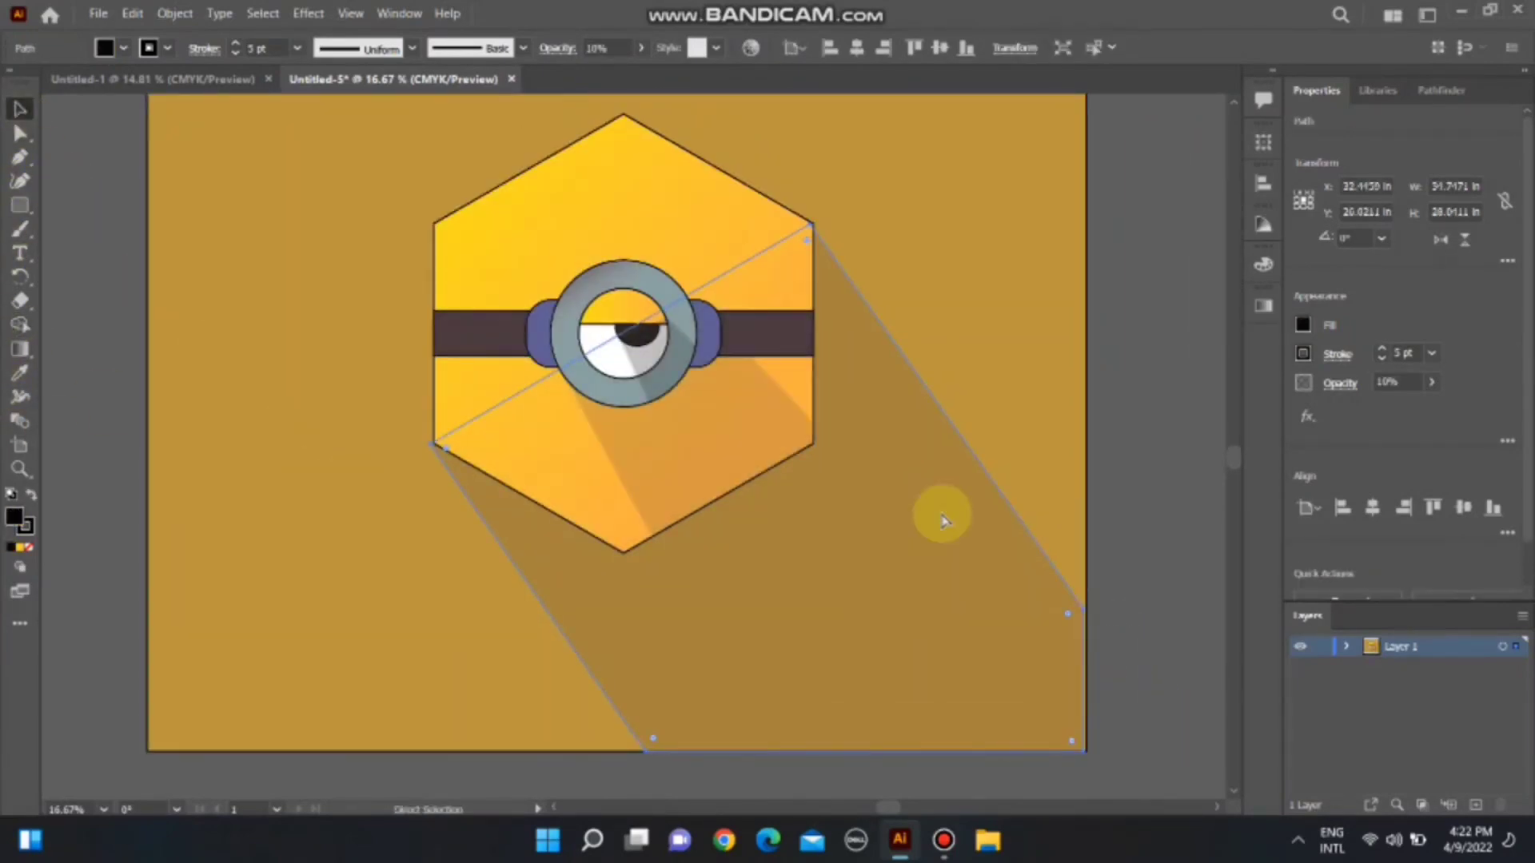
click(366, 397)
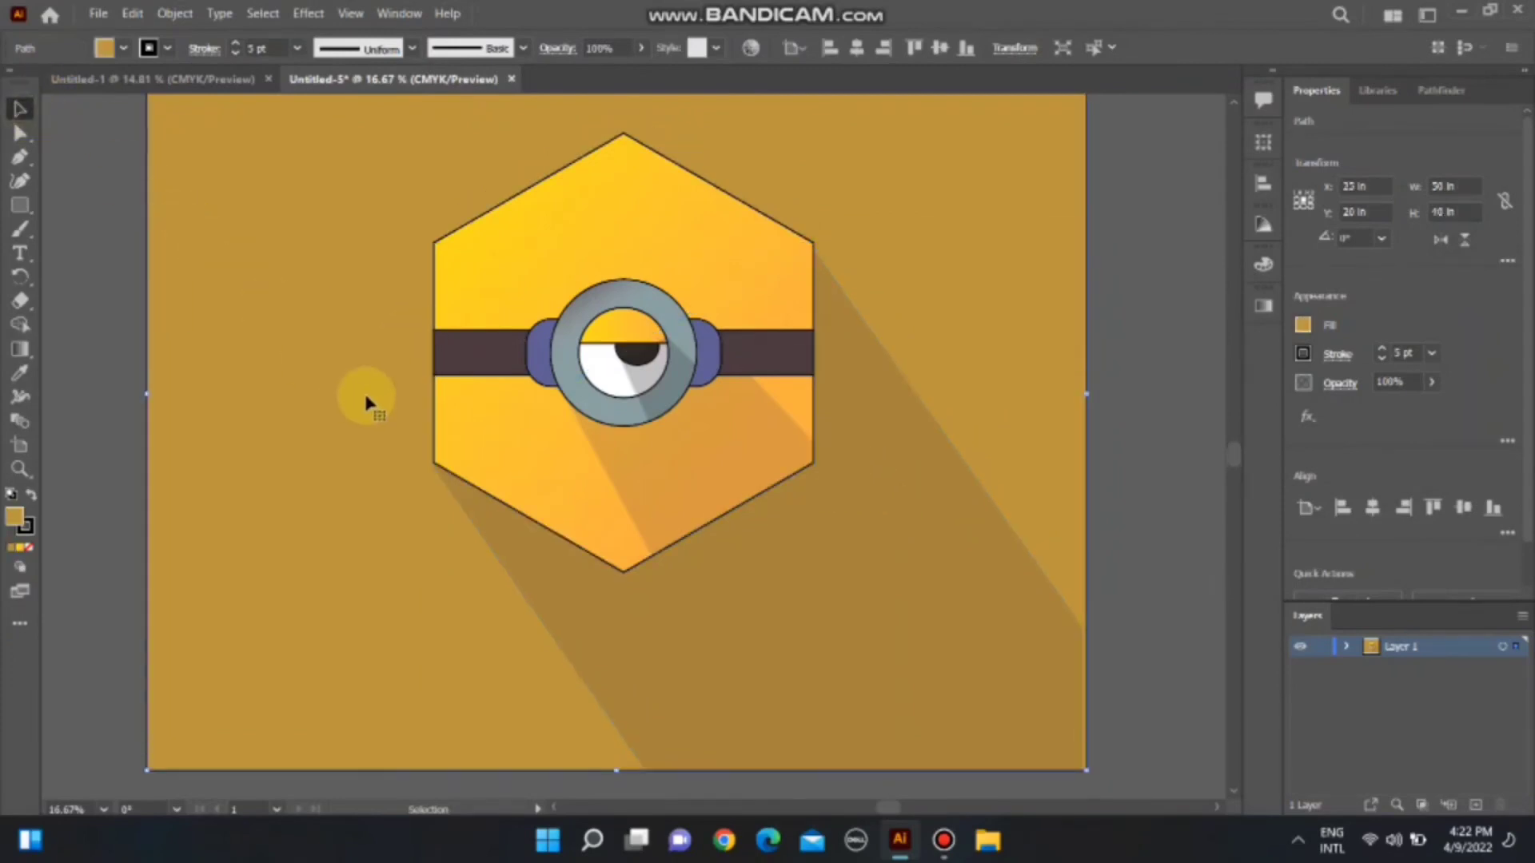
scroll(366, 397, up, 2)
key(a)
click(541, 212)
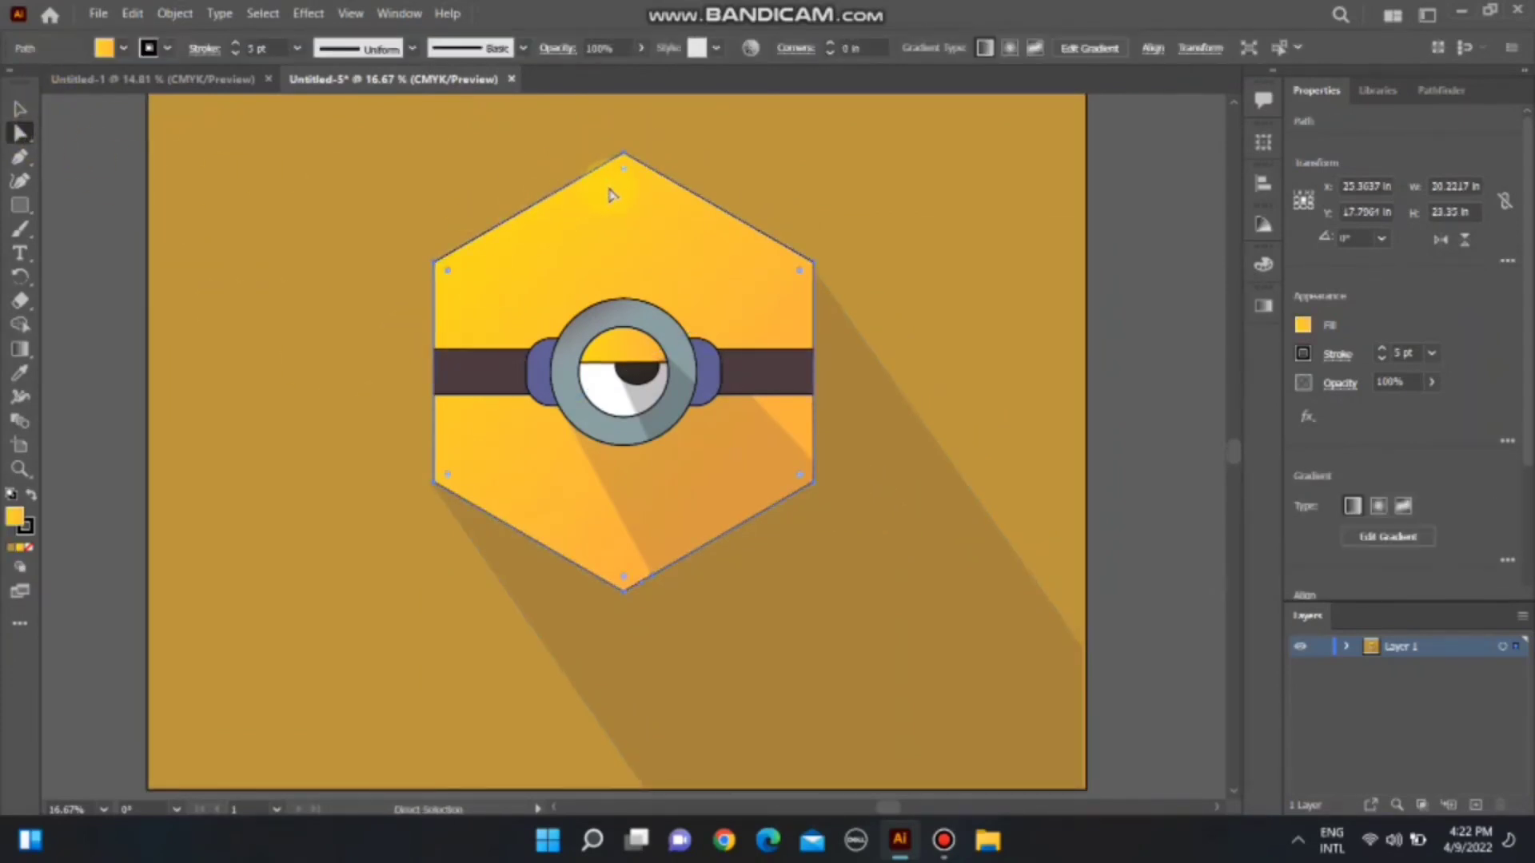
click(445, 169)
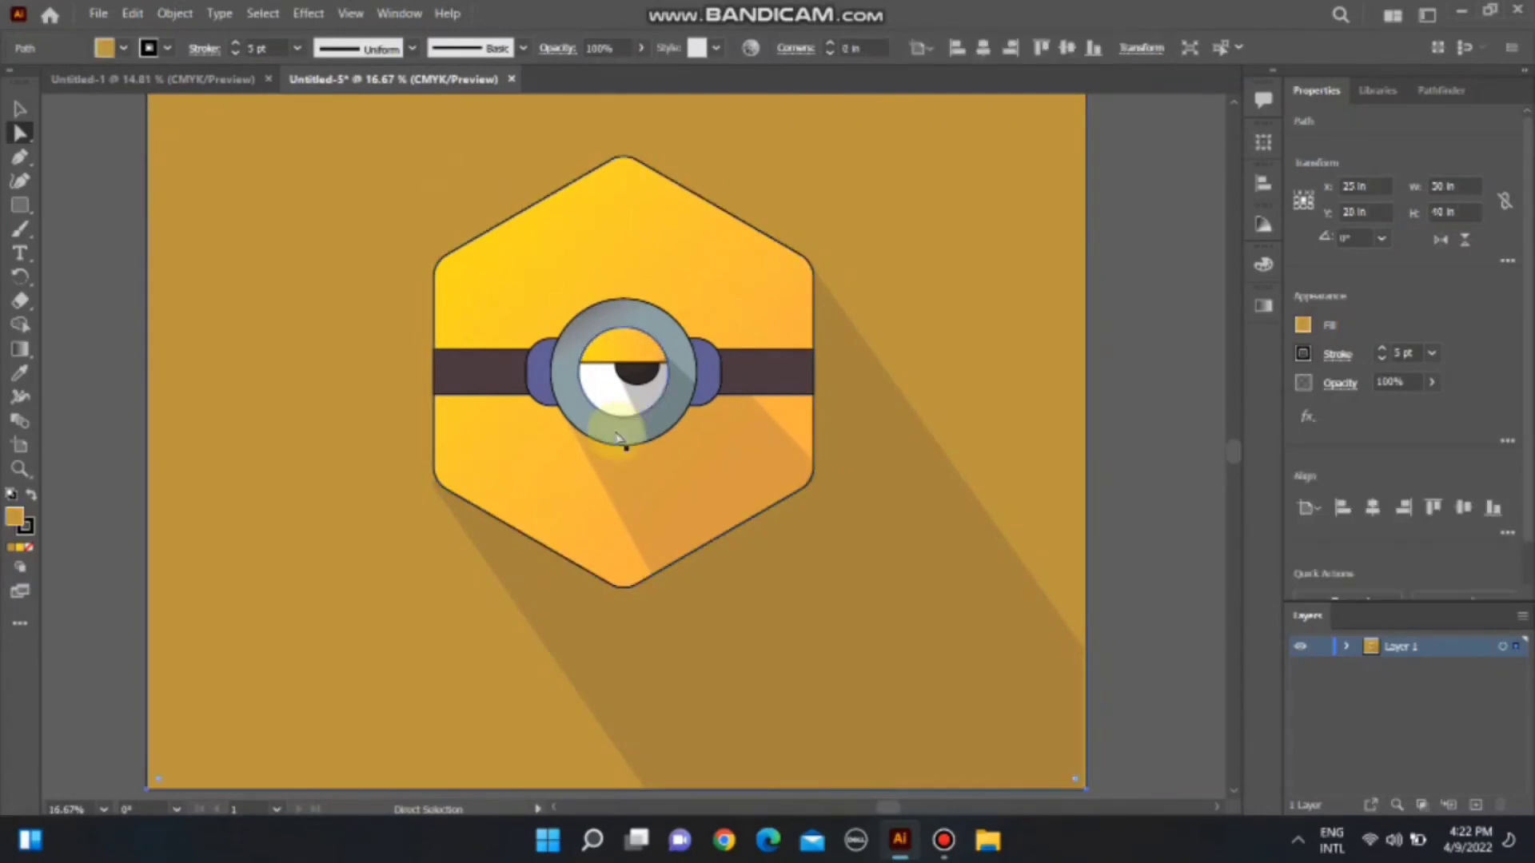
click(18, 158)
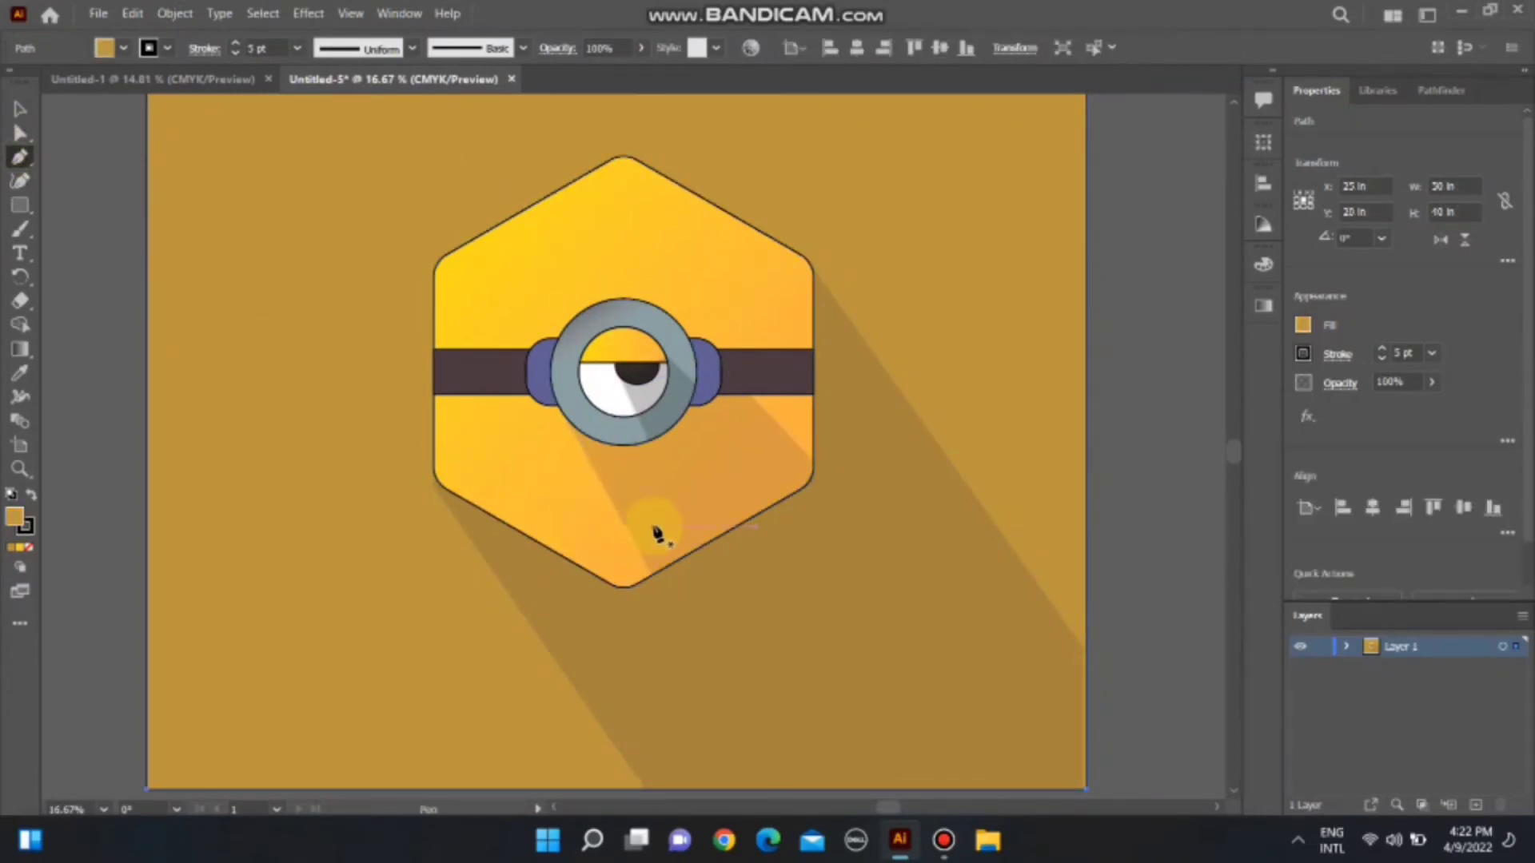
- Pen-draw a curved mouth line below the goggle with no fill and a 10 pt stroke
click(639, 532)
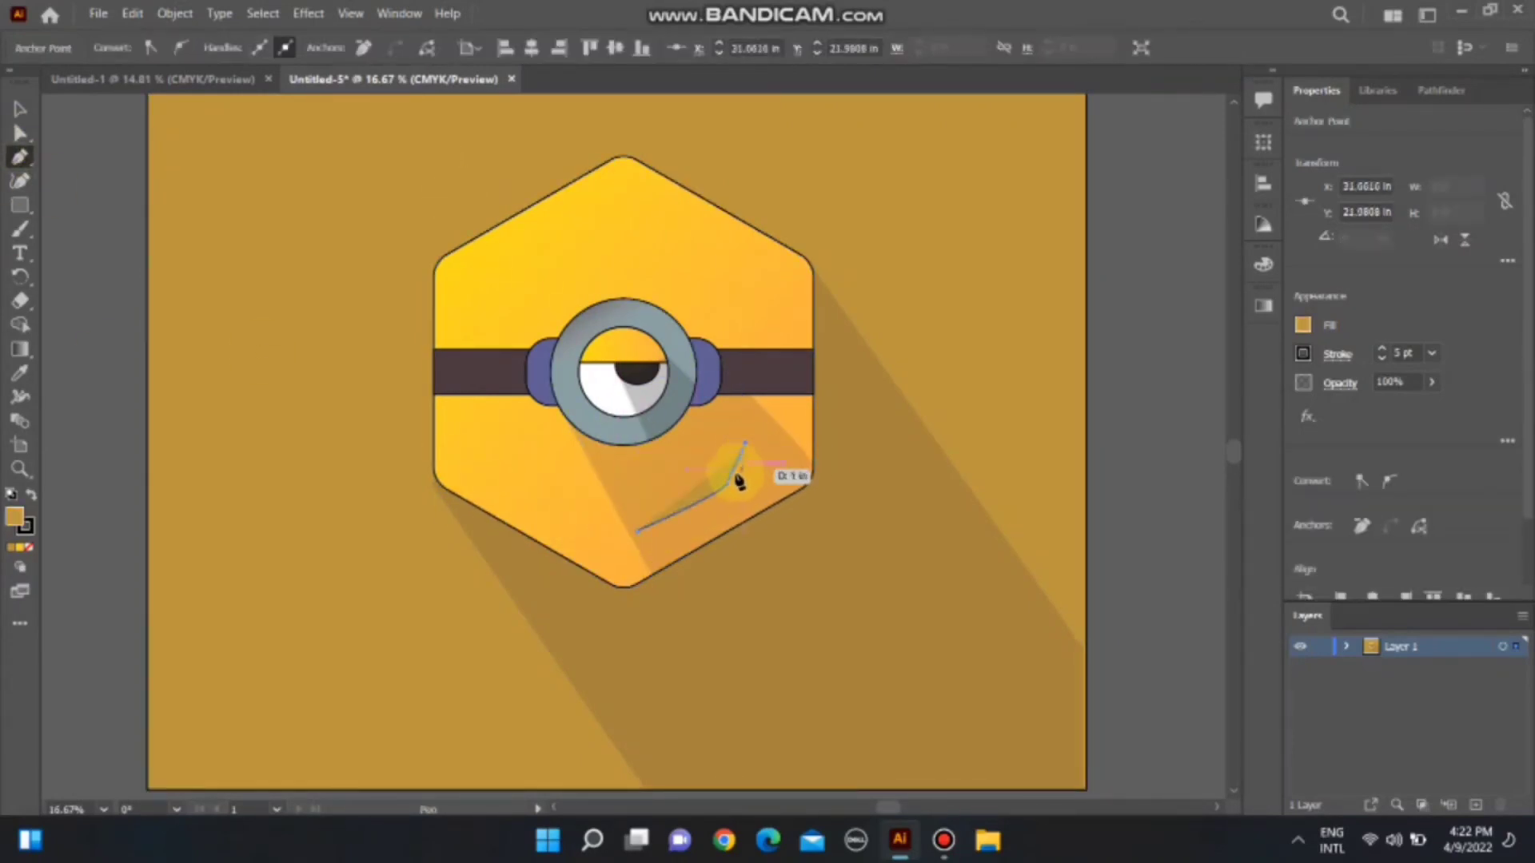
drag(729, 501, 728, 499)
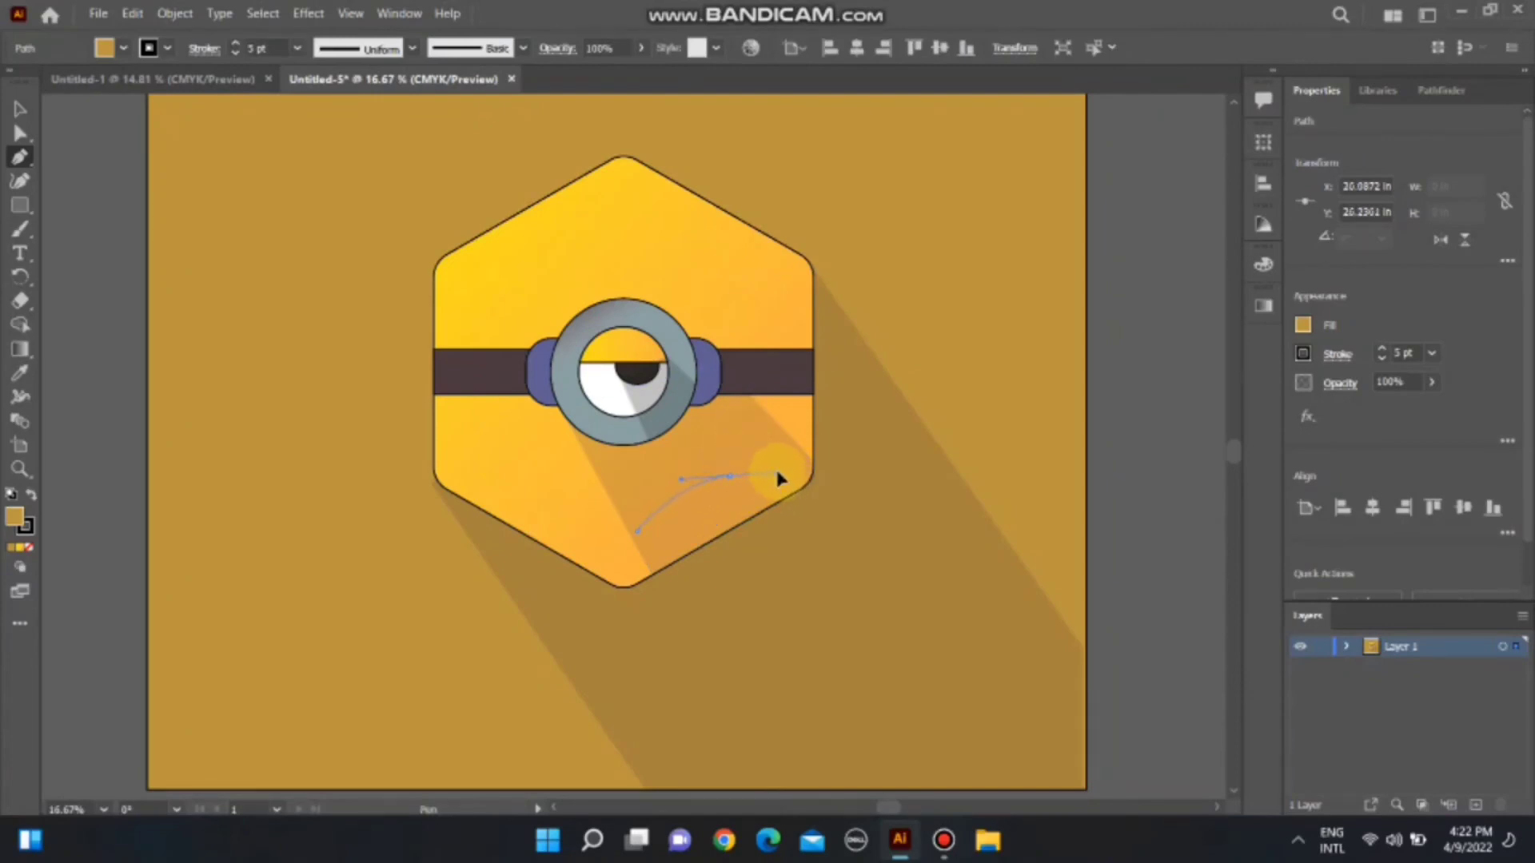
click(782, 475)
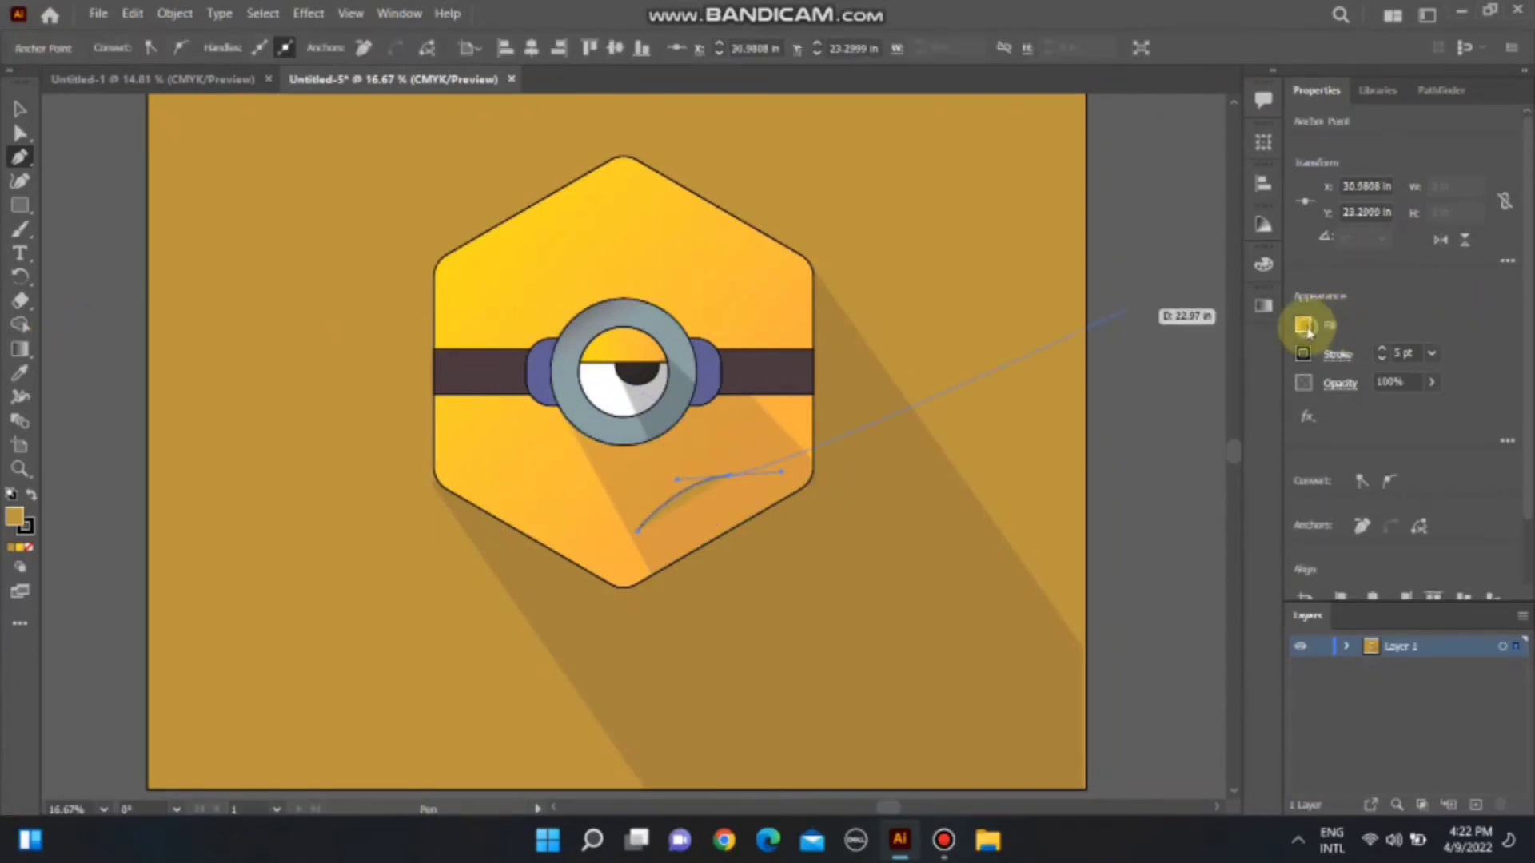
click(1303, 326)
click(1084, 396)
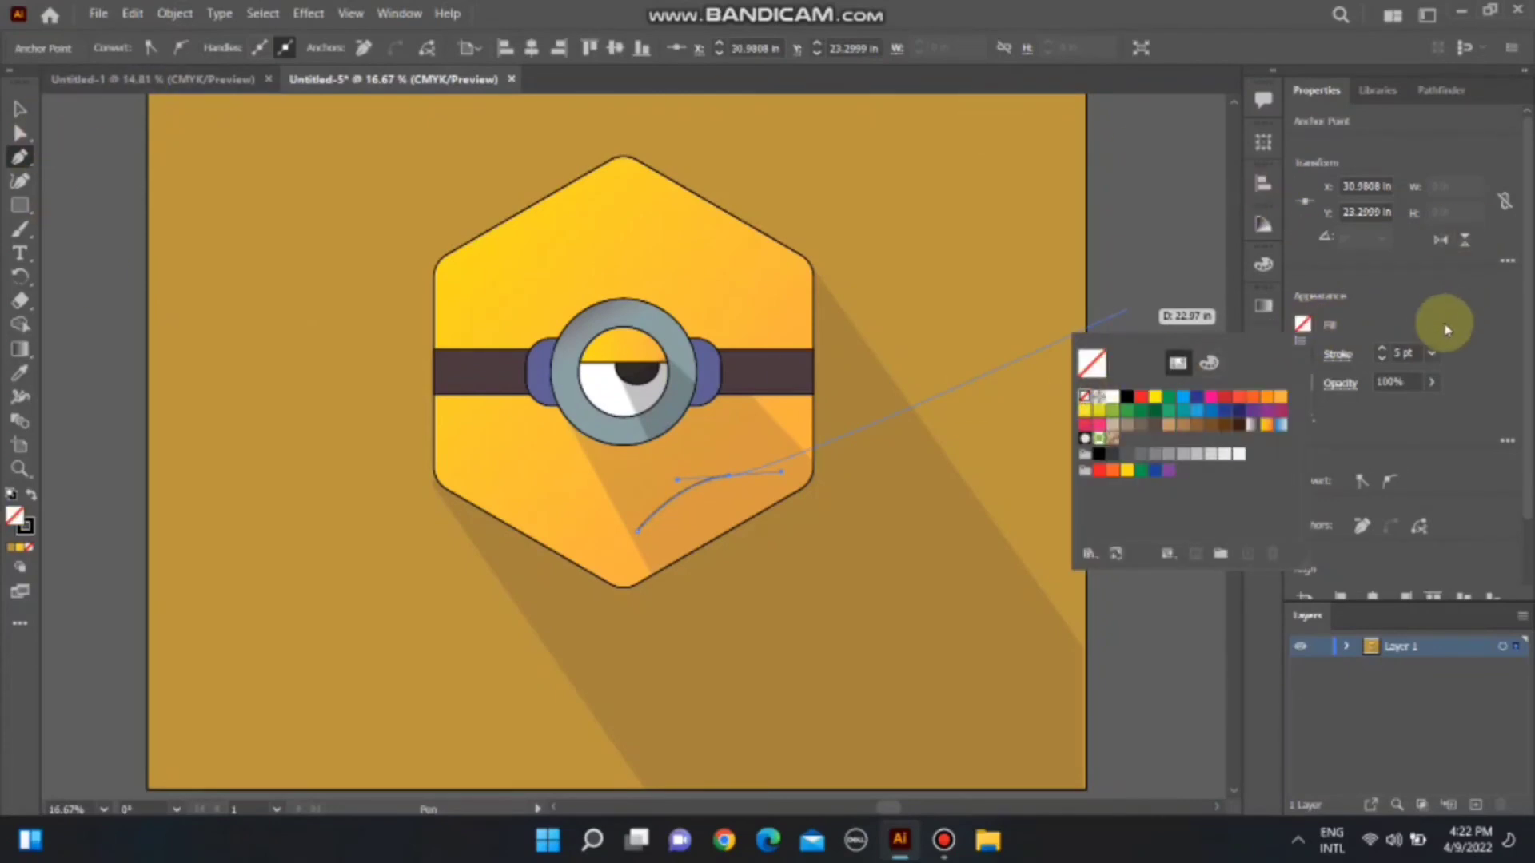
click(1380, 354)
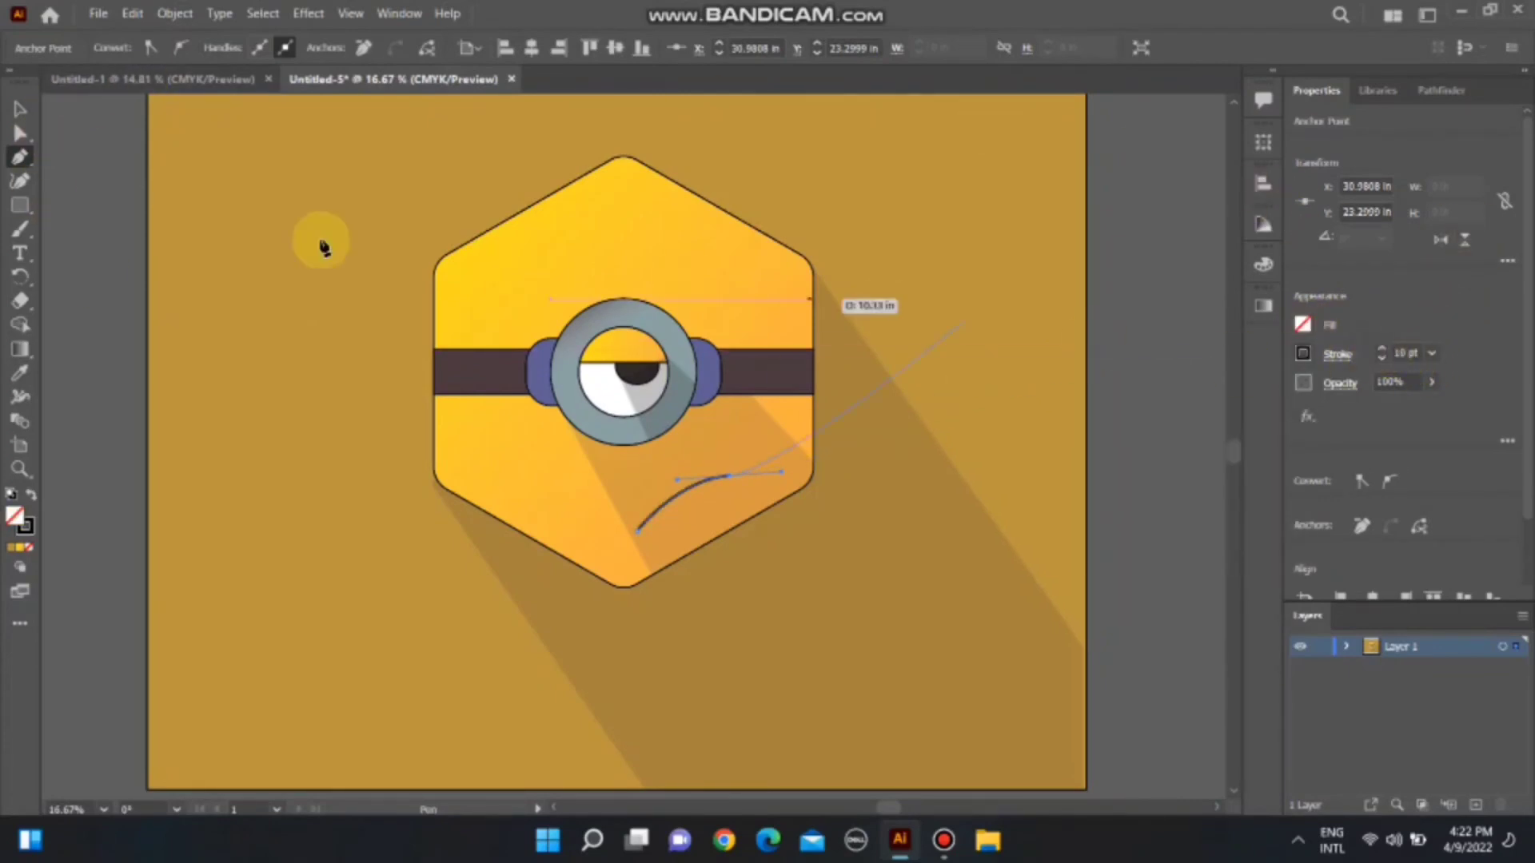